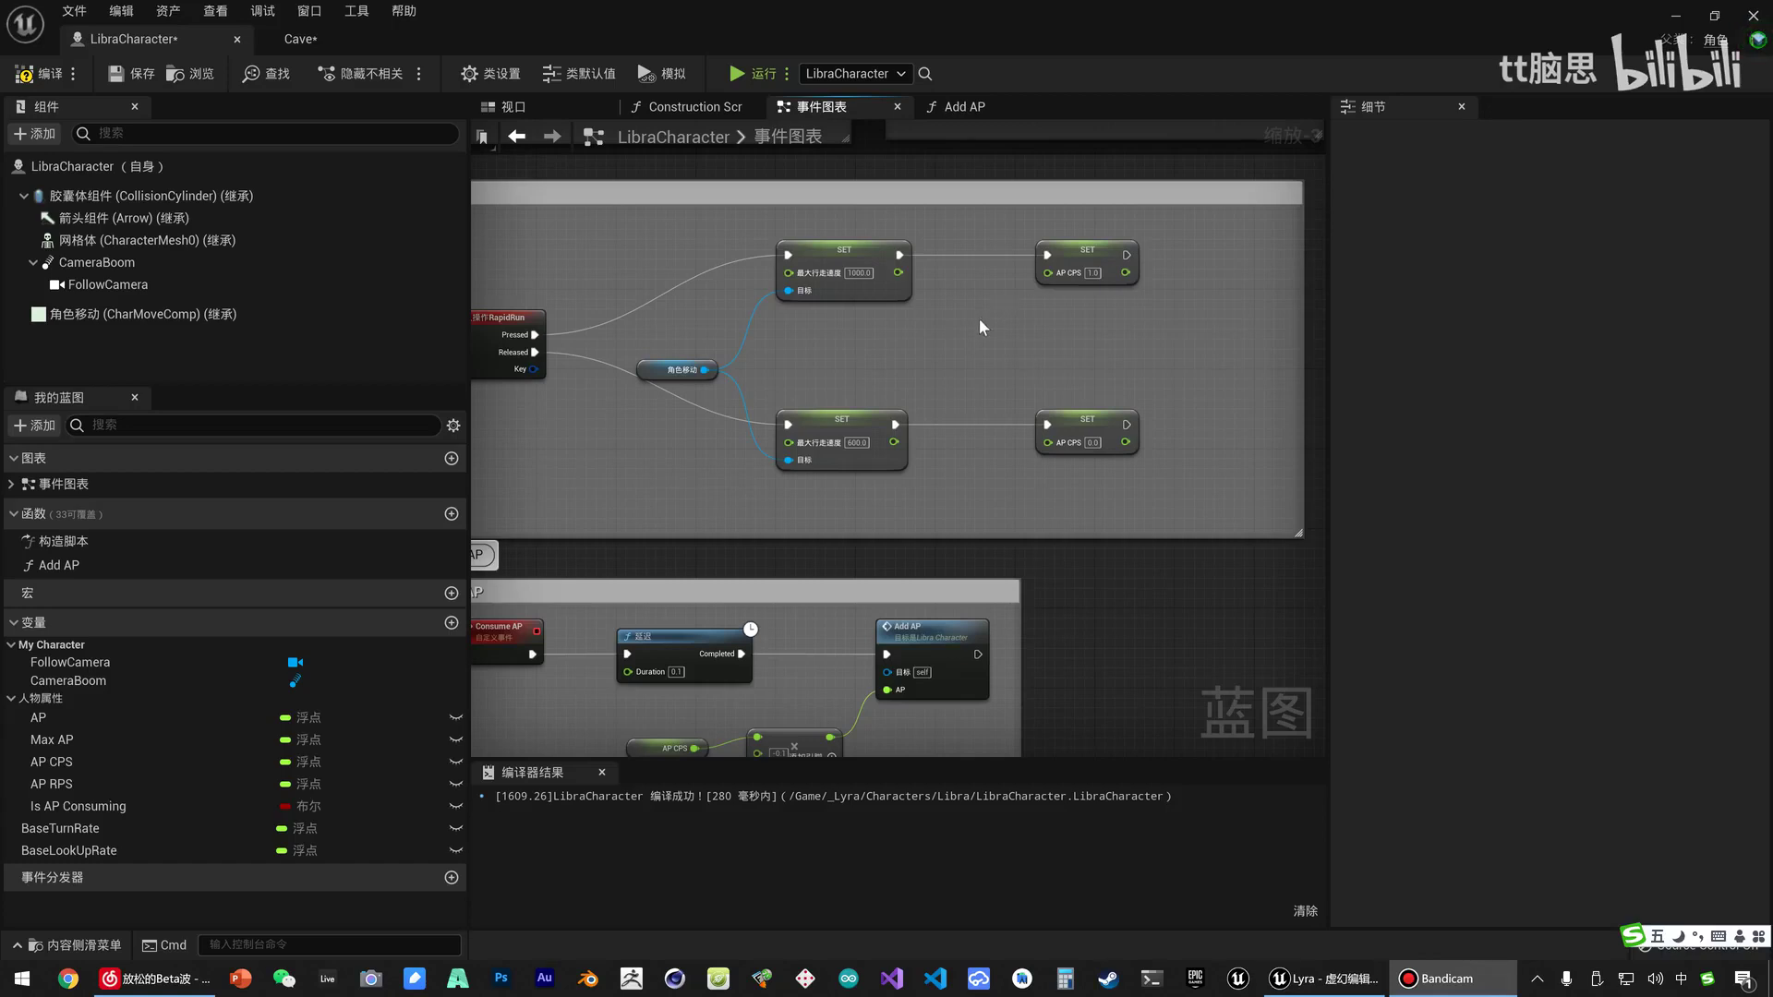
Pan and zoom around the Rapid Run graph to inspect the SET nodes and RapidRun input event.
{"action": "right_click_drag", "start_coordinate": [980, 325], "coordinate": [961, 489]}
{"action": "right_click_drag", "start_coordinate": [955, 396], "coordinate": [670, 471]}
{"action": "scroll", "coordinate": [779, 623], "scroll_direction": "up", "scroll_amount": 2}
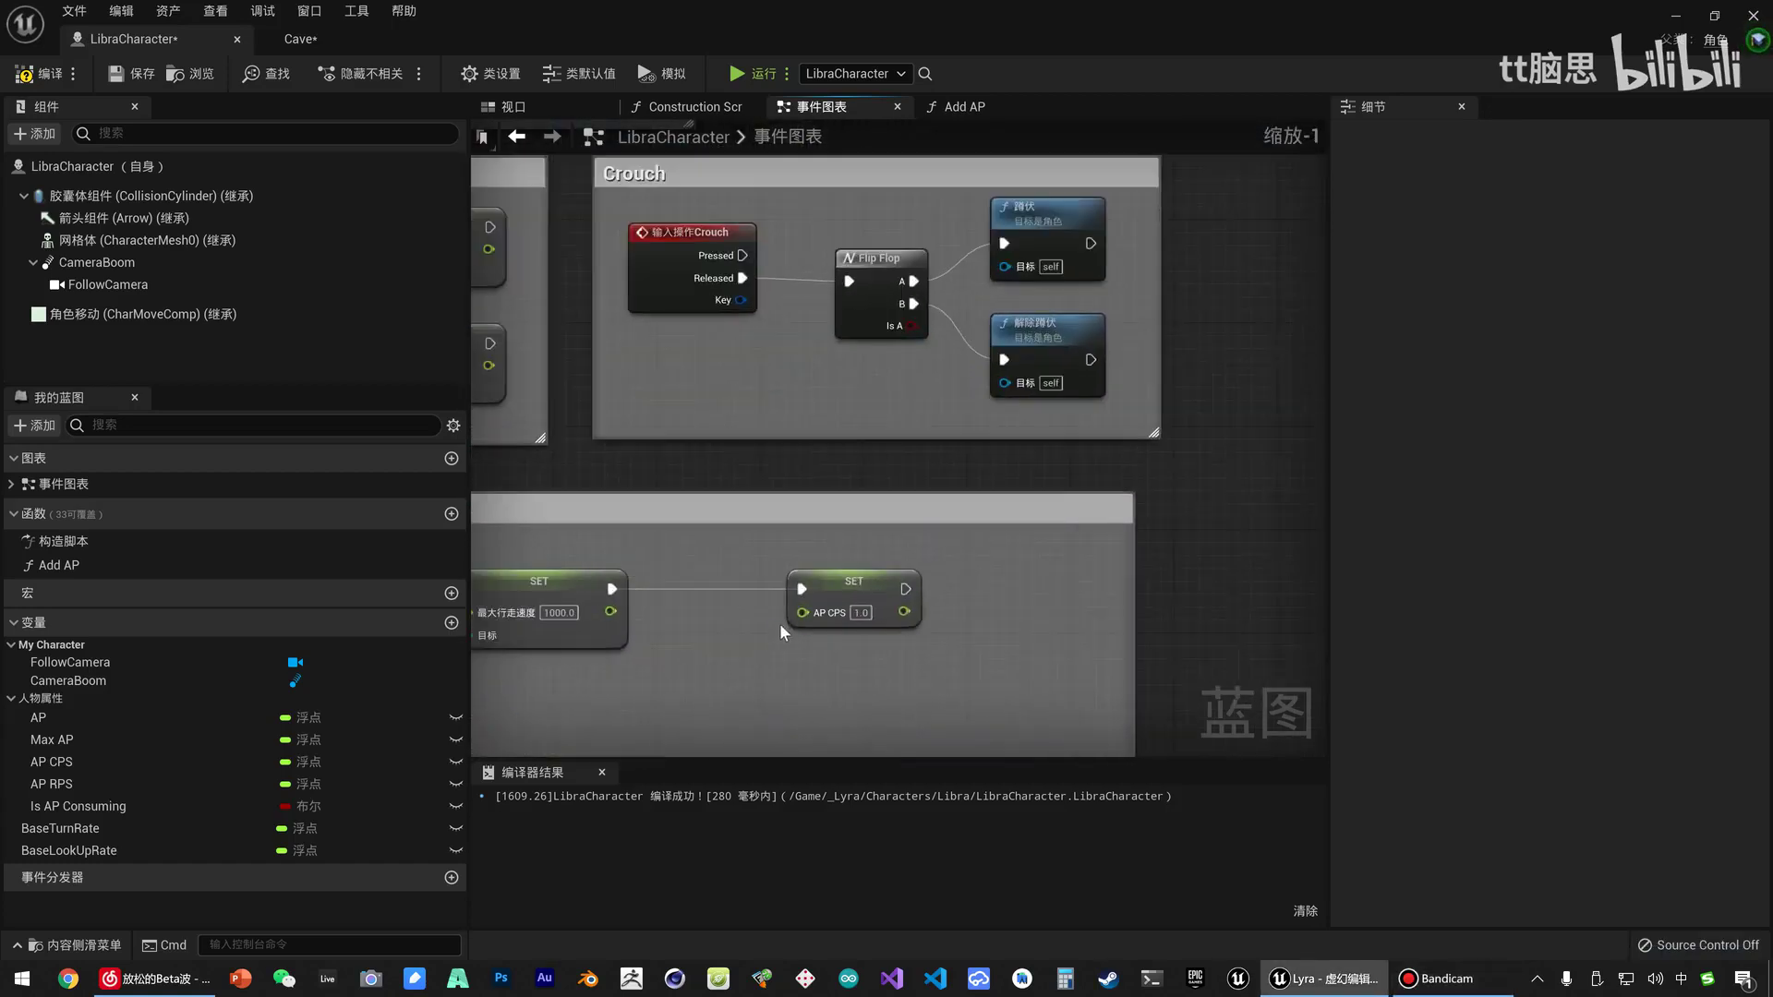
{"action": "right_click_drag", "start_coordinate": [779, 623], "coordinate": [868, 415]}
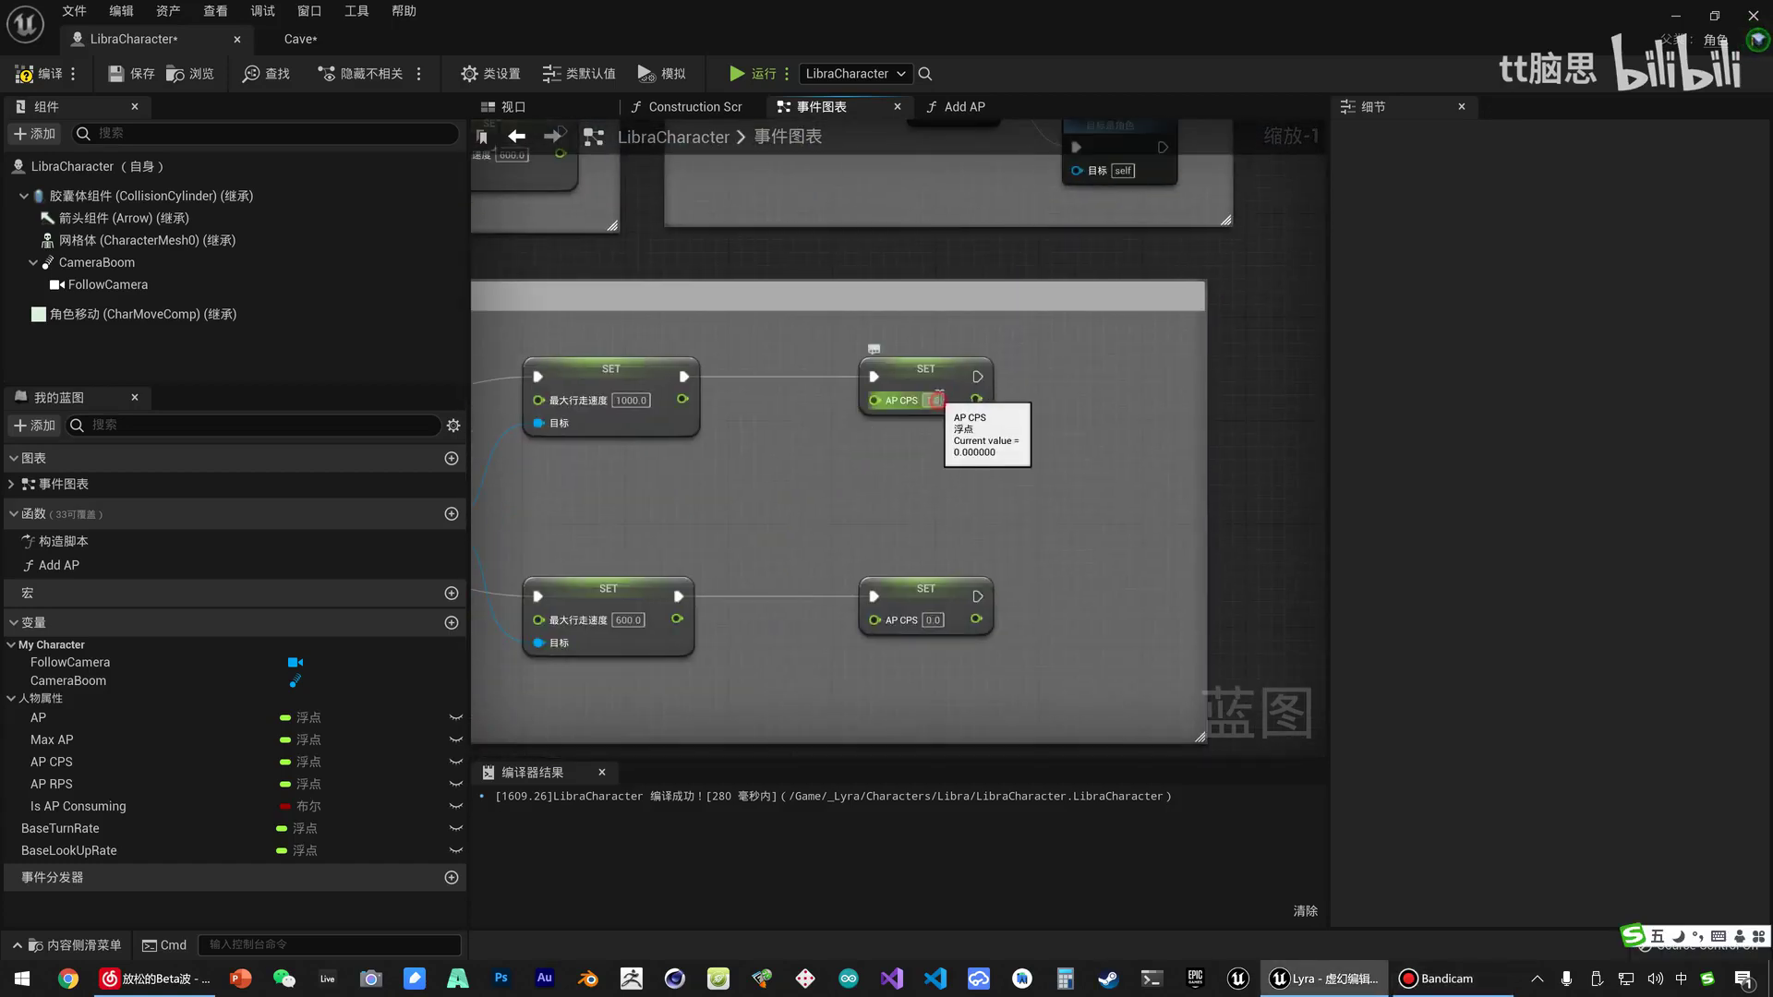
{"action": "right_click_drag", "start_coordinate": [939, 415], "coordinate": [1036, 417]}
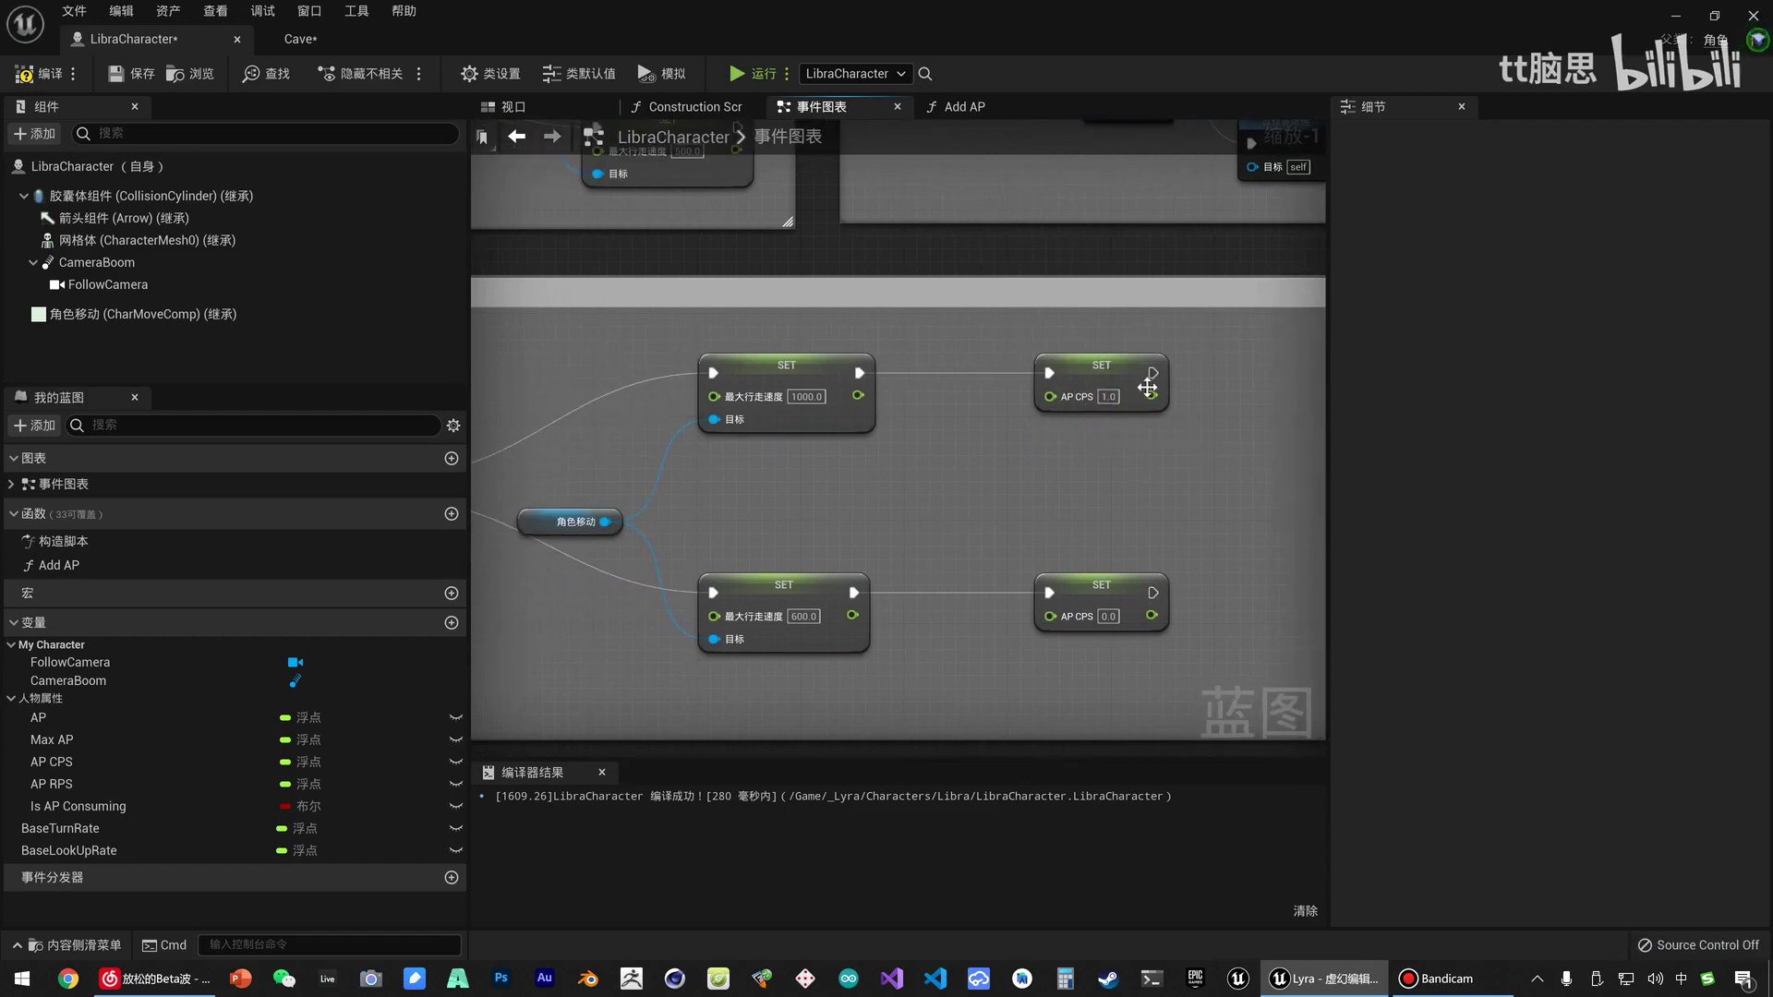
{"action": "left_click_drag", "start_coordinate": [1050, 396], "coordinate": [1108, 405]}
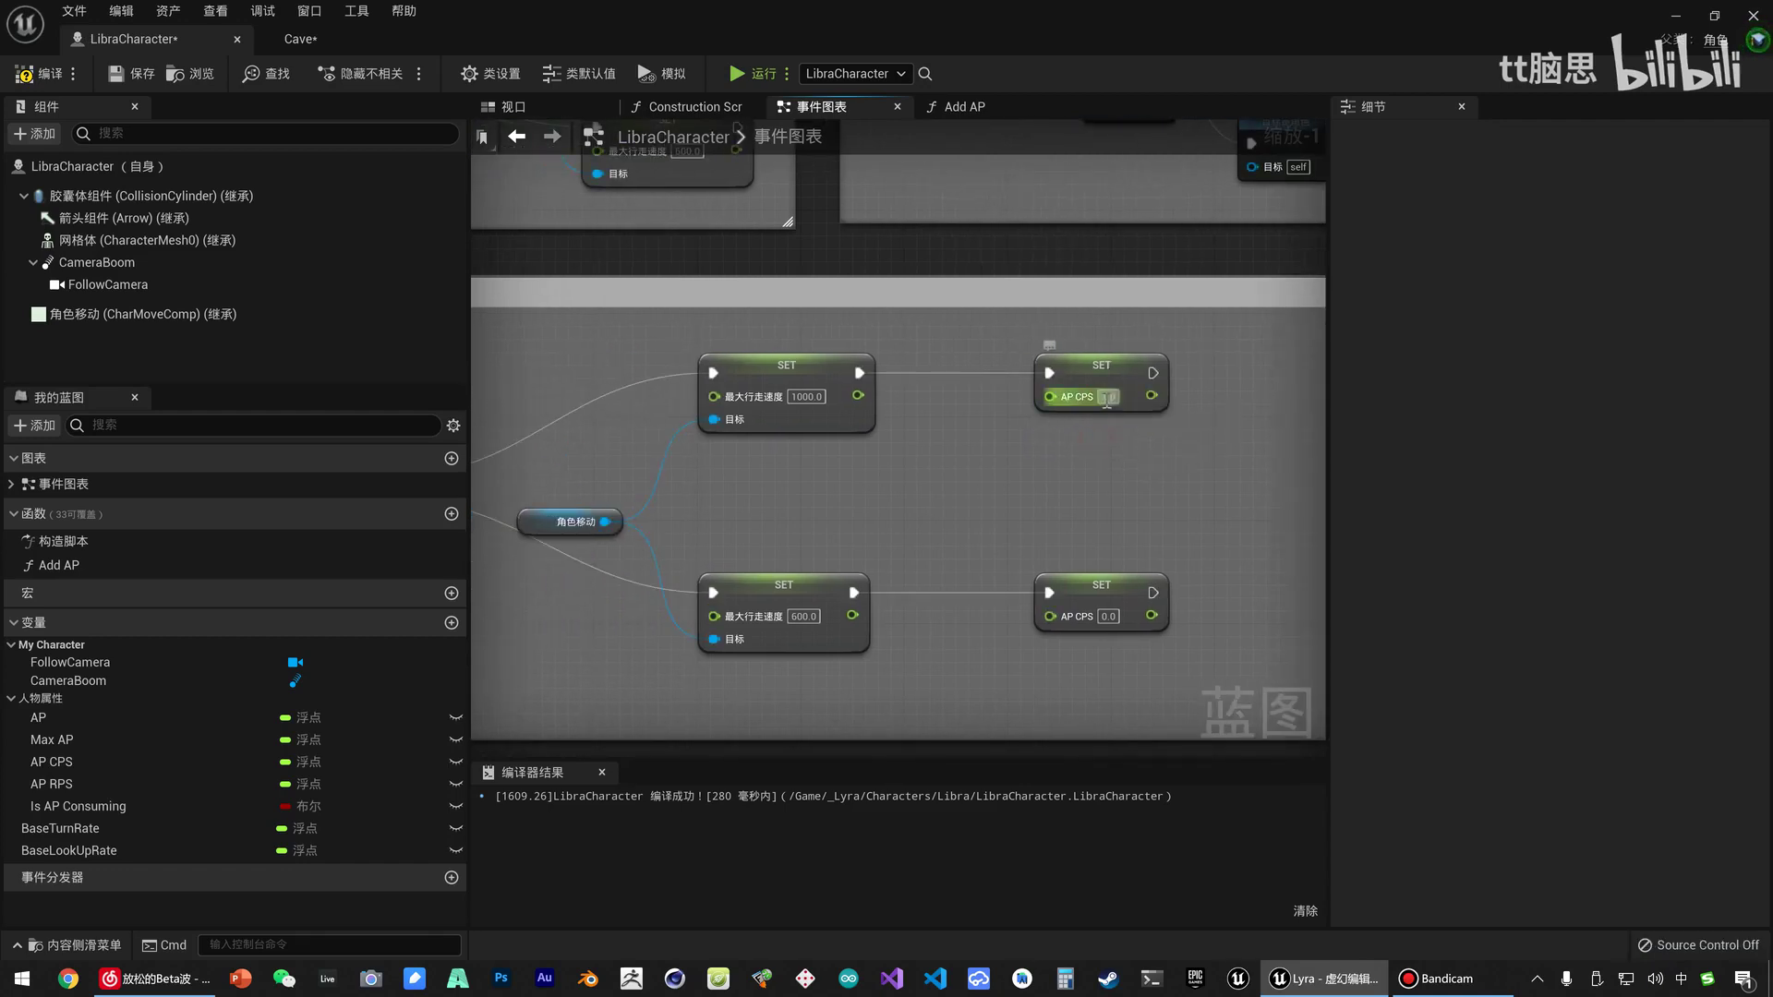
{"action": "right_click_drag", "start_coordinate": [960, 434], "coordinate": [1176, 418]}
{"action": "left_click_drag", "start_coordinate": [593, 386], "coordinate": [524, 506]}
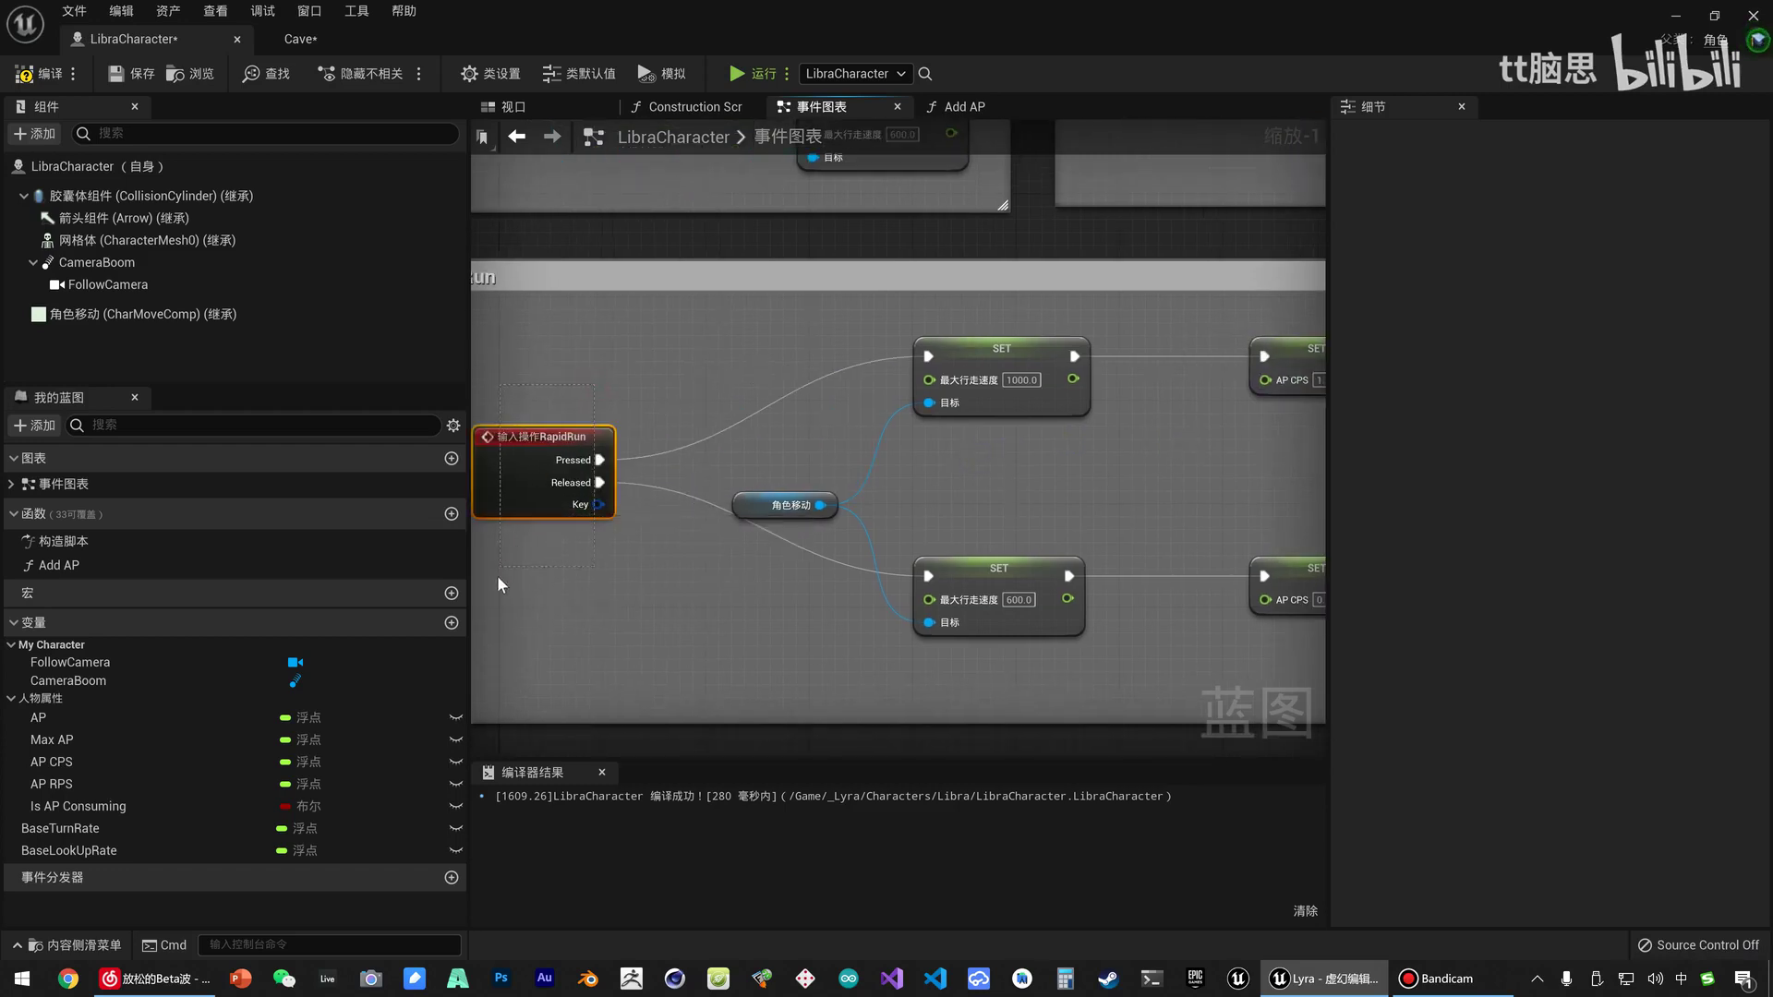
{"action": "left_click_drag", "start_coordinate": [497, 578], "coordinate": [498, 577]}
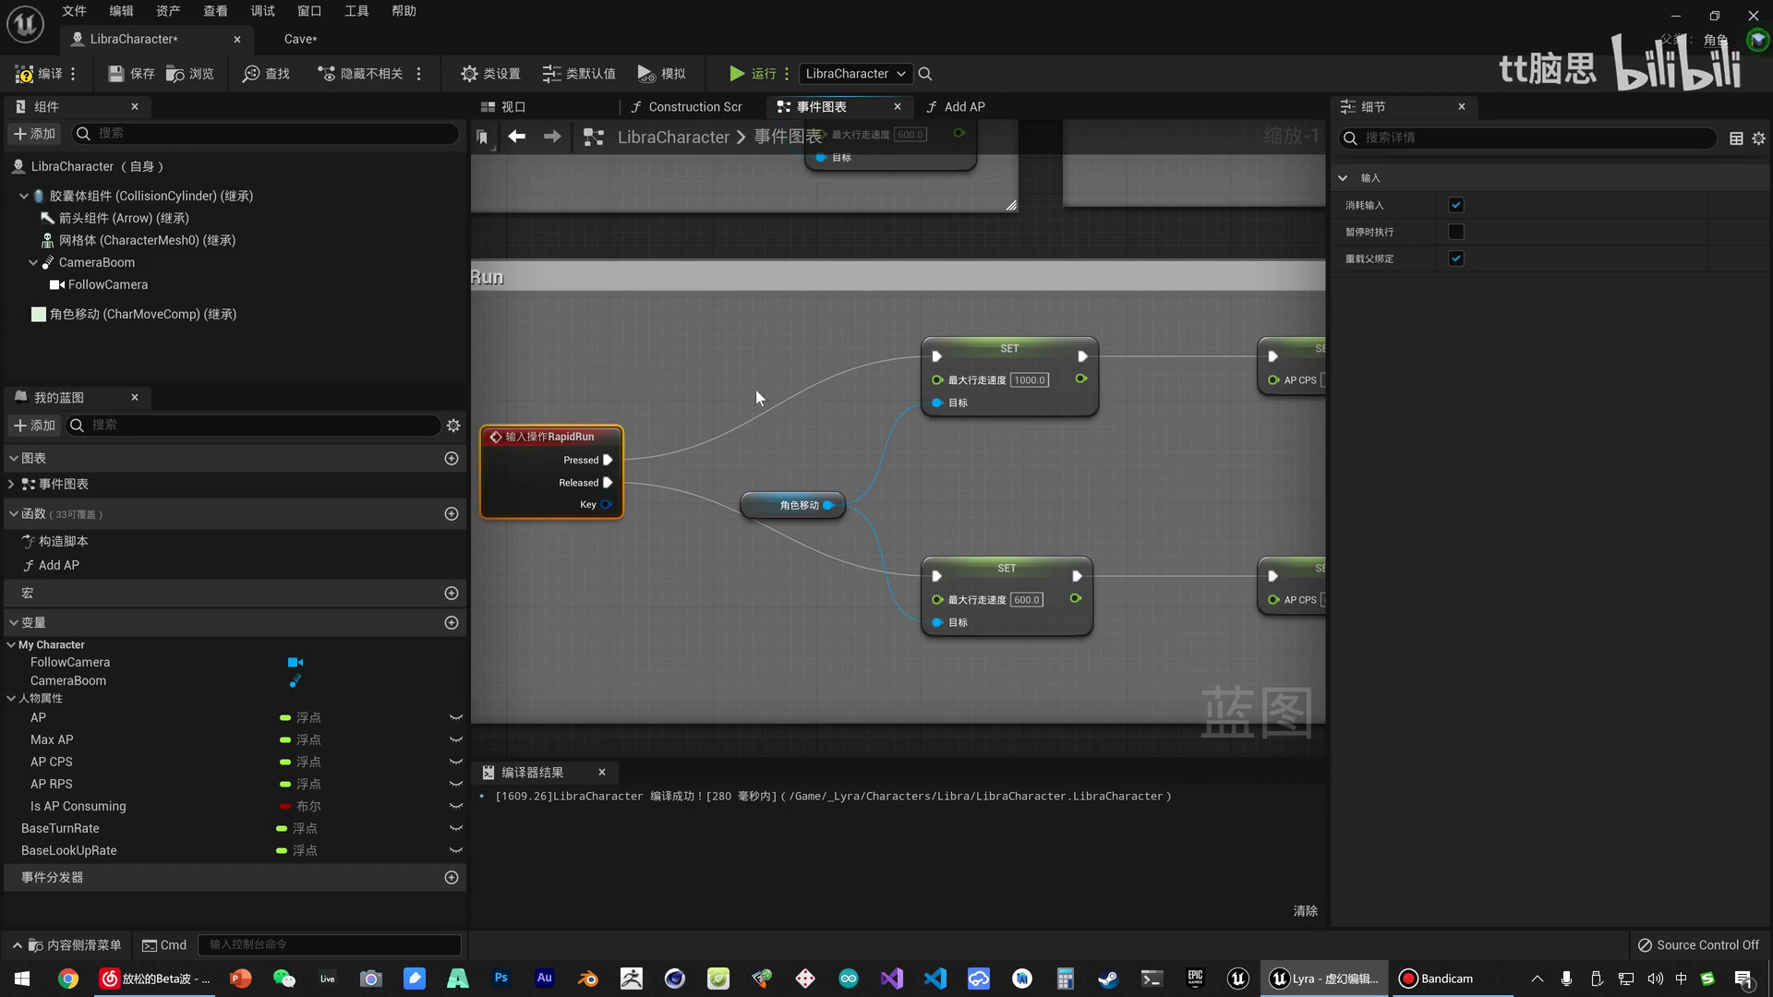
{"action": "right_click_drag", "start_coordinate": [755, 390], "coordinate": [530, 409]}
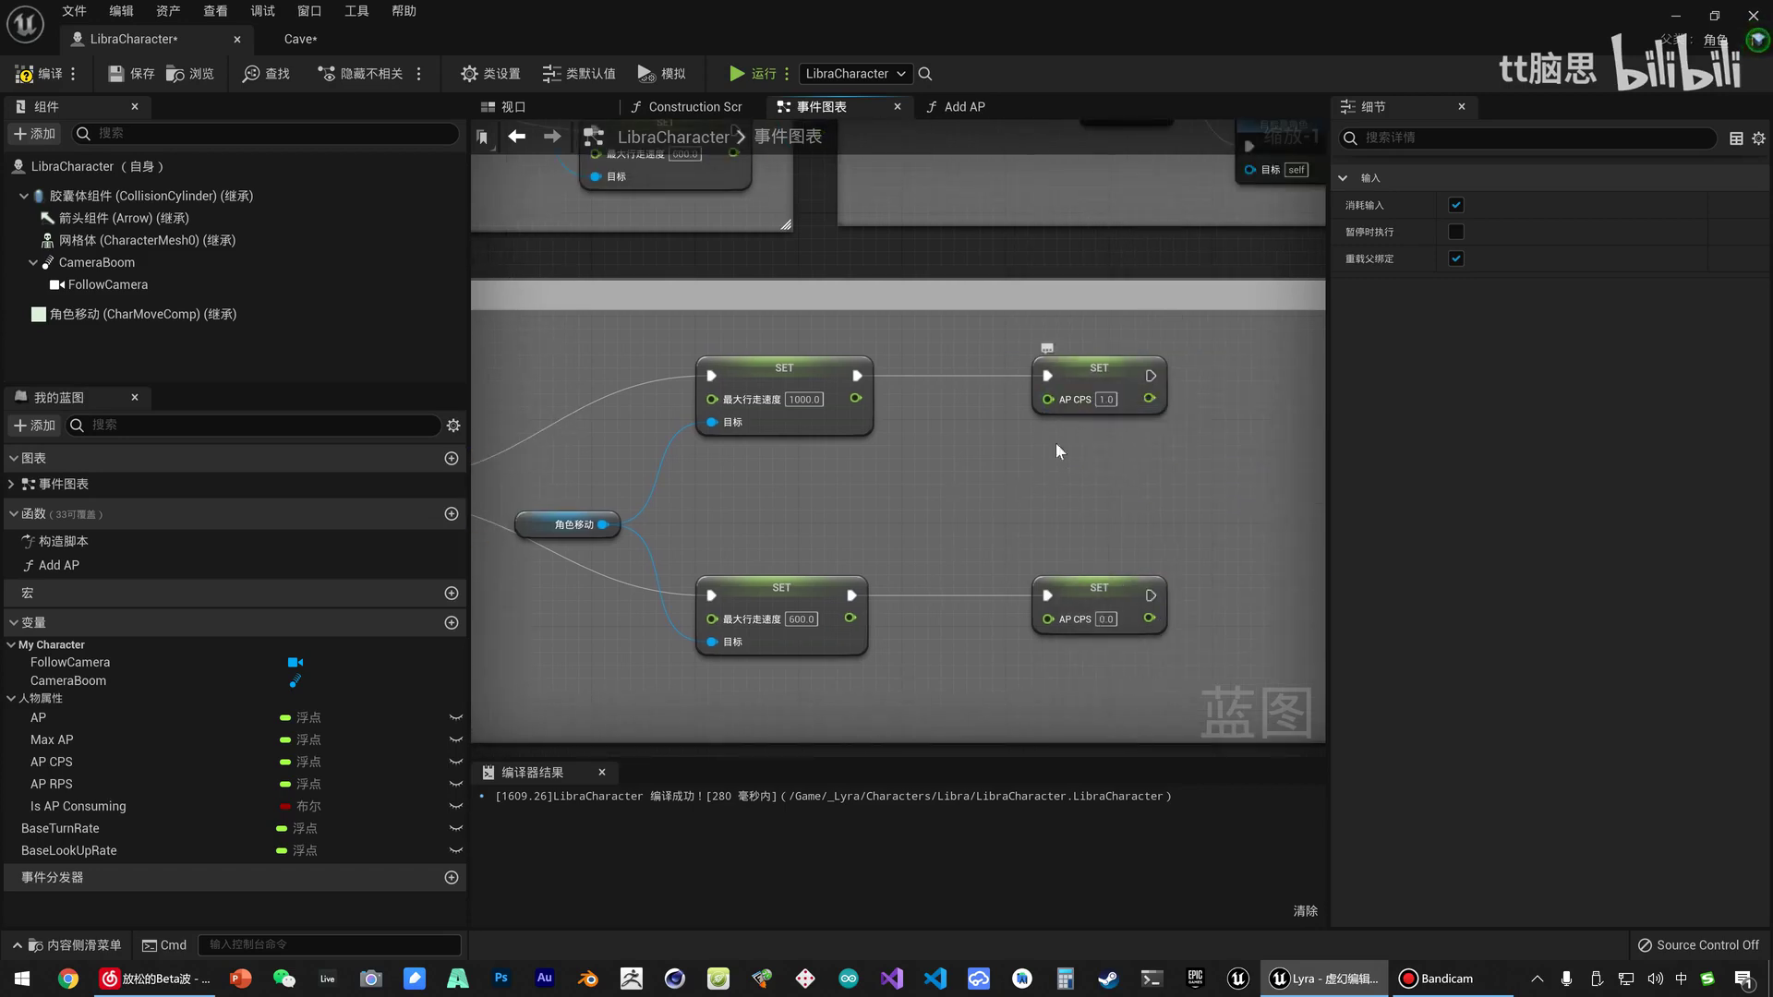
{"action": "right_click_drag", "start_coordinate": [1040, 453], "coordinate": [1076, 461]}
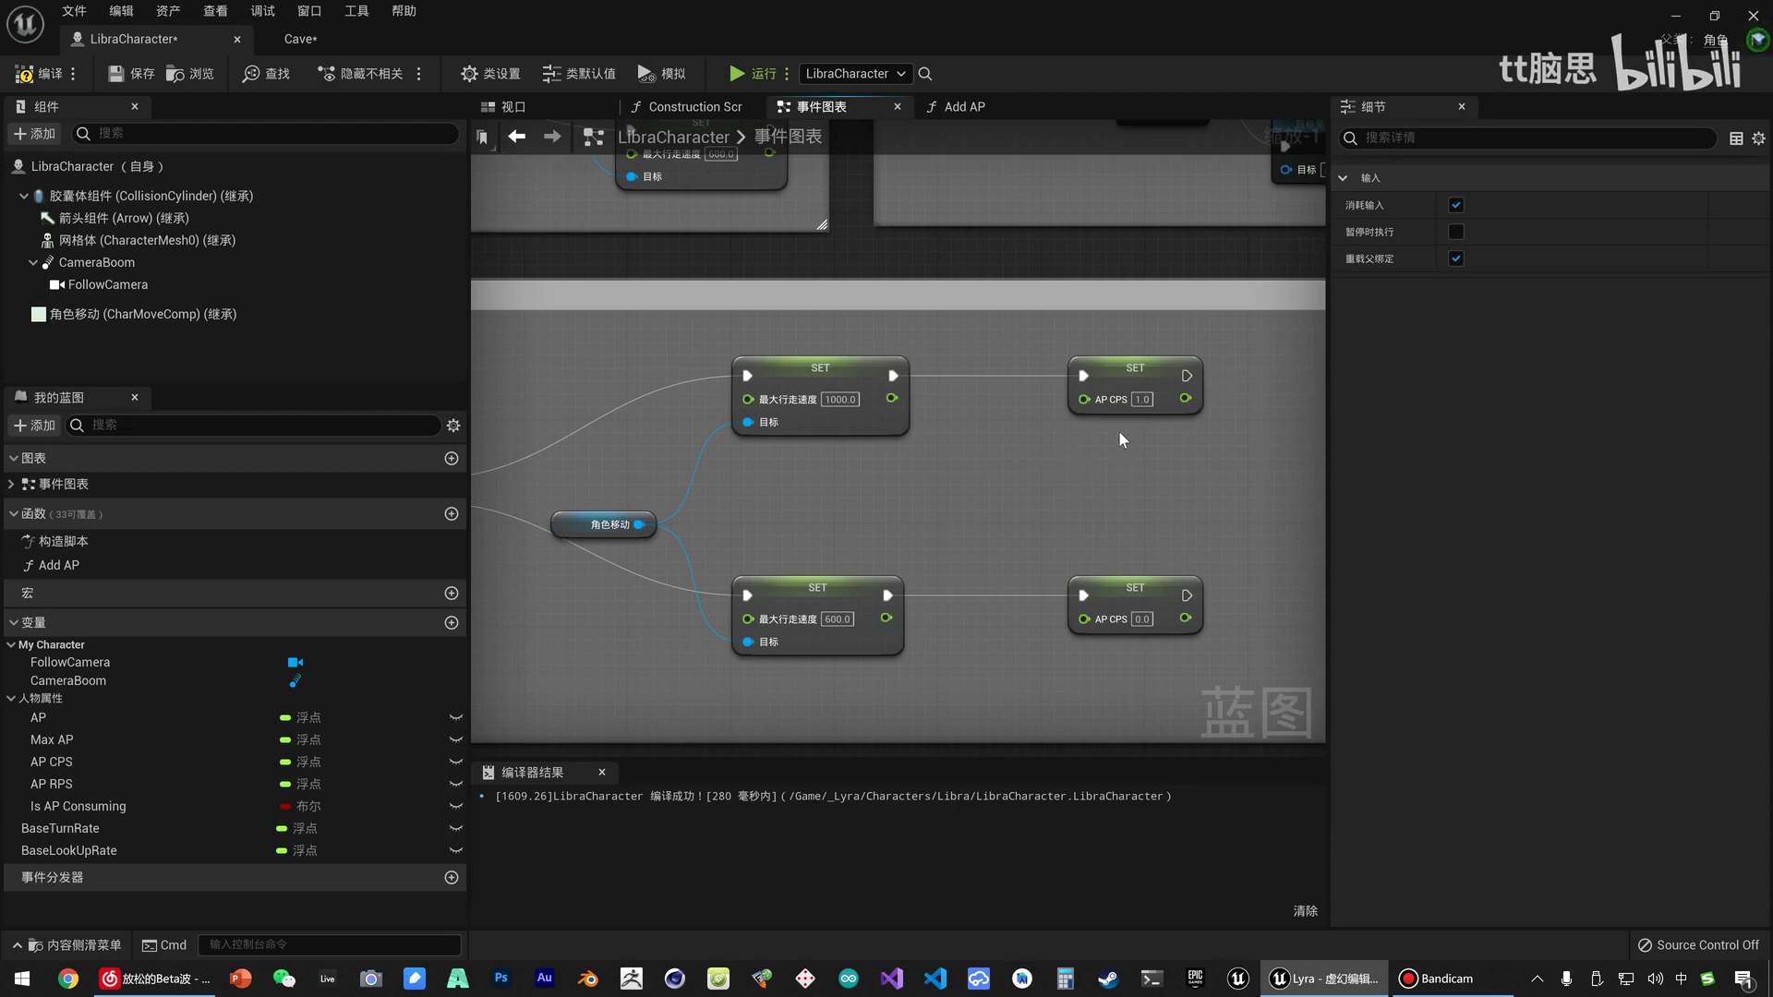
{"action": "right_click_drag", "start_coordinate": [754, 506], "coordinate": [1021, 512]}
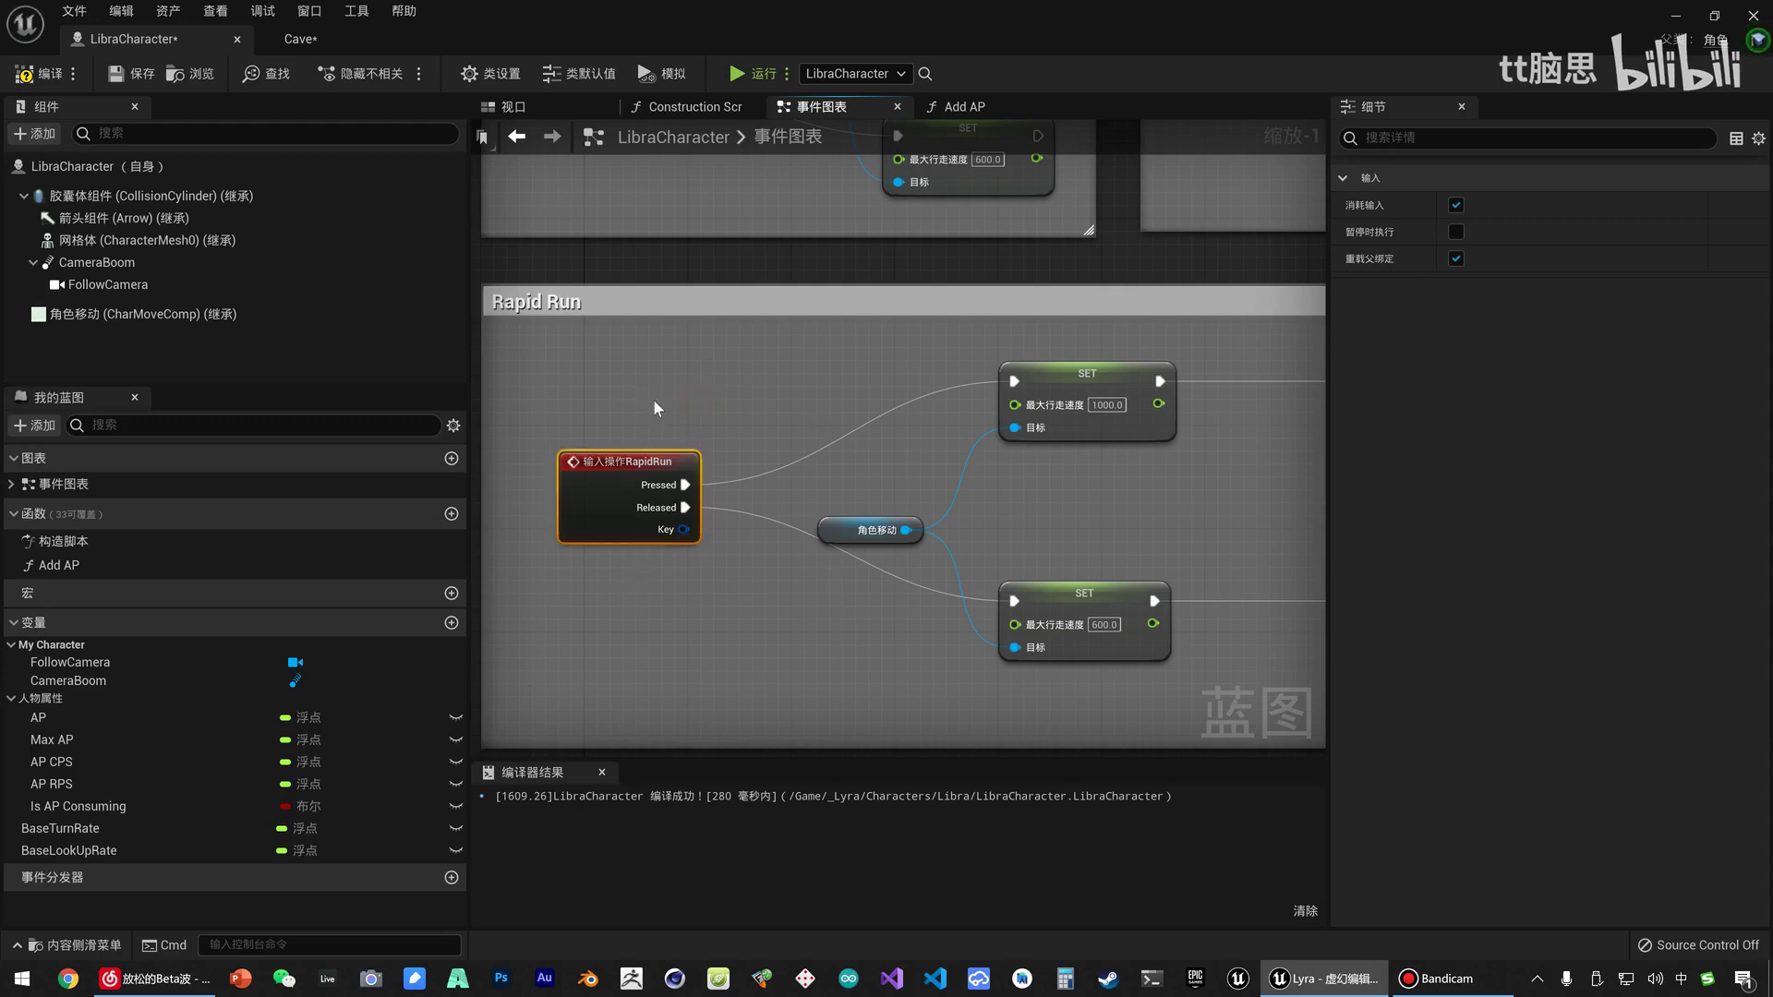
Move the upper and lower AP CPS SET nodes further right, then deselect.
{"action": "right_click_drag", "start_coordinate": [910, 468], "coordinate": [573, 524]}
{"action": "left_click", "coordinate": [1106, 426]}
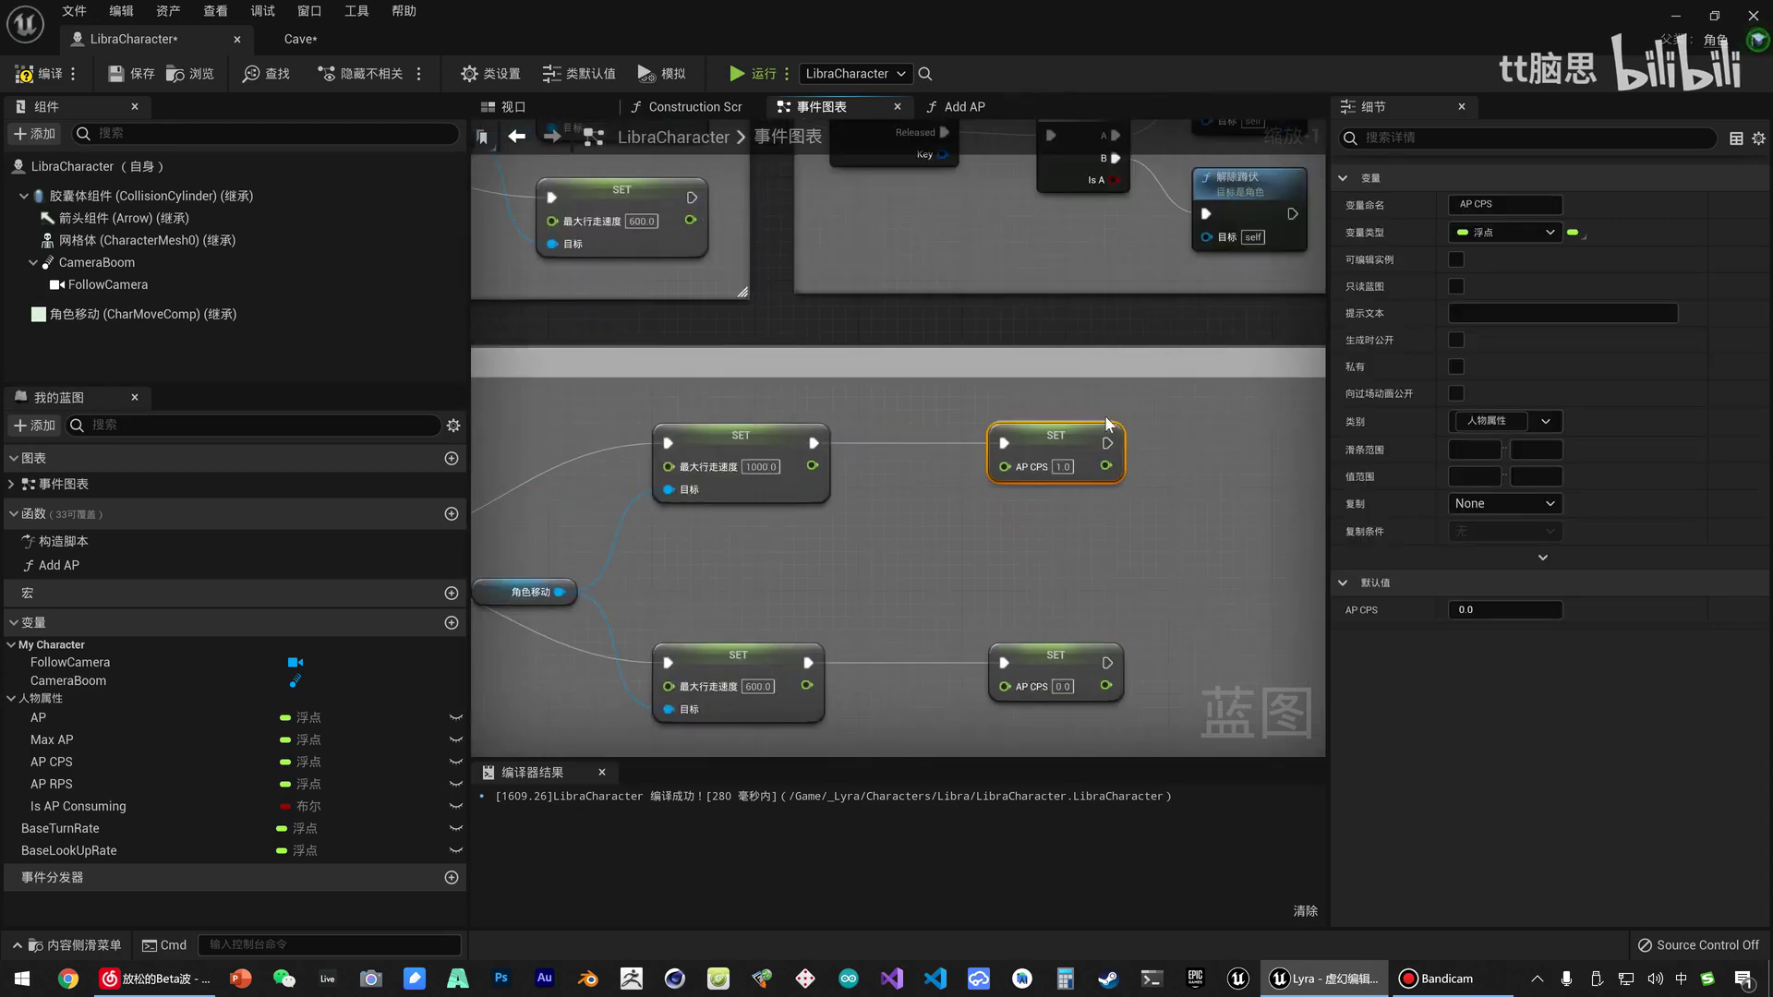
{"action": "left_click_drag", "start_coordinate": [1108, 424], "coordinate": [1212, 426]}
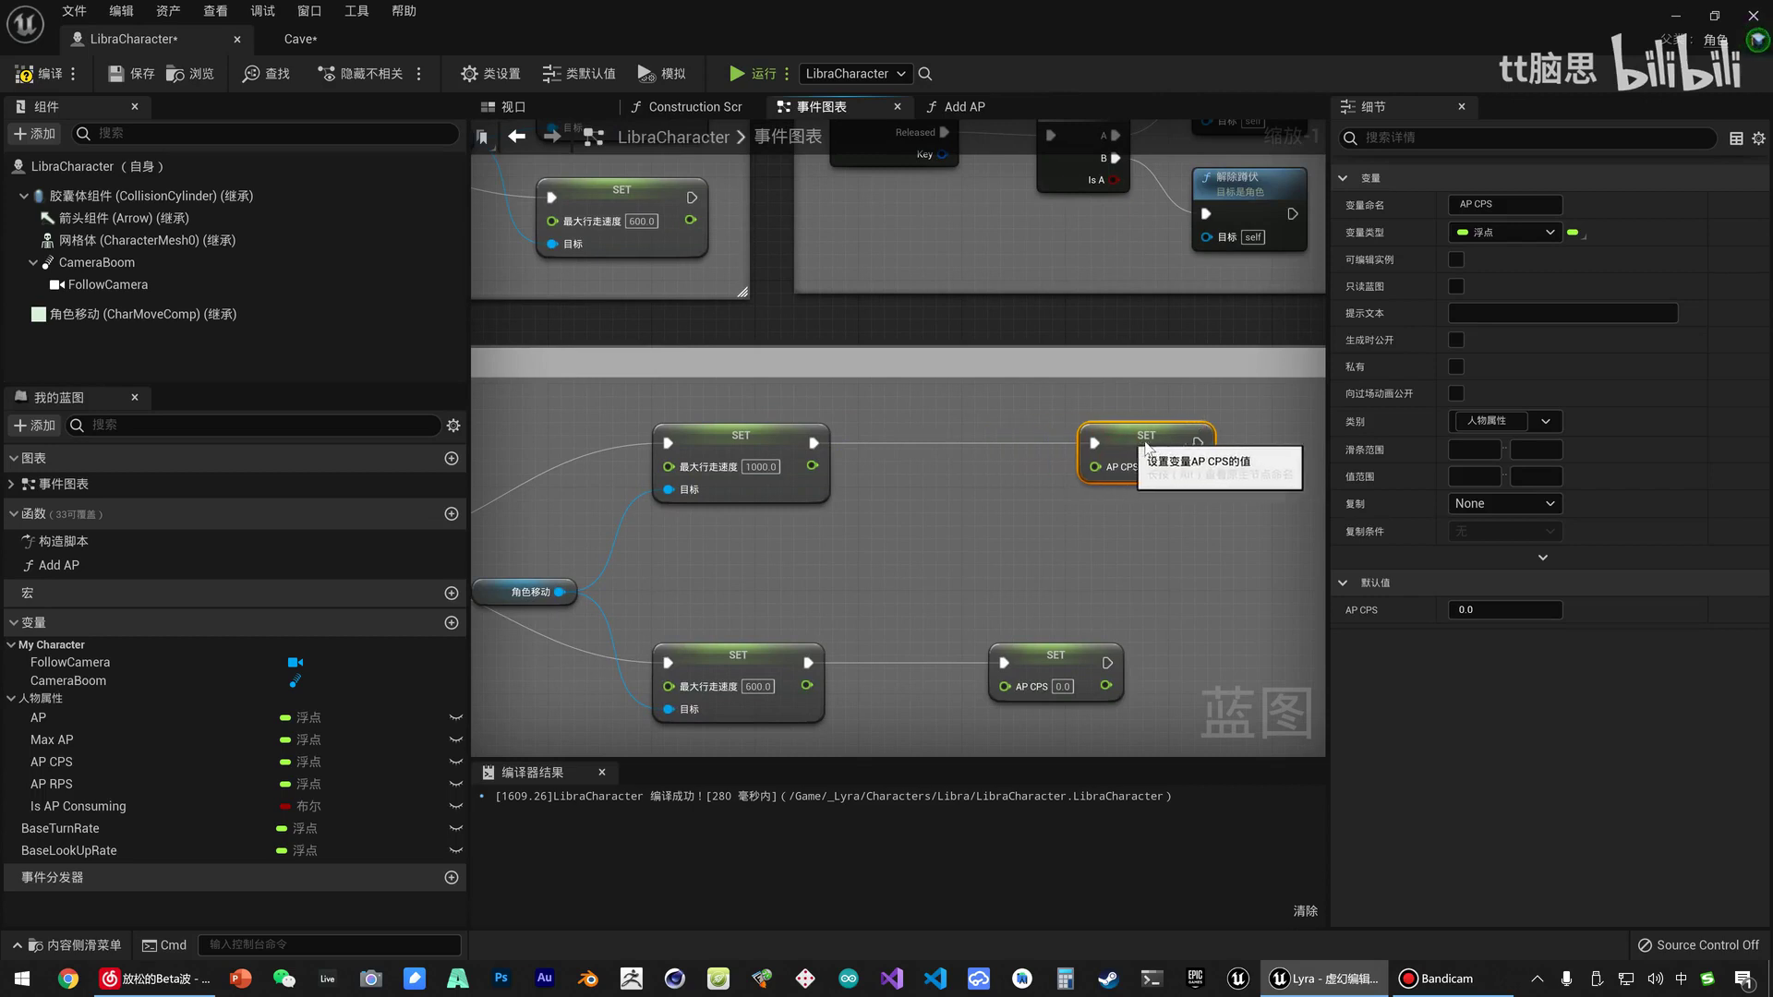
{"action": "left_click_drag", "start_coordinate": [1099, 666], "coordinate": [1165, 661]}
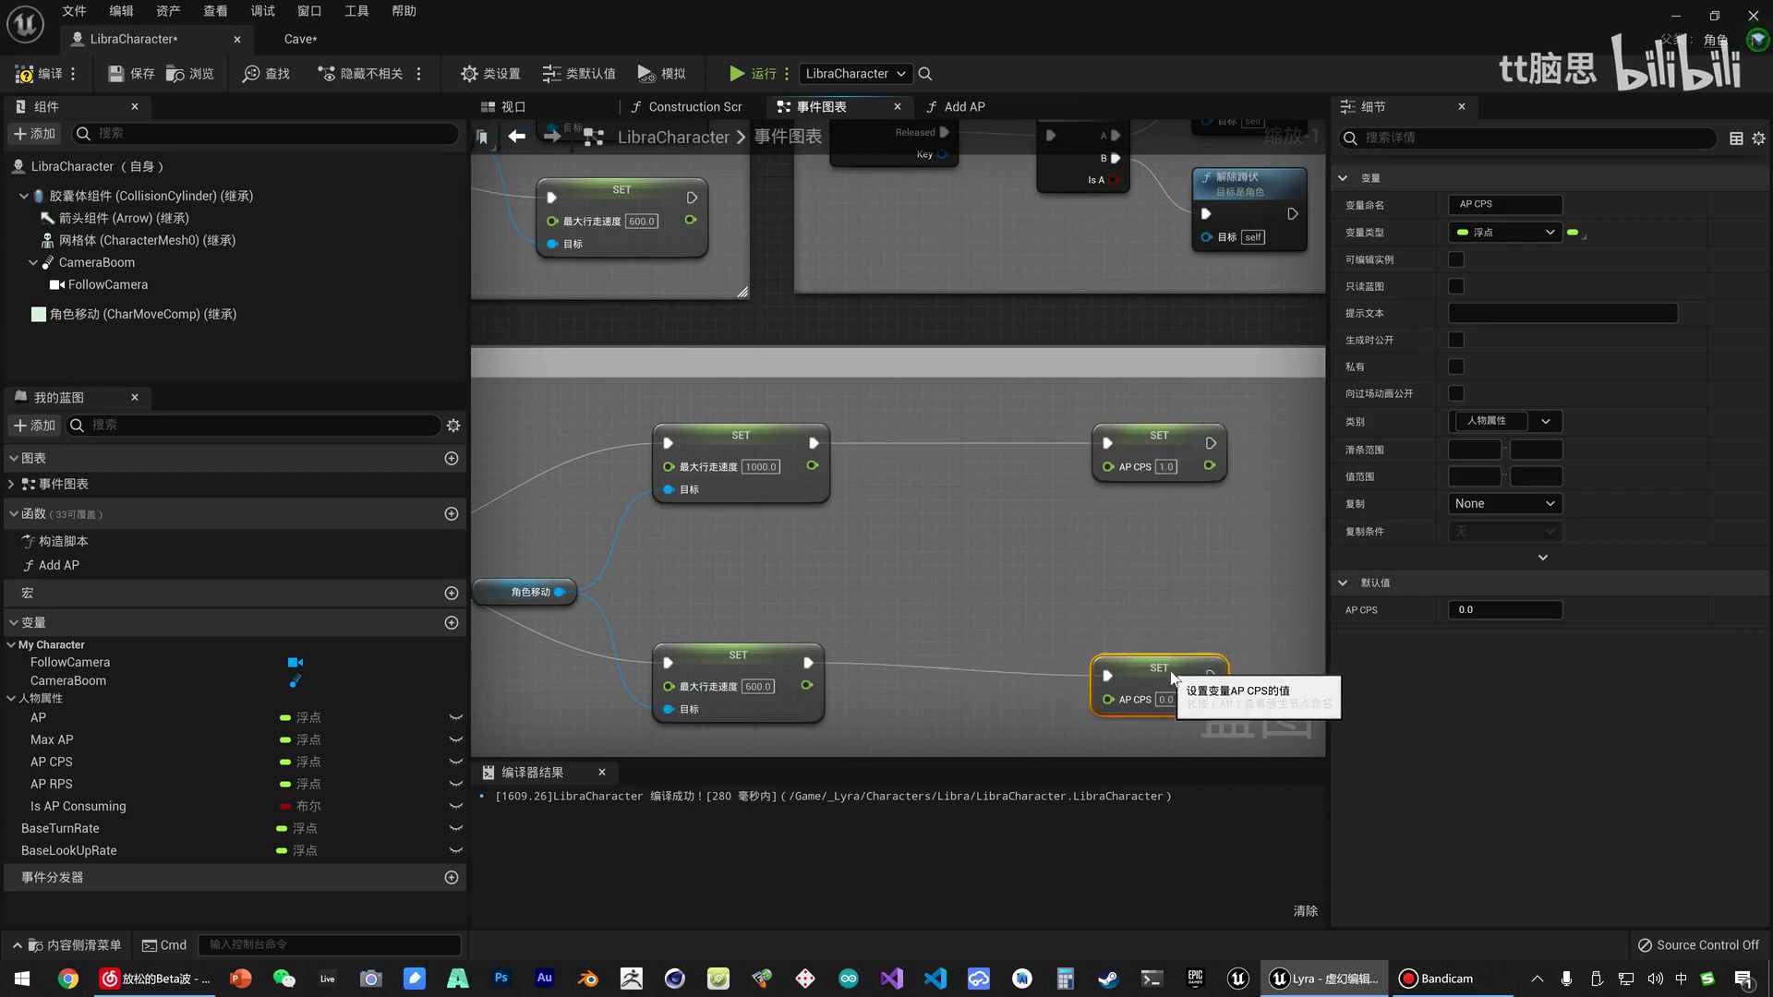
{"action": "left_click", "coordinate": [877, 486]}
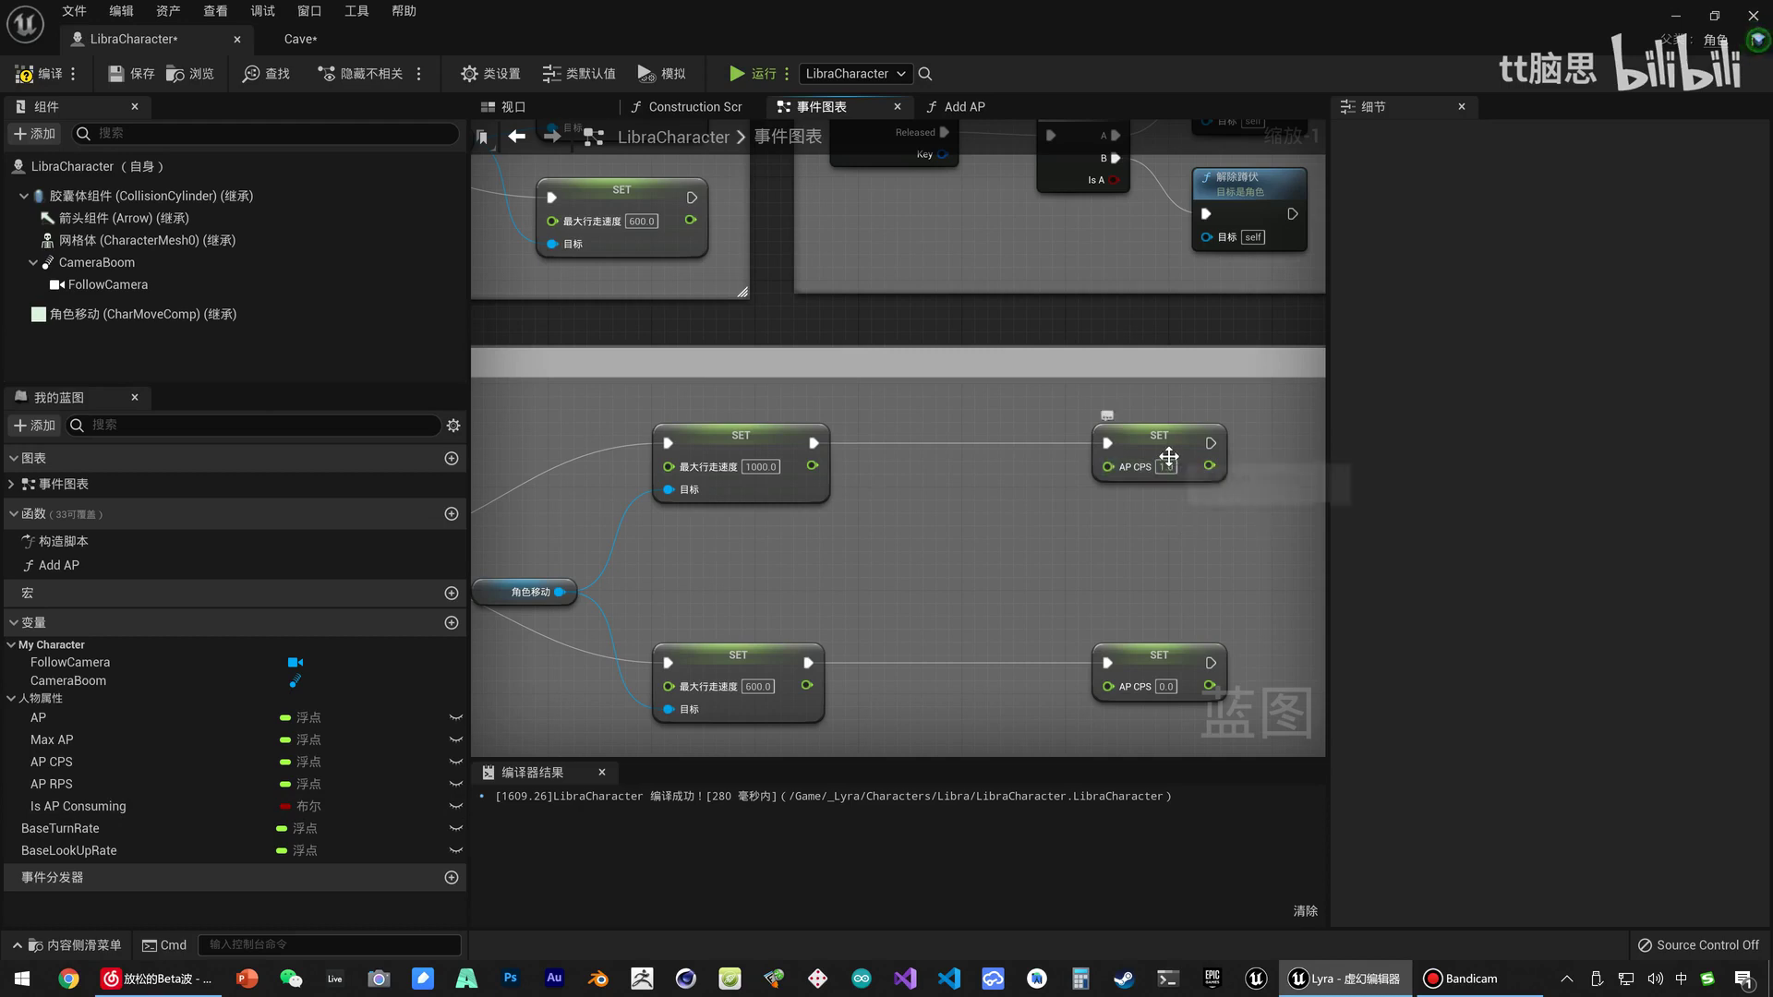
Add a new float variable named RapidRun AP CPS.
{"action": "left_click", "coordinate": [451, 624]}
{"action": "type", "text": "R"}
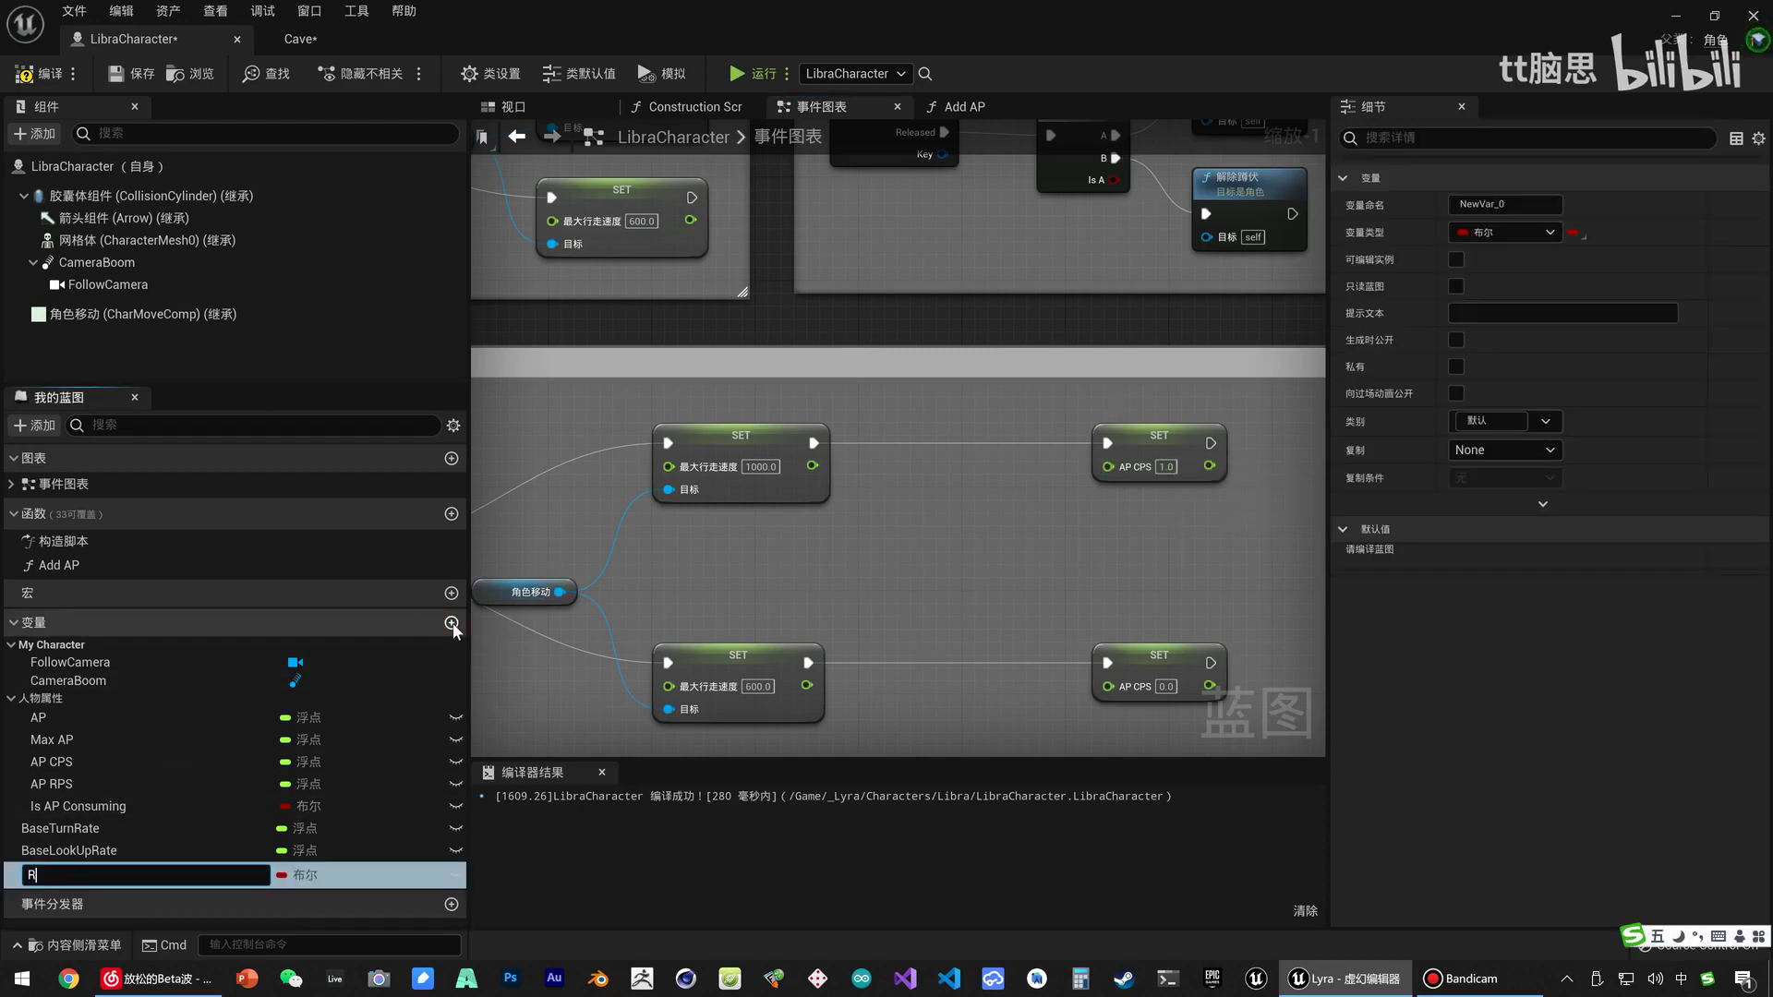
{"action": "key", "text": "shift"}
{"action": "key", "text": "Return"}
{"action": "left_click", "coordinate": [298, 874]}
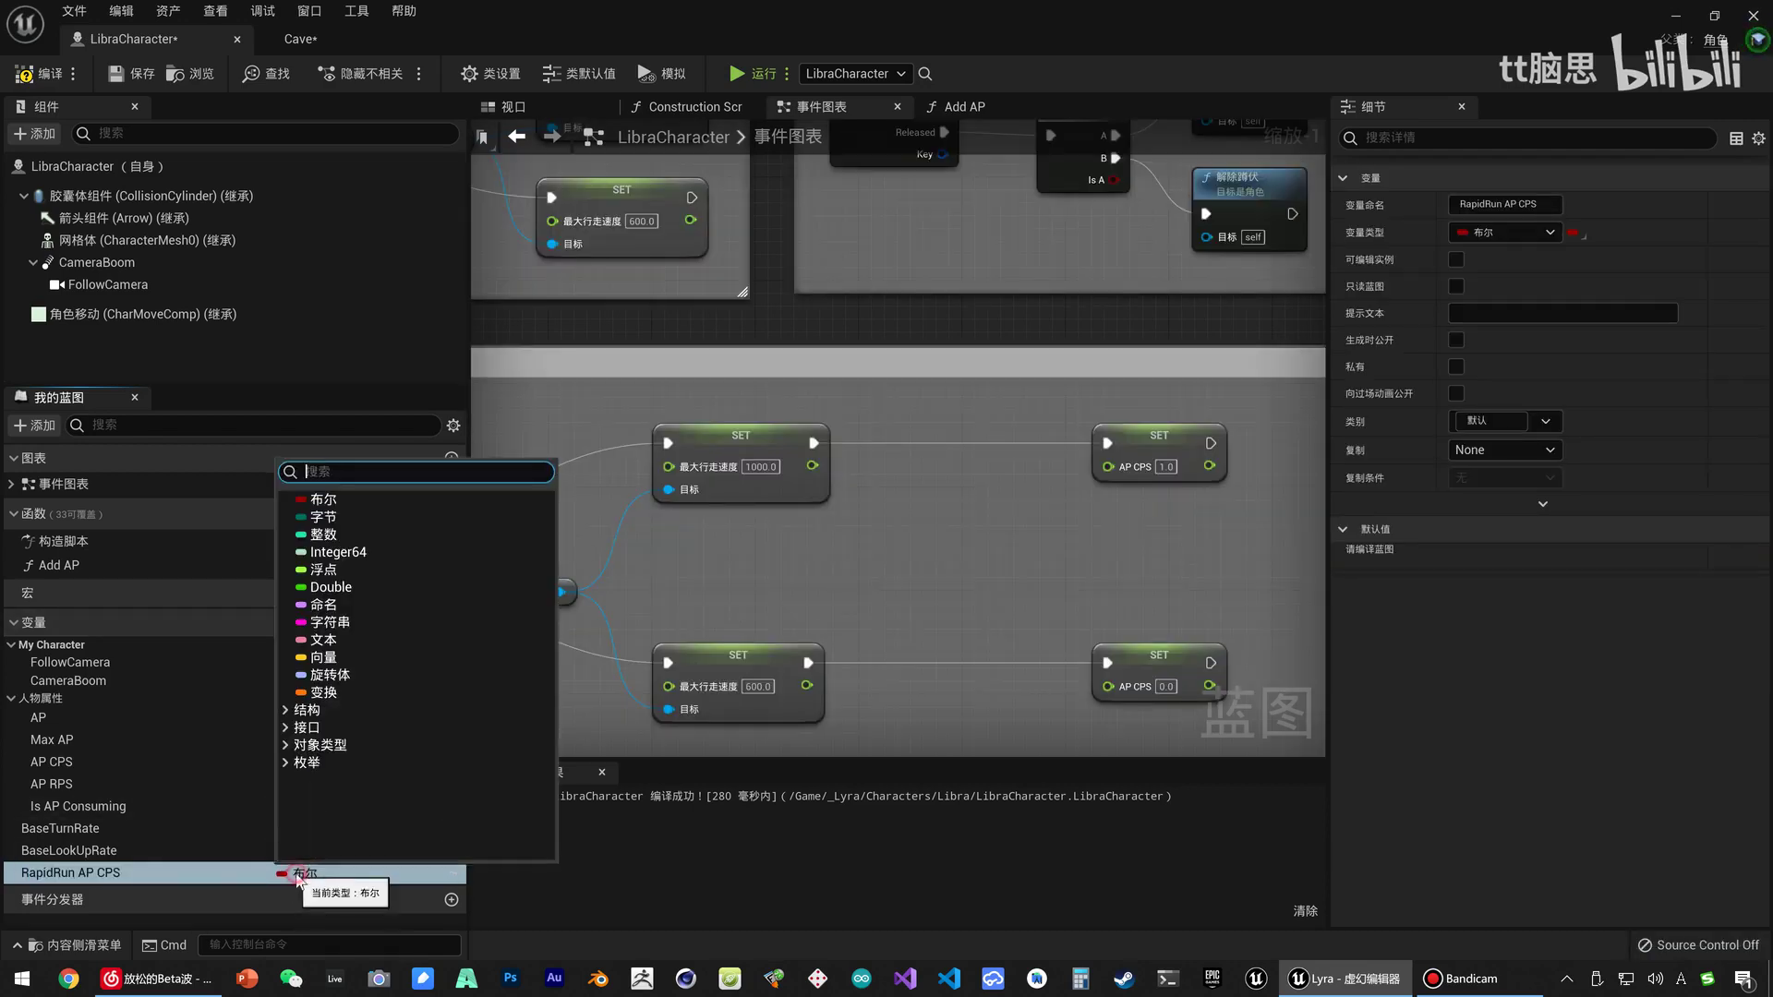
{"action": "left_click", "coordinate": [325, 571]}
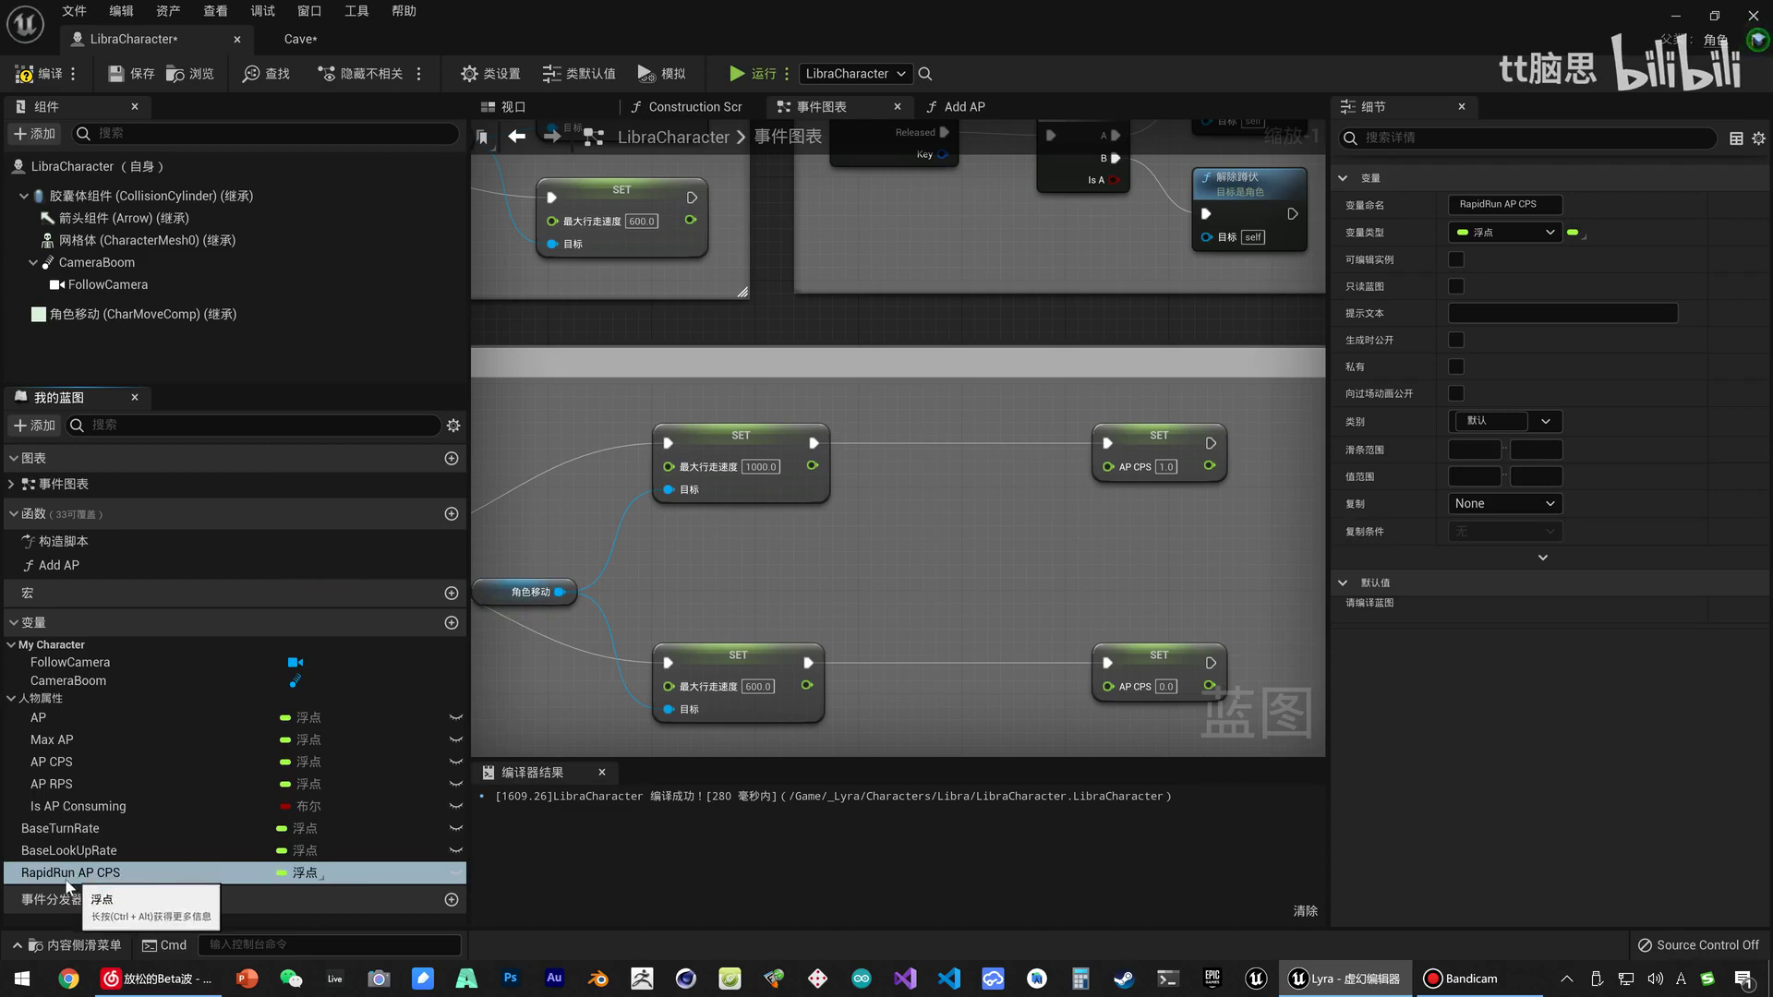
File RapidRun AP CPS under a new category 技能属性.
{"action": "left_click", "coordinate": [1505, 422]}
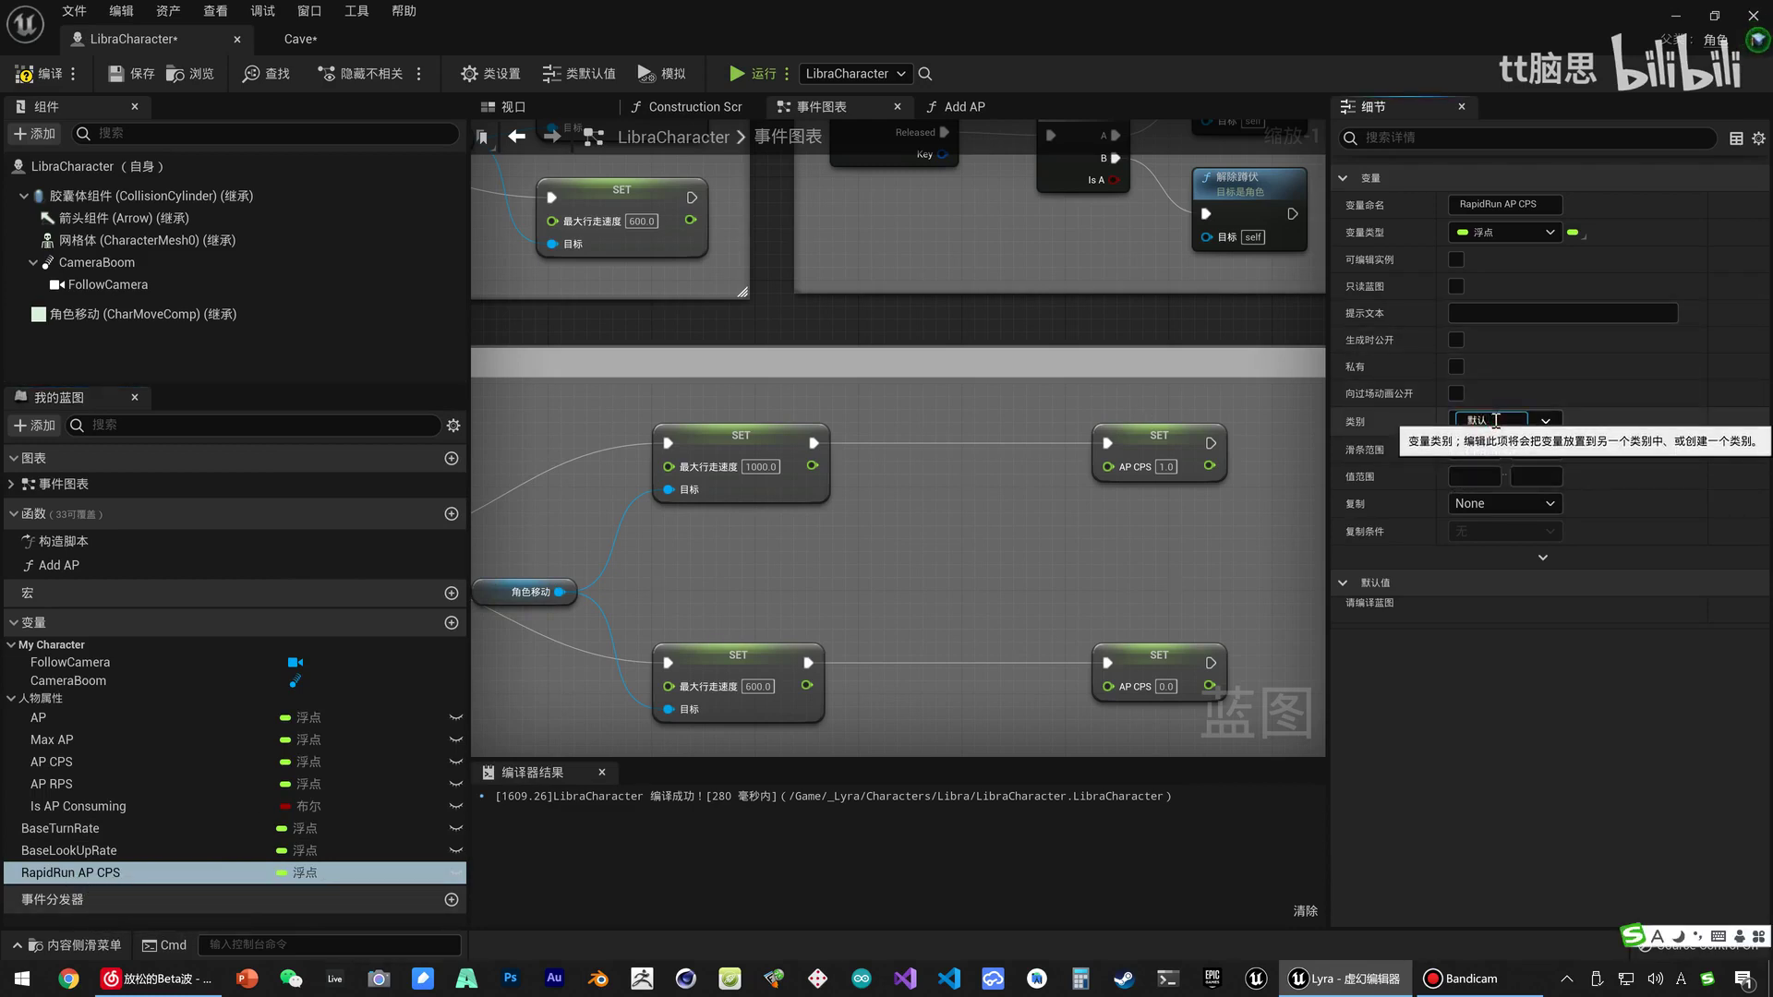
{"action": "type", "text": "SS"}
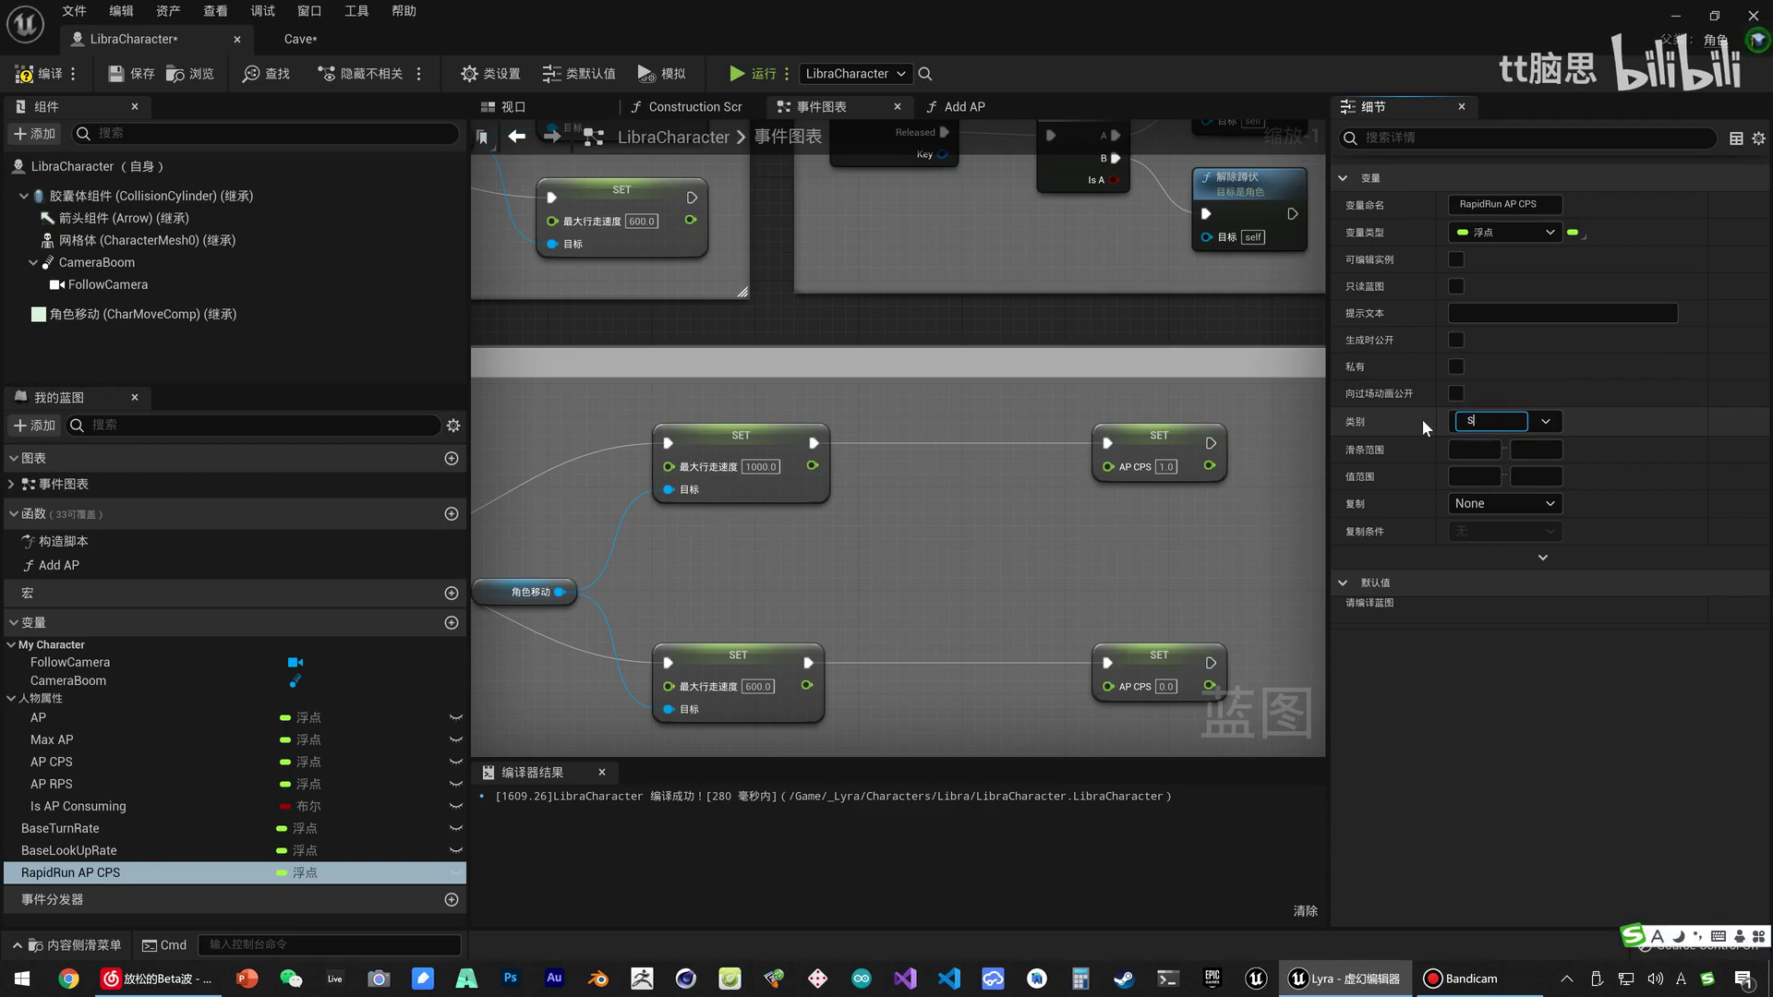
{"action": "type", "text": "技能"}
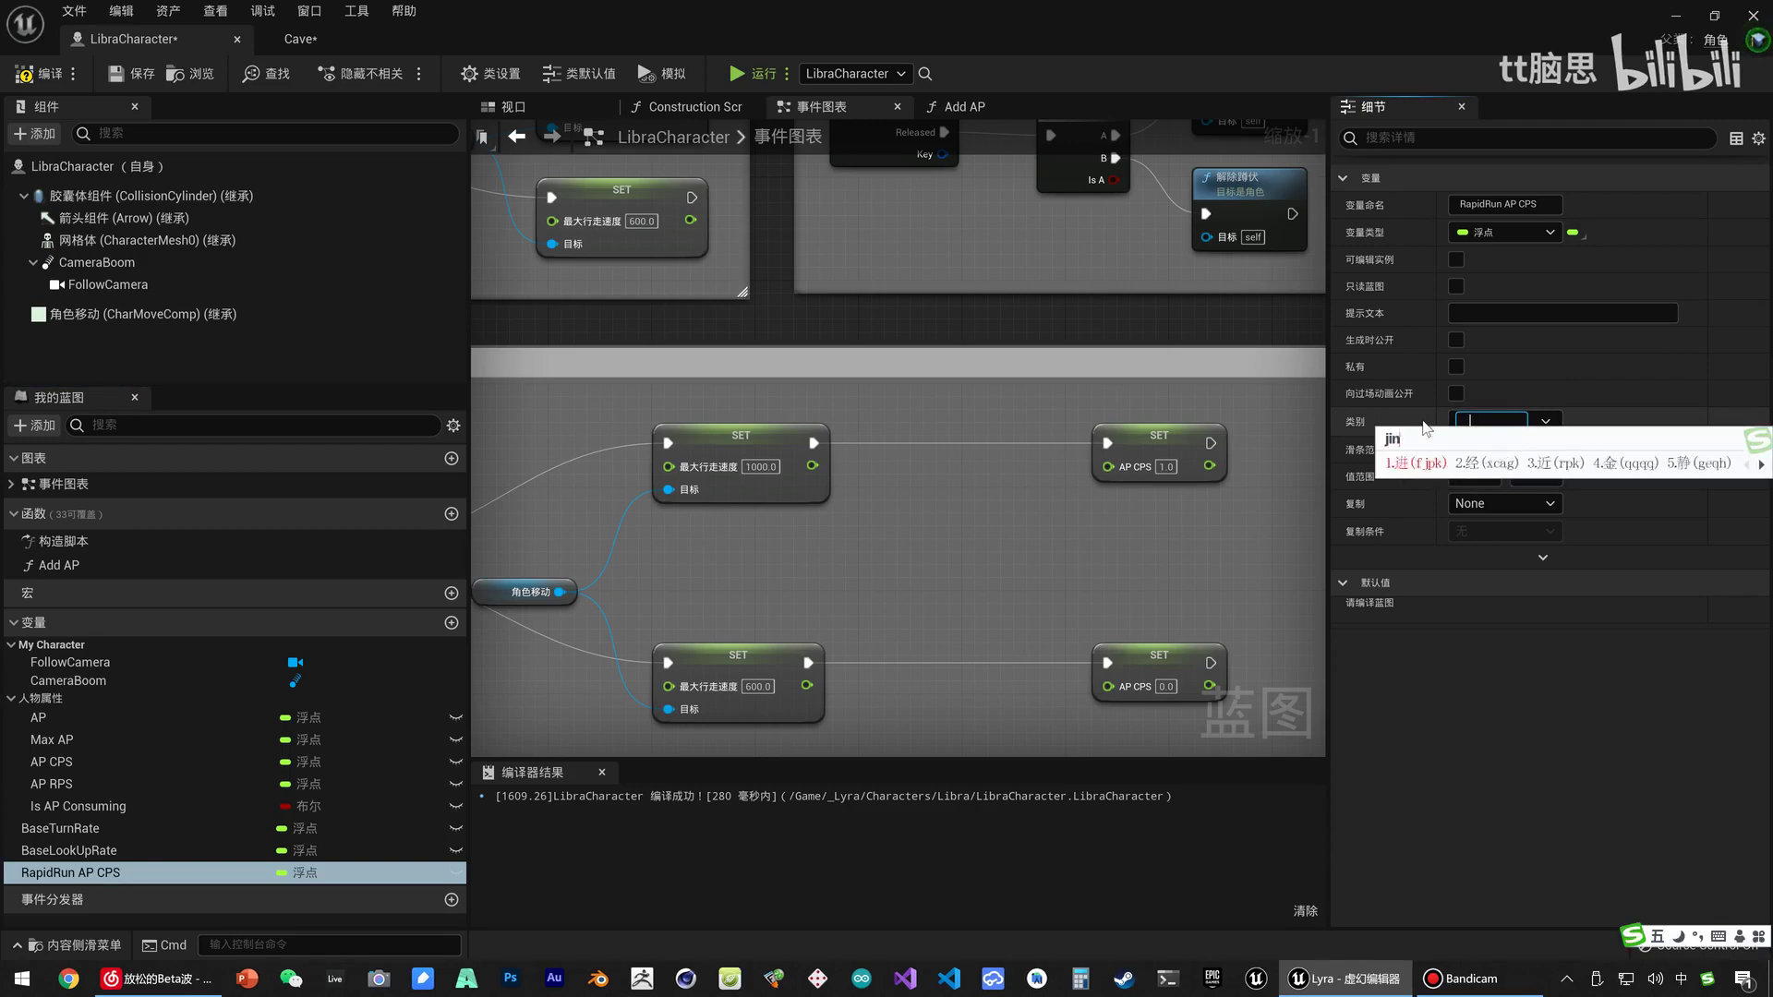
{"action": "type", "text": "shuxi属性"}
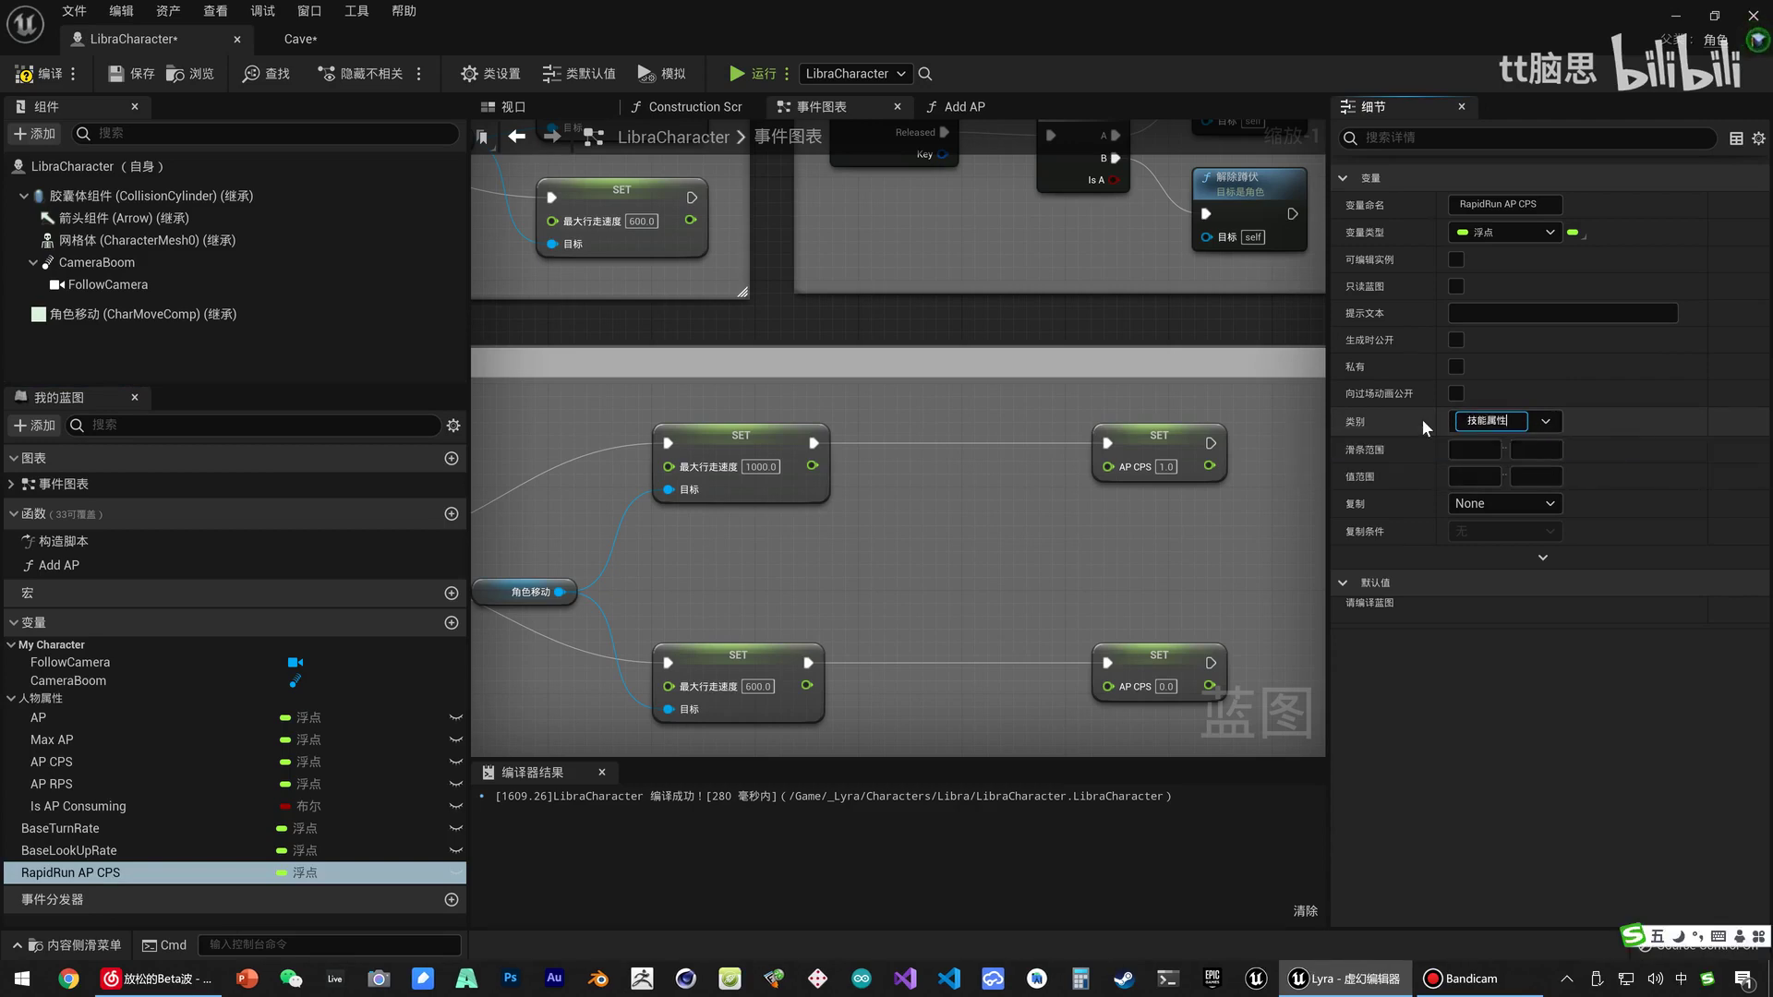
{"action": "key", "text": "Return"}
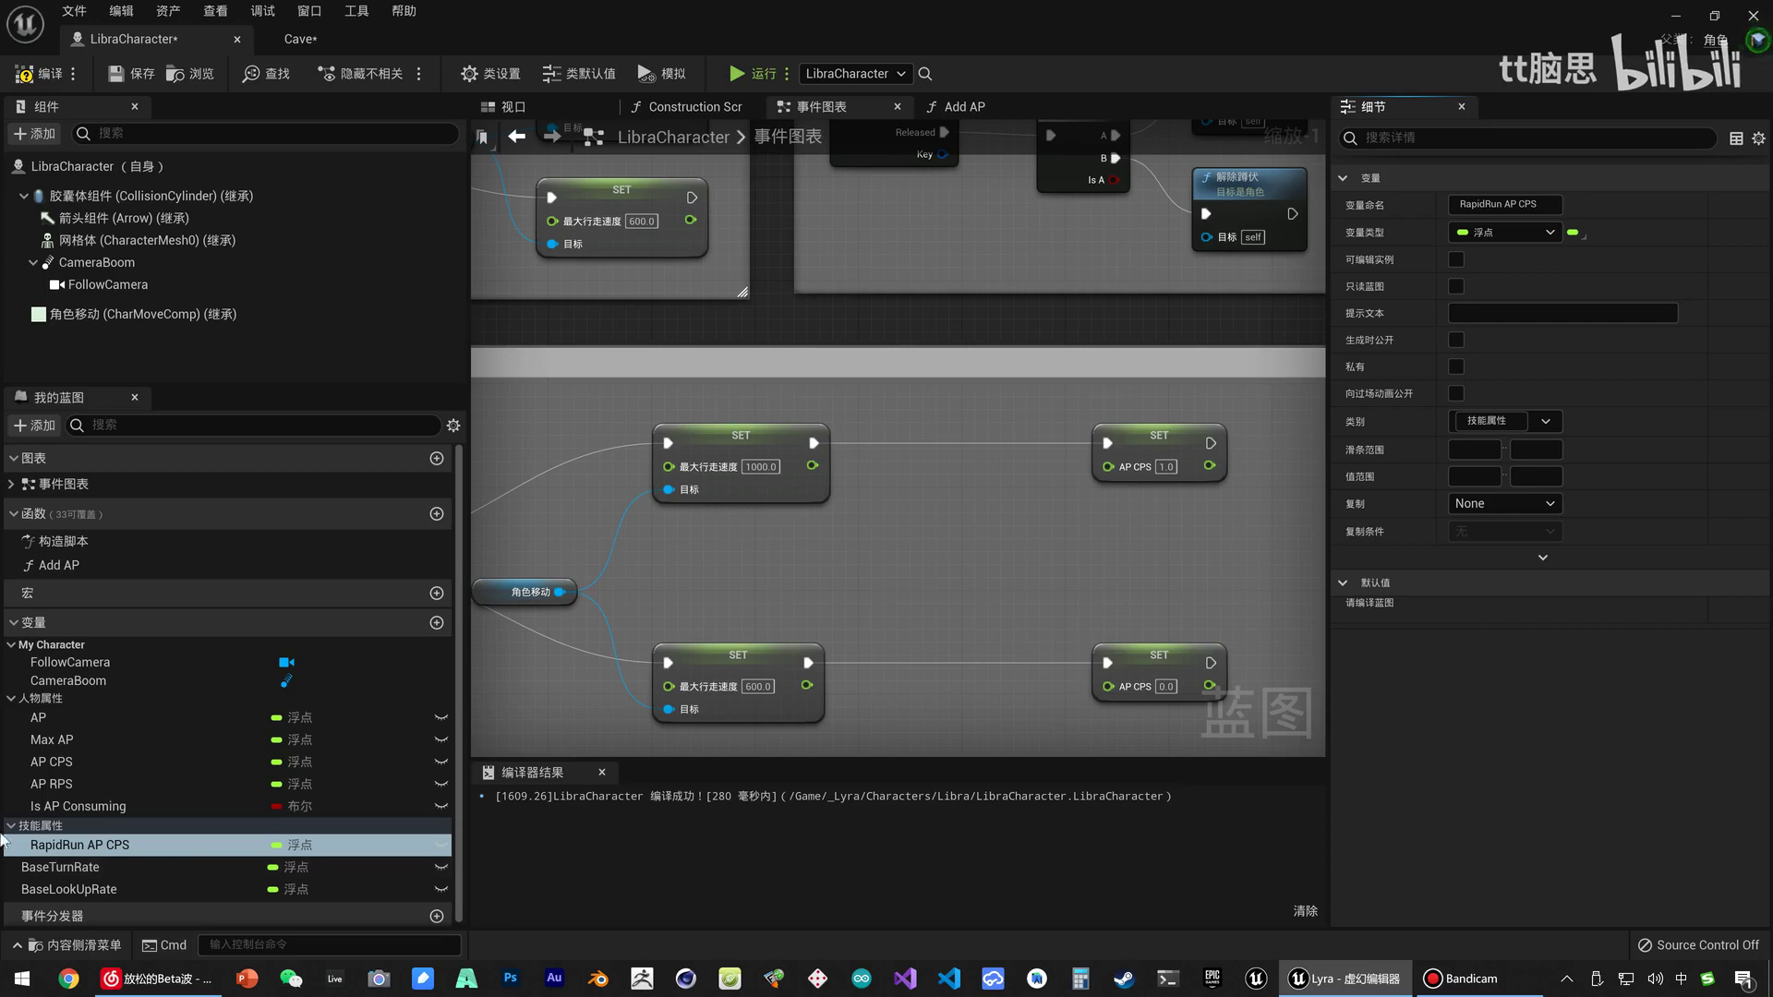
{"action": "left_click", "coordinate": [51, 701]}
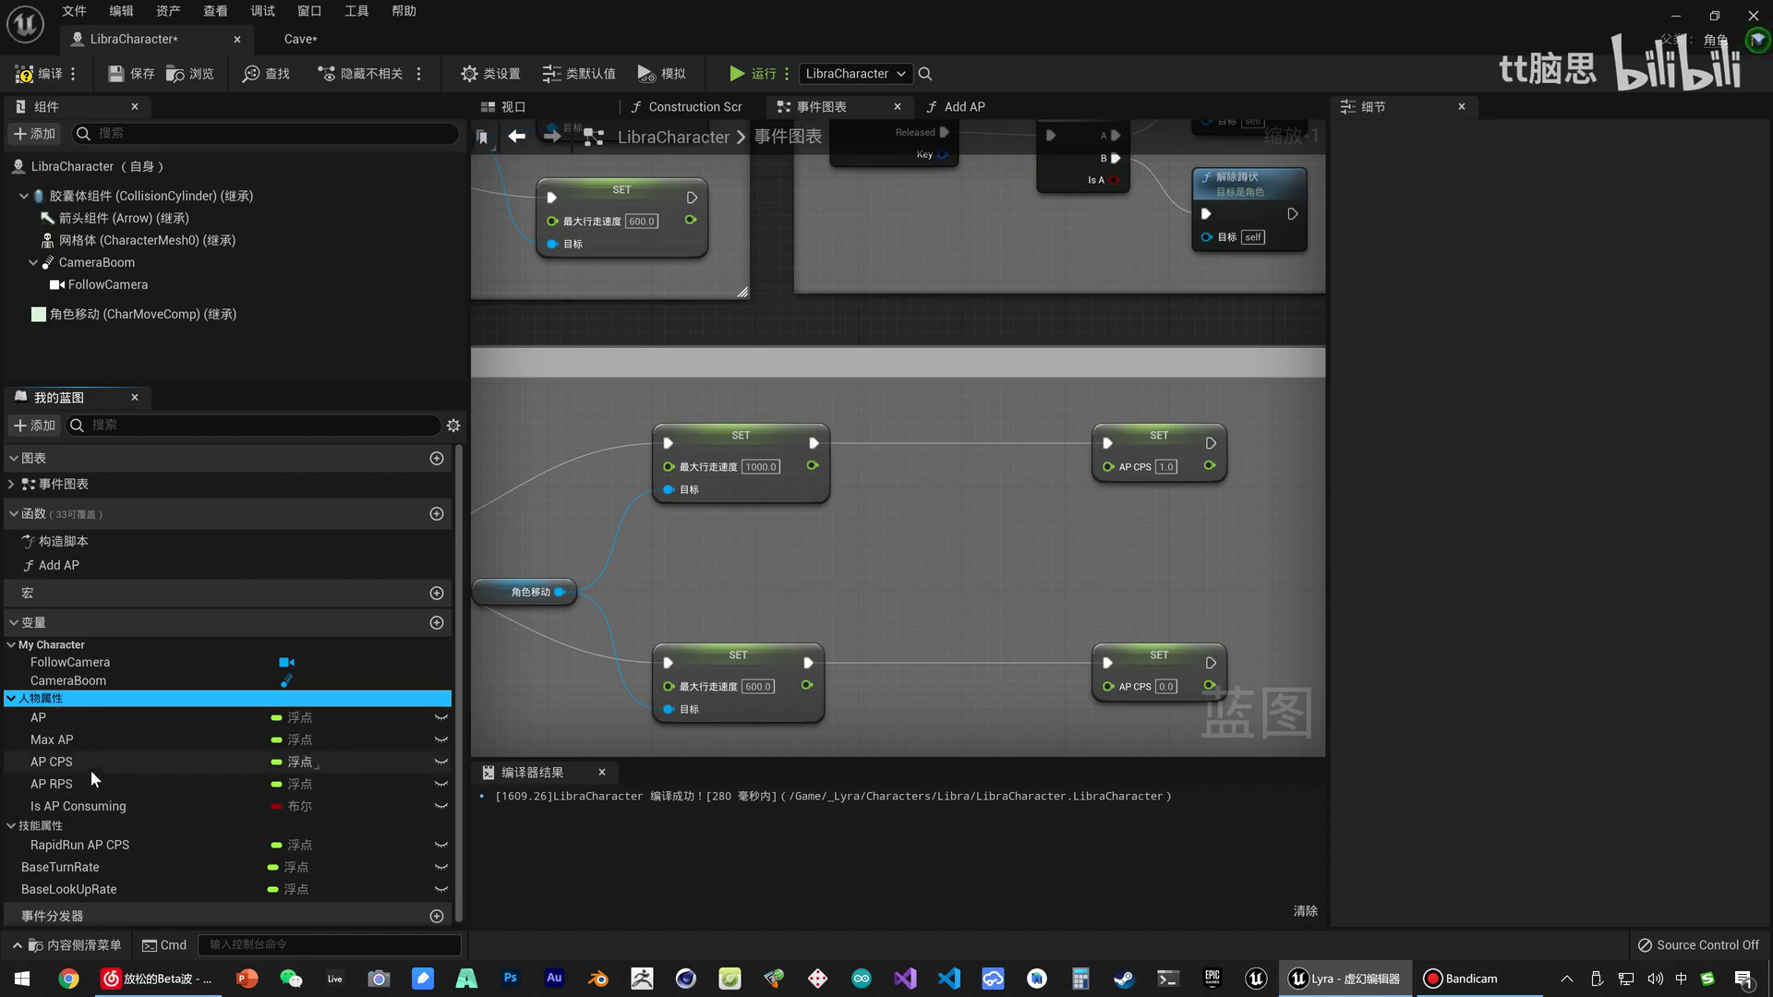
Place an AP CPS getter in the Rapid Run graph and delete the unwanted add node.
{"action": "left_click", "coordinate": [118, 848]}
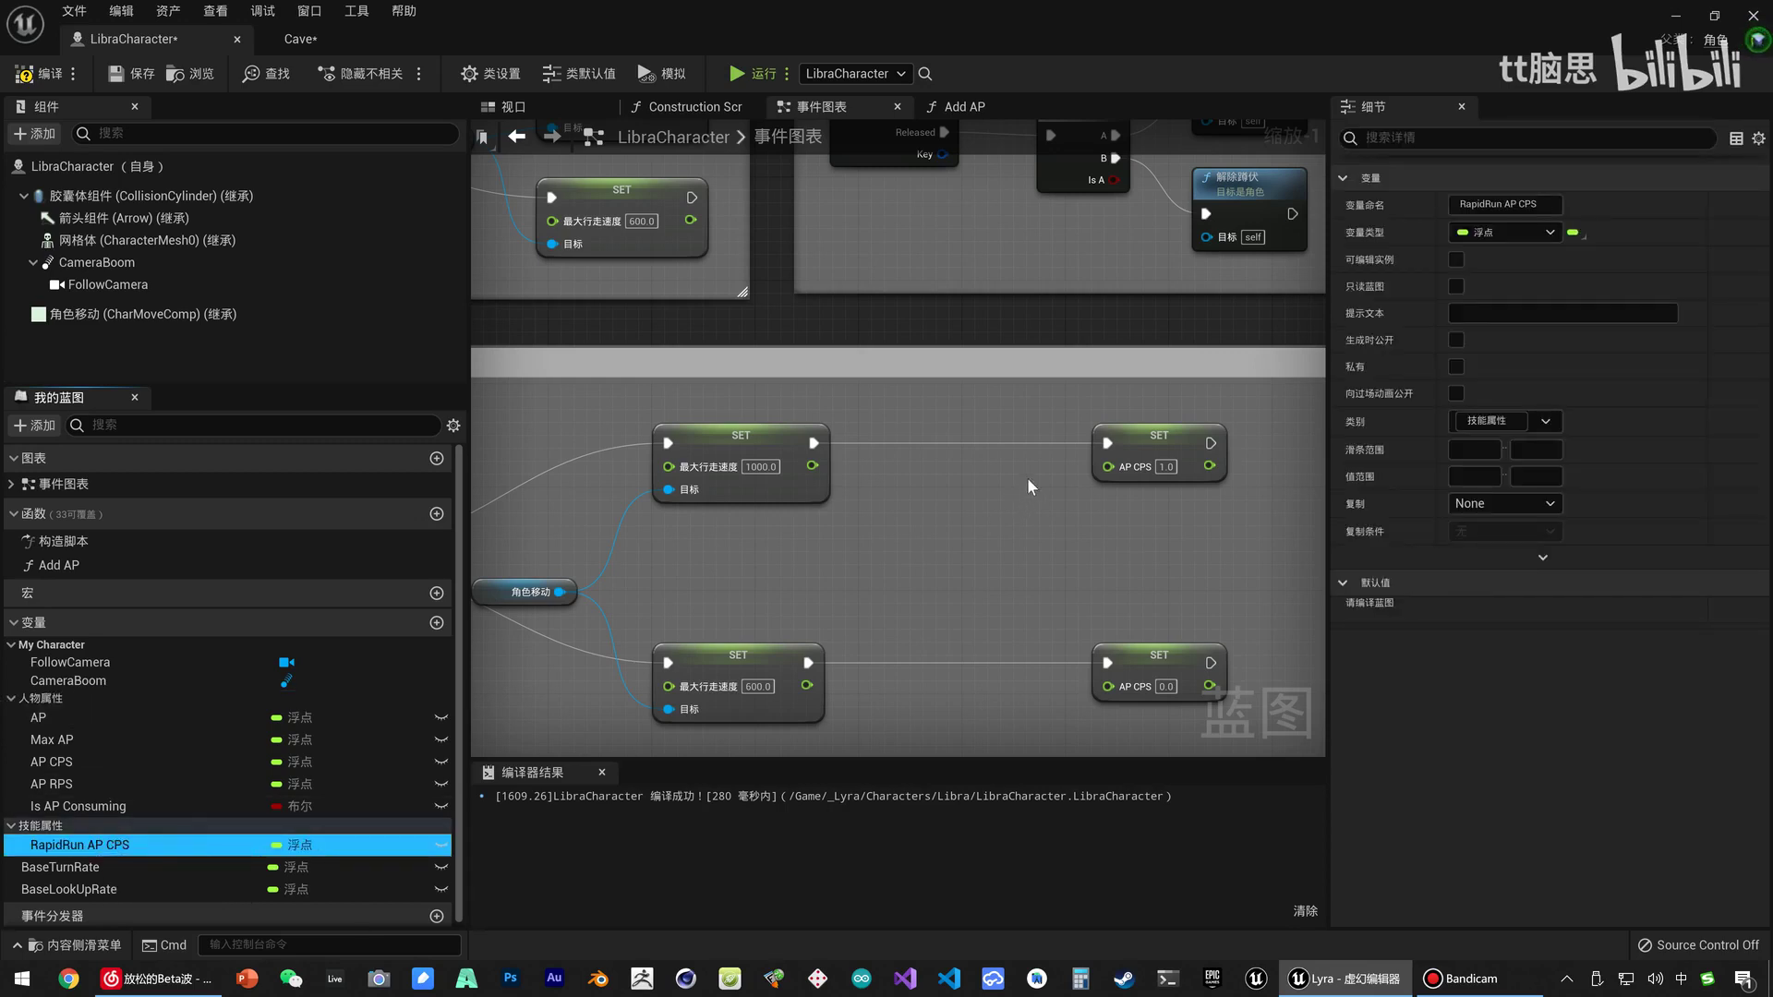
{"action": "mouse_move", "coordinate": [90, 759]}
{"action": "left_mouse_down"}
{"action": "mouse_move", "coordinate": [892, 498]}
{"action": "mouse_move", "coordinate": [828, 517]}
{"action": "left_mouse_up"}
{"action": "left_click", "coordinate": [952, 532]}
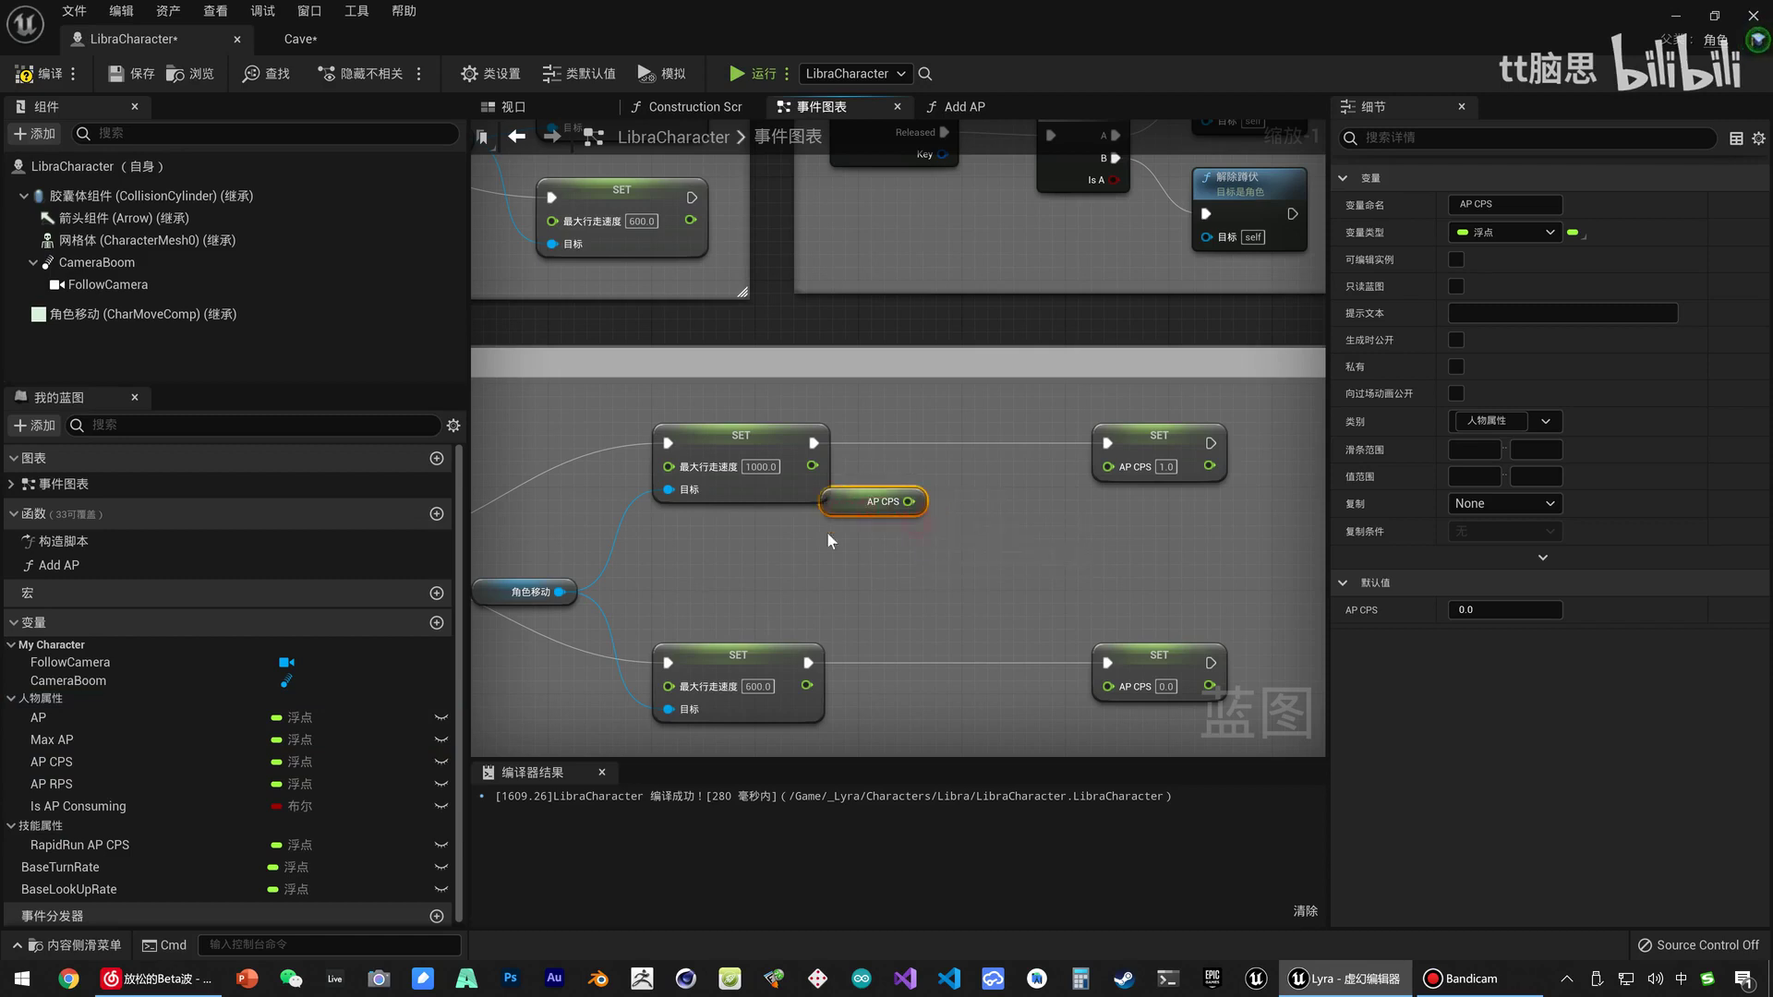
{"action": "mouse_move", "coordinate": [172, 809]}
{"action": "left_mouse_down"}
{"action": "mouse_move", "coordinate": [923, 506]}
{"action": "mouse_move", "coordinate": [1022, 504]}
{"action": "left_mouse_up"}
{"action": "type", "text": "-"}
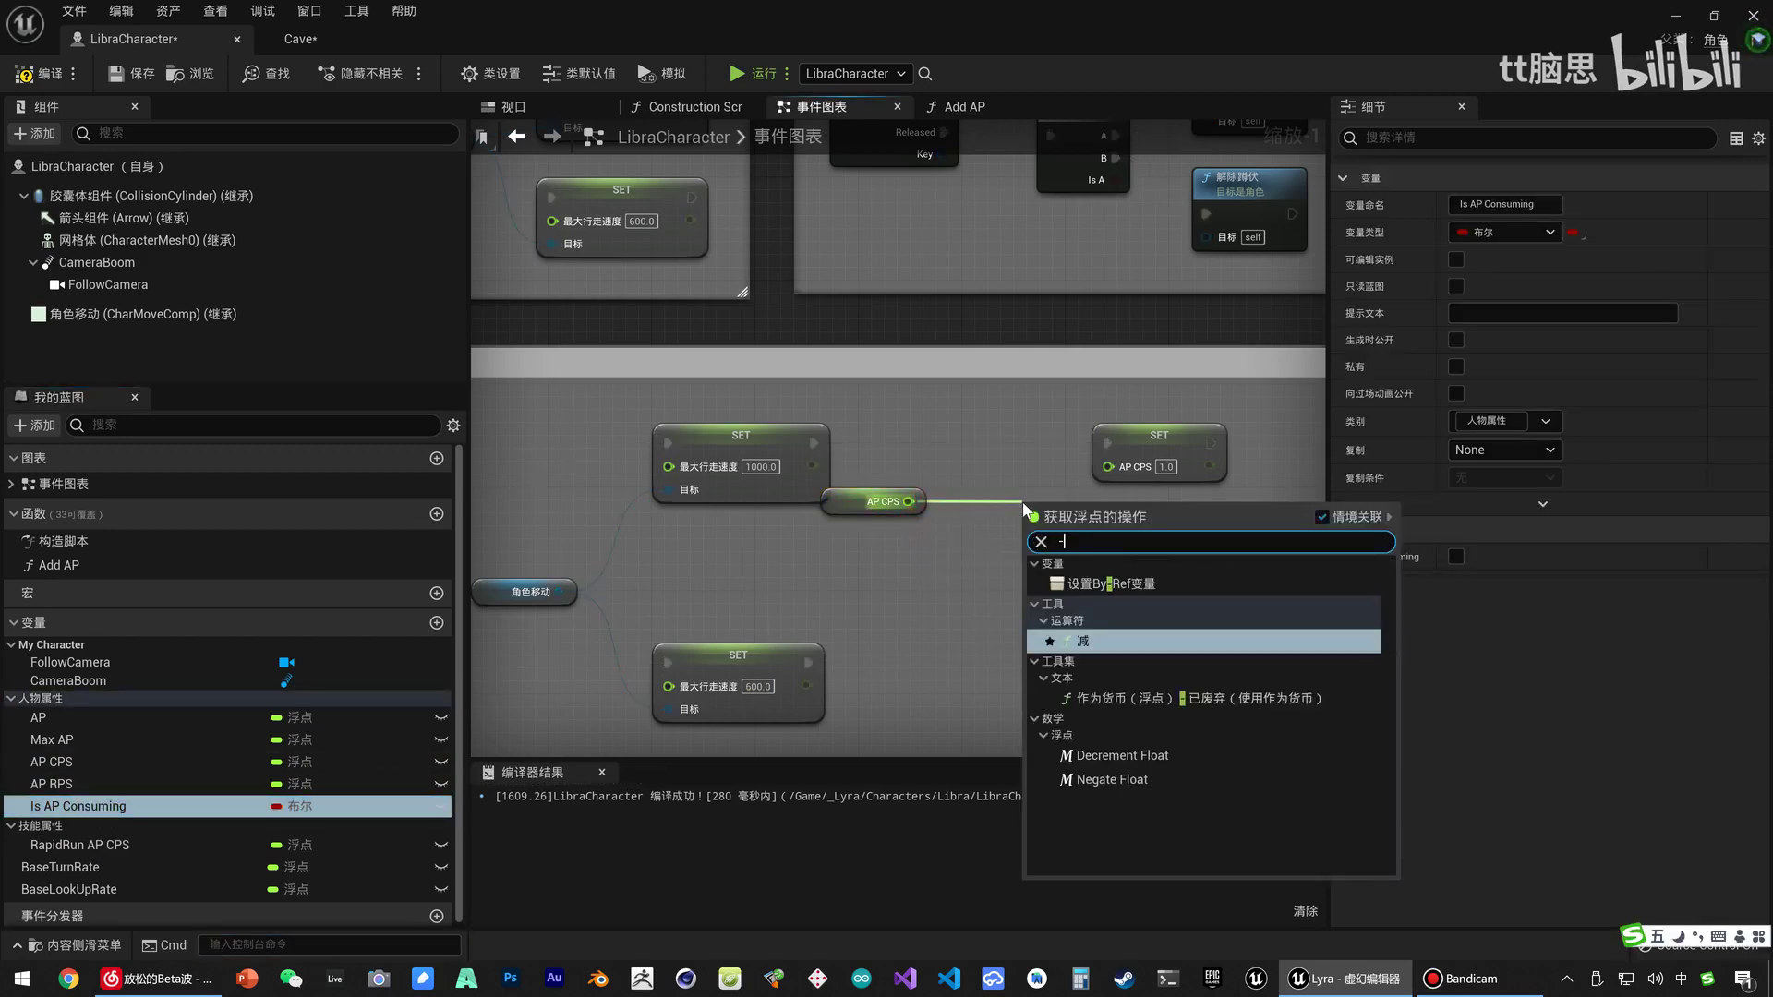
{"action": "key", "text": "BackSpace"}
{"action": "type", "text": "-"}
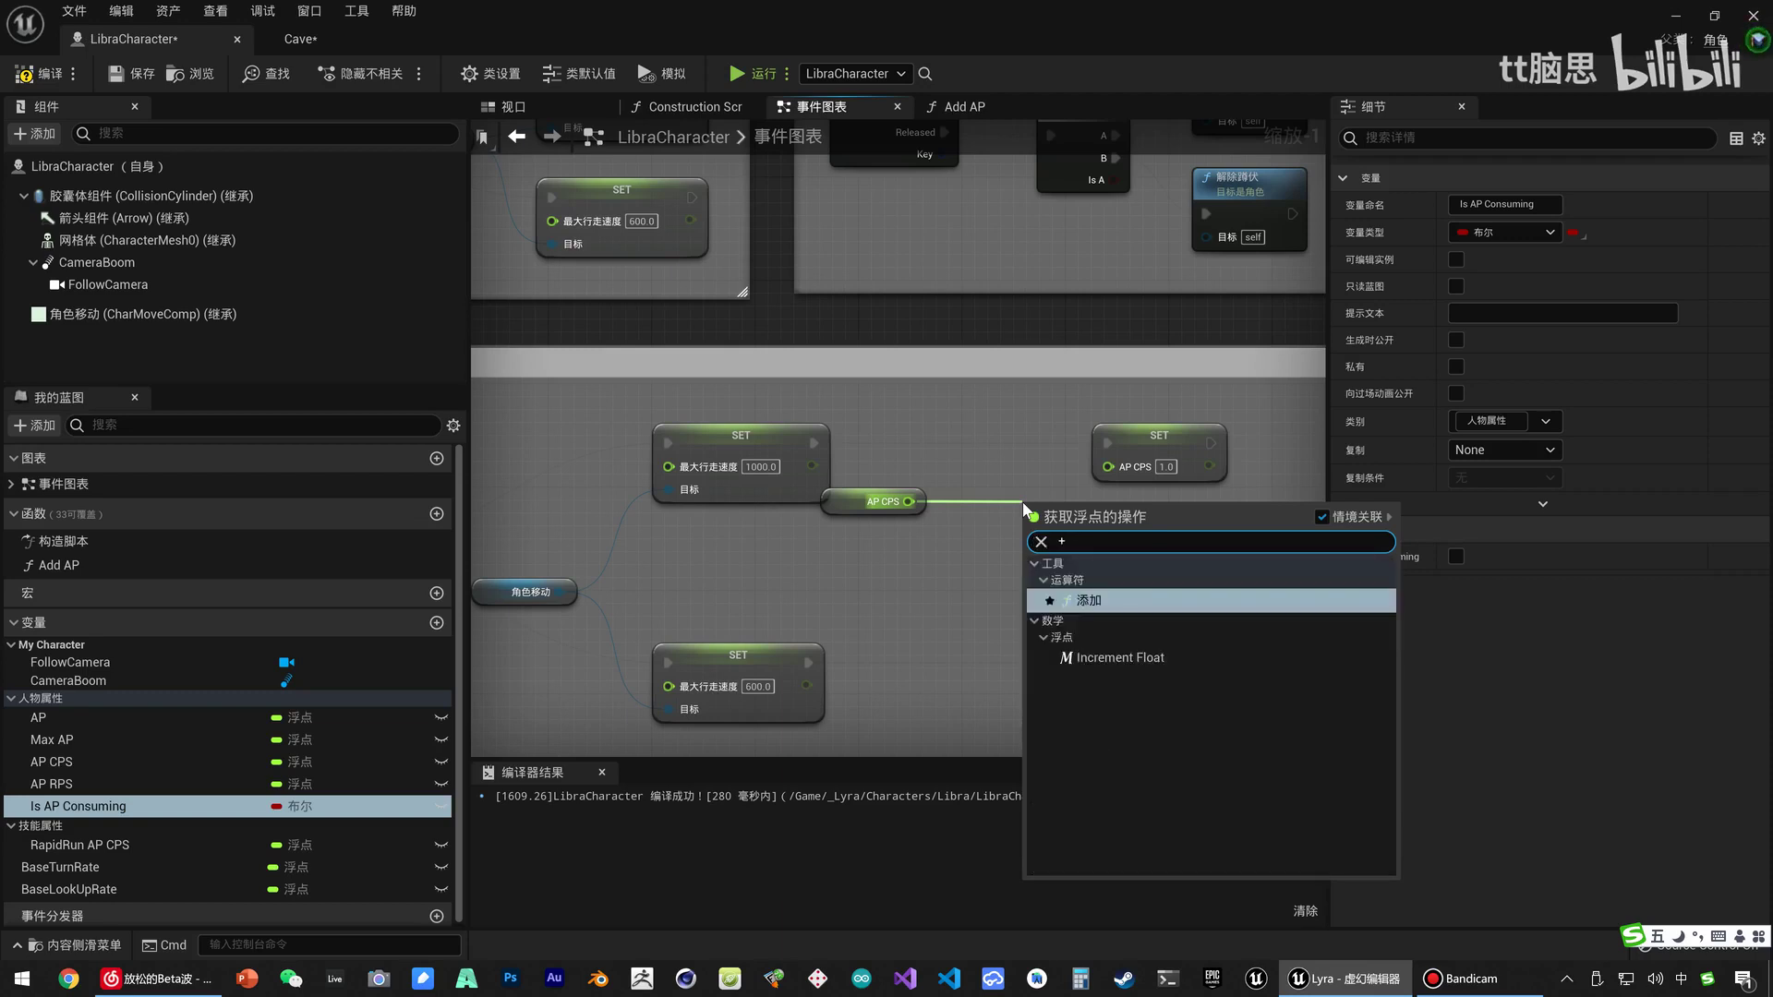
{"action": "key", "text": "Return"}
{"action": "left_click_drag", "start_coordinate": [877, 502], "coordinate": [942, 502]}
{"action": "left_click_drag", "start_coordinate": [1073, 517], "coordinate": [1060, 517]}
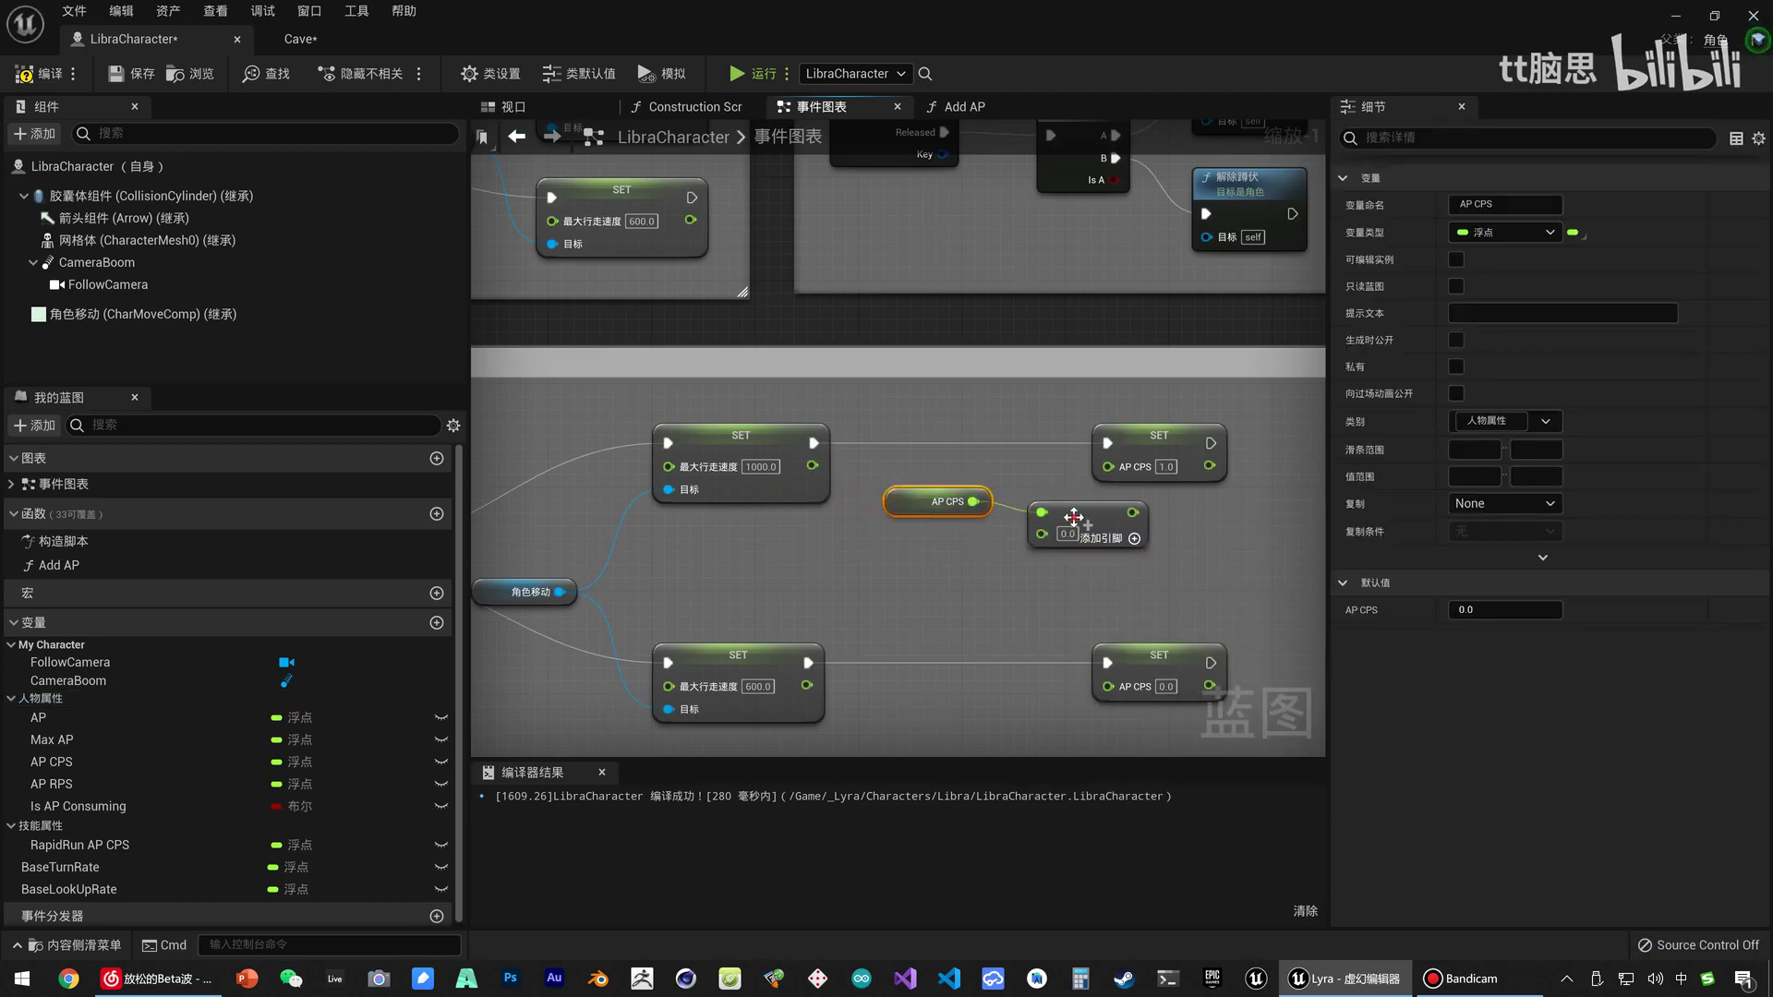
{"action": "key", "text": "Delete"}
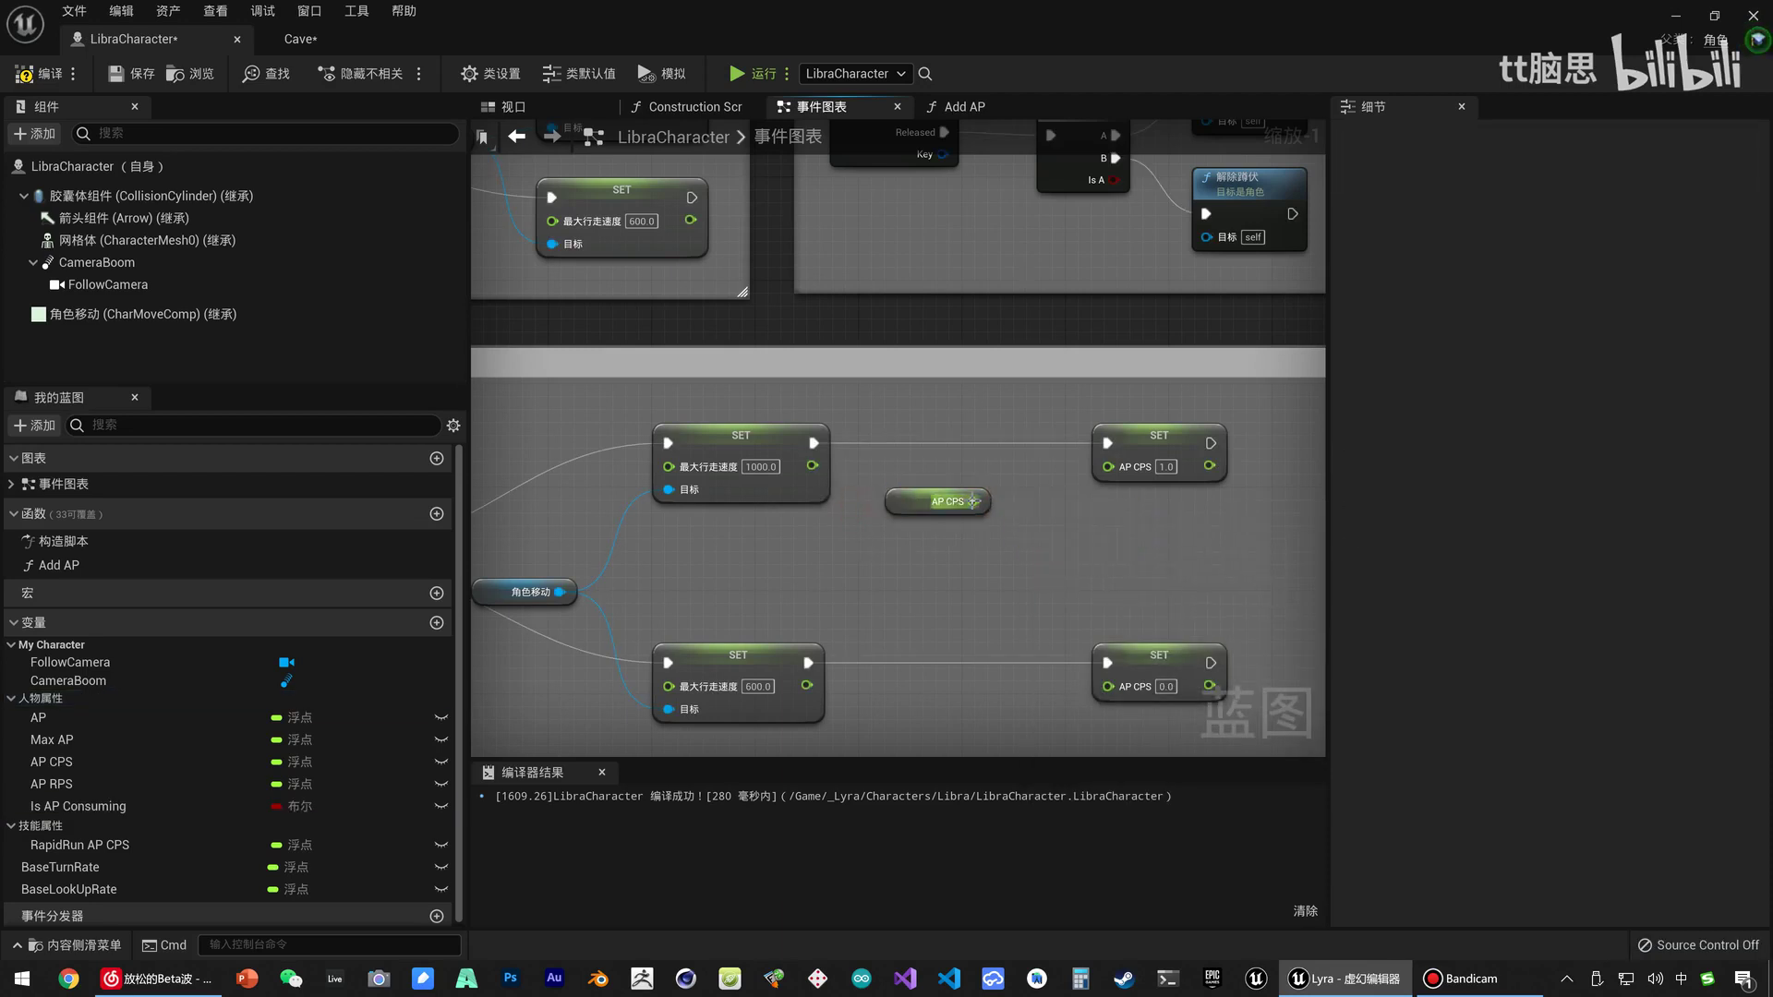
Build AP CPS minus RapidRun AP CPS and wire the result into the upper AP CPS SET.
{"action": "left_click_drag", "start_coordinate": [973, 502], "coordinate": [1035, 512]}
{"action": "type", "text": "-"}
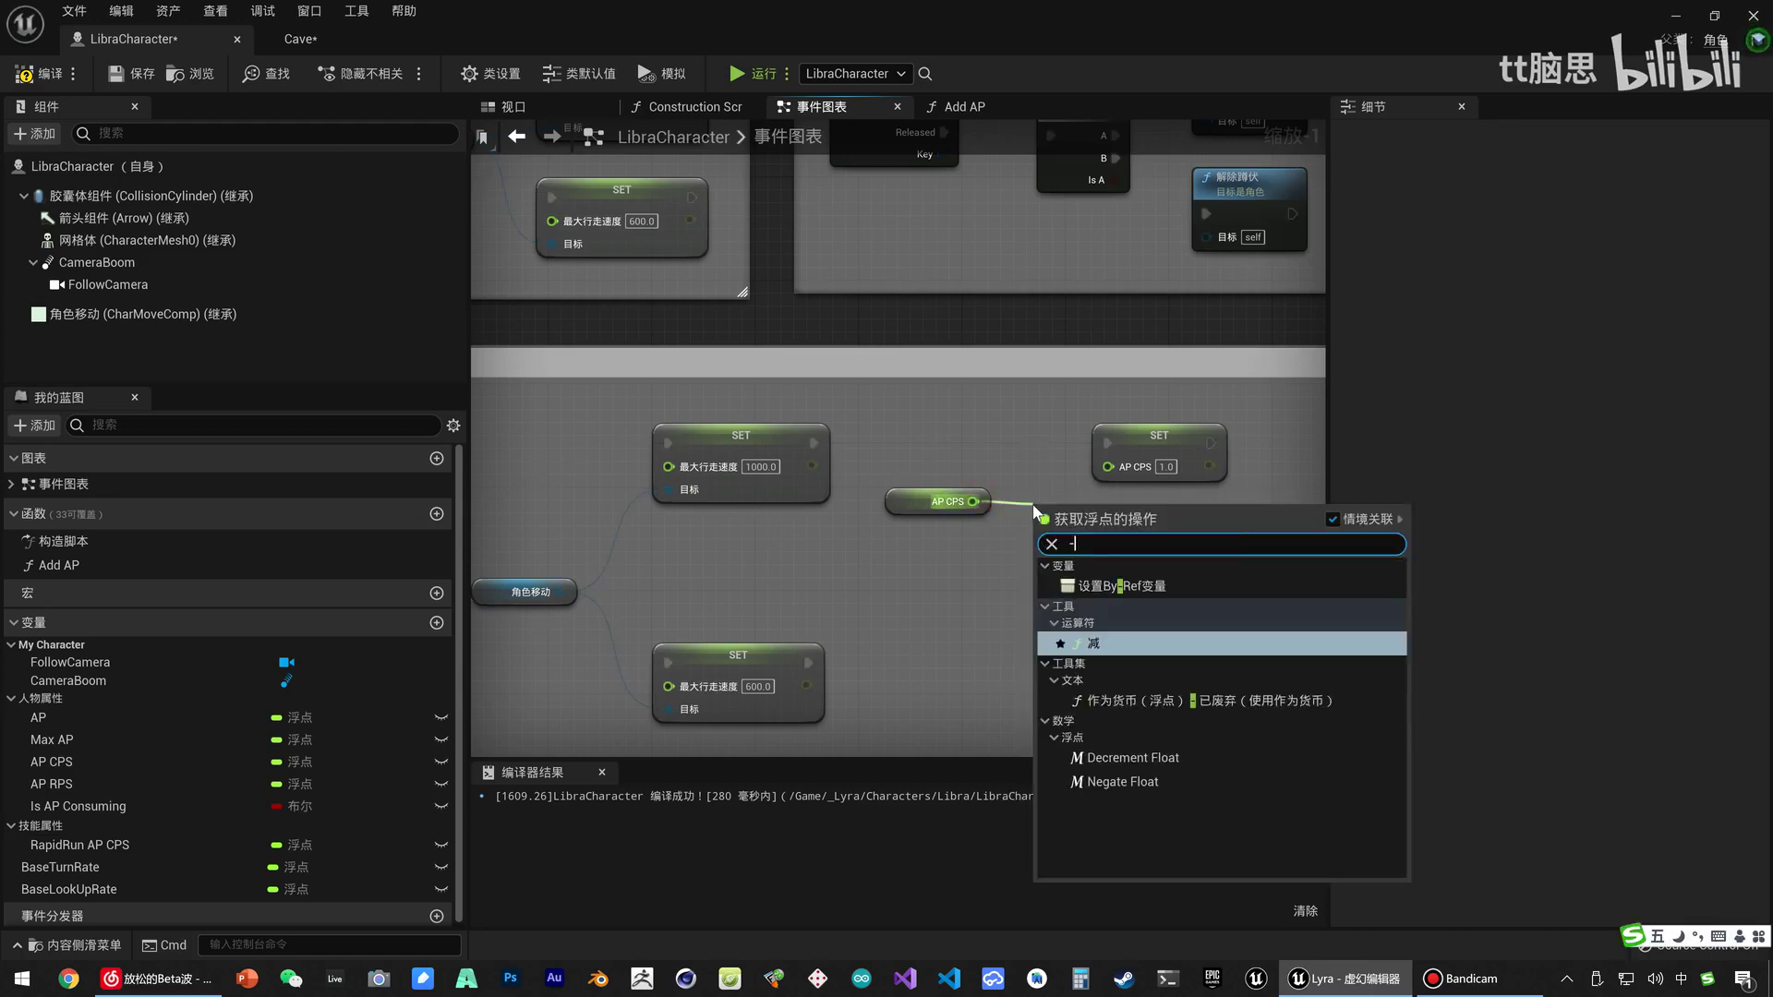
{"action": "key", "text": "Return"}
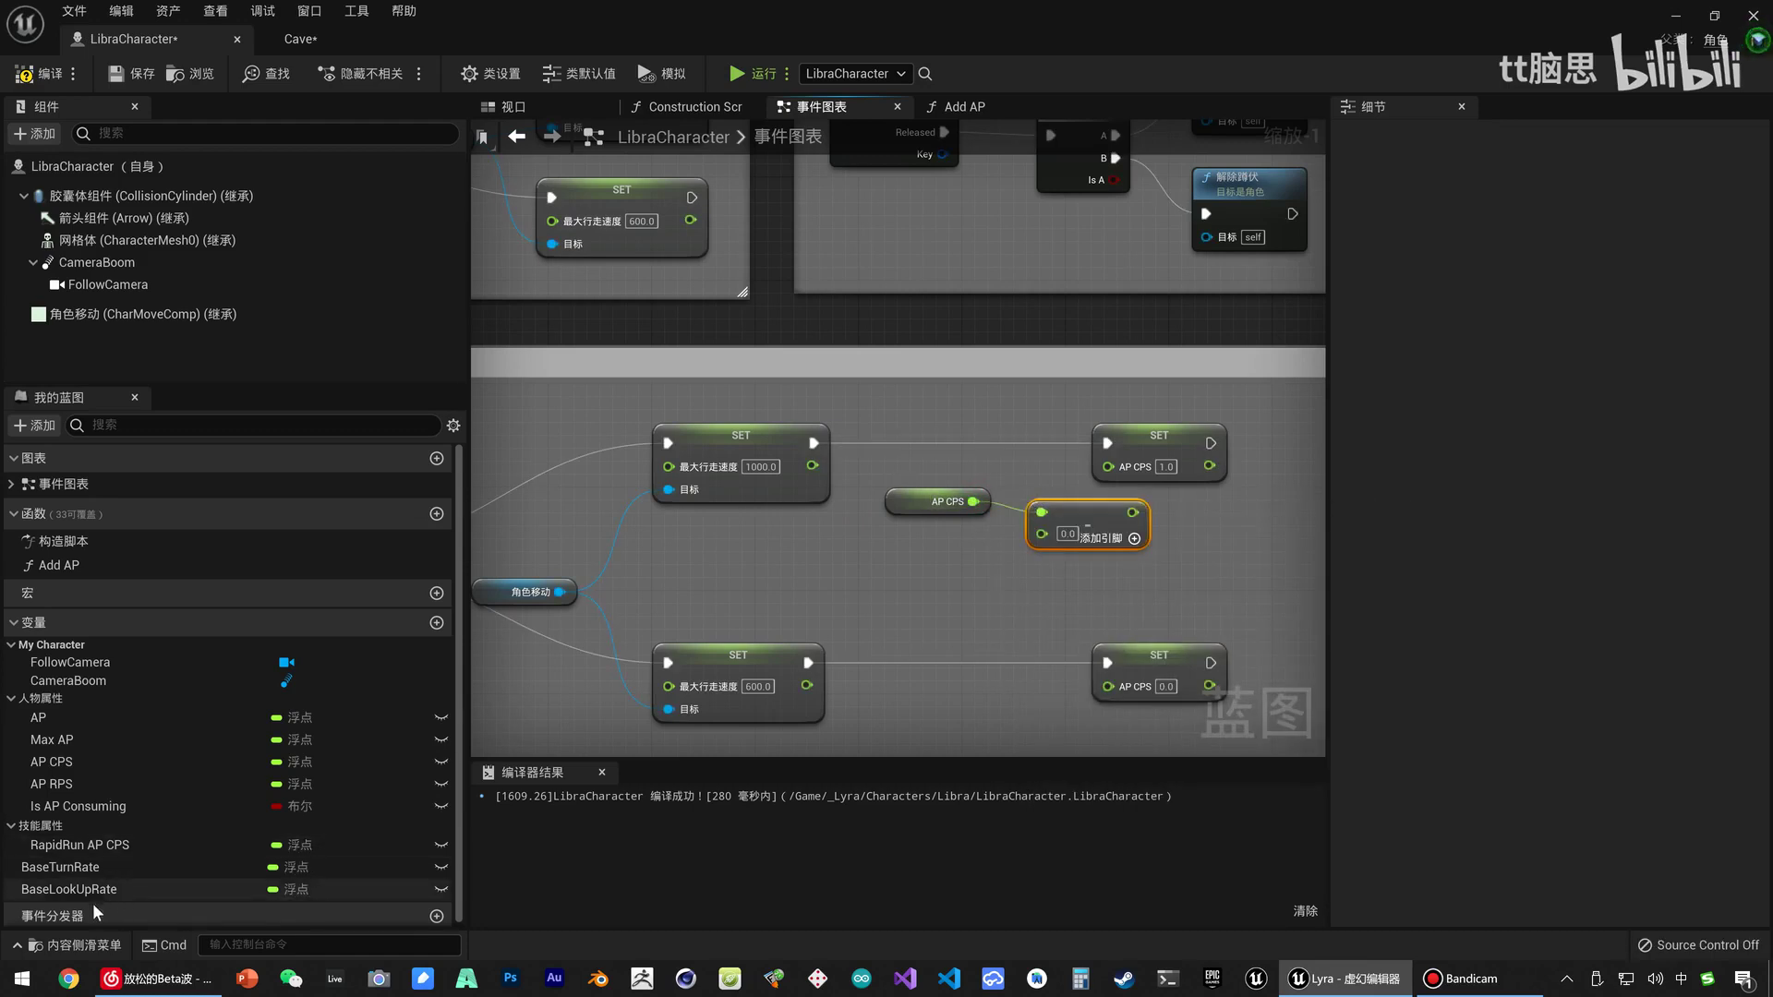
{"action": "left_click_drag", "start_coordinate": [86, 851], "coordinate": [1041, 535]}
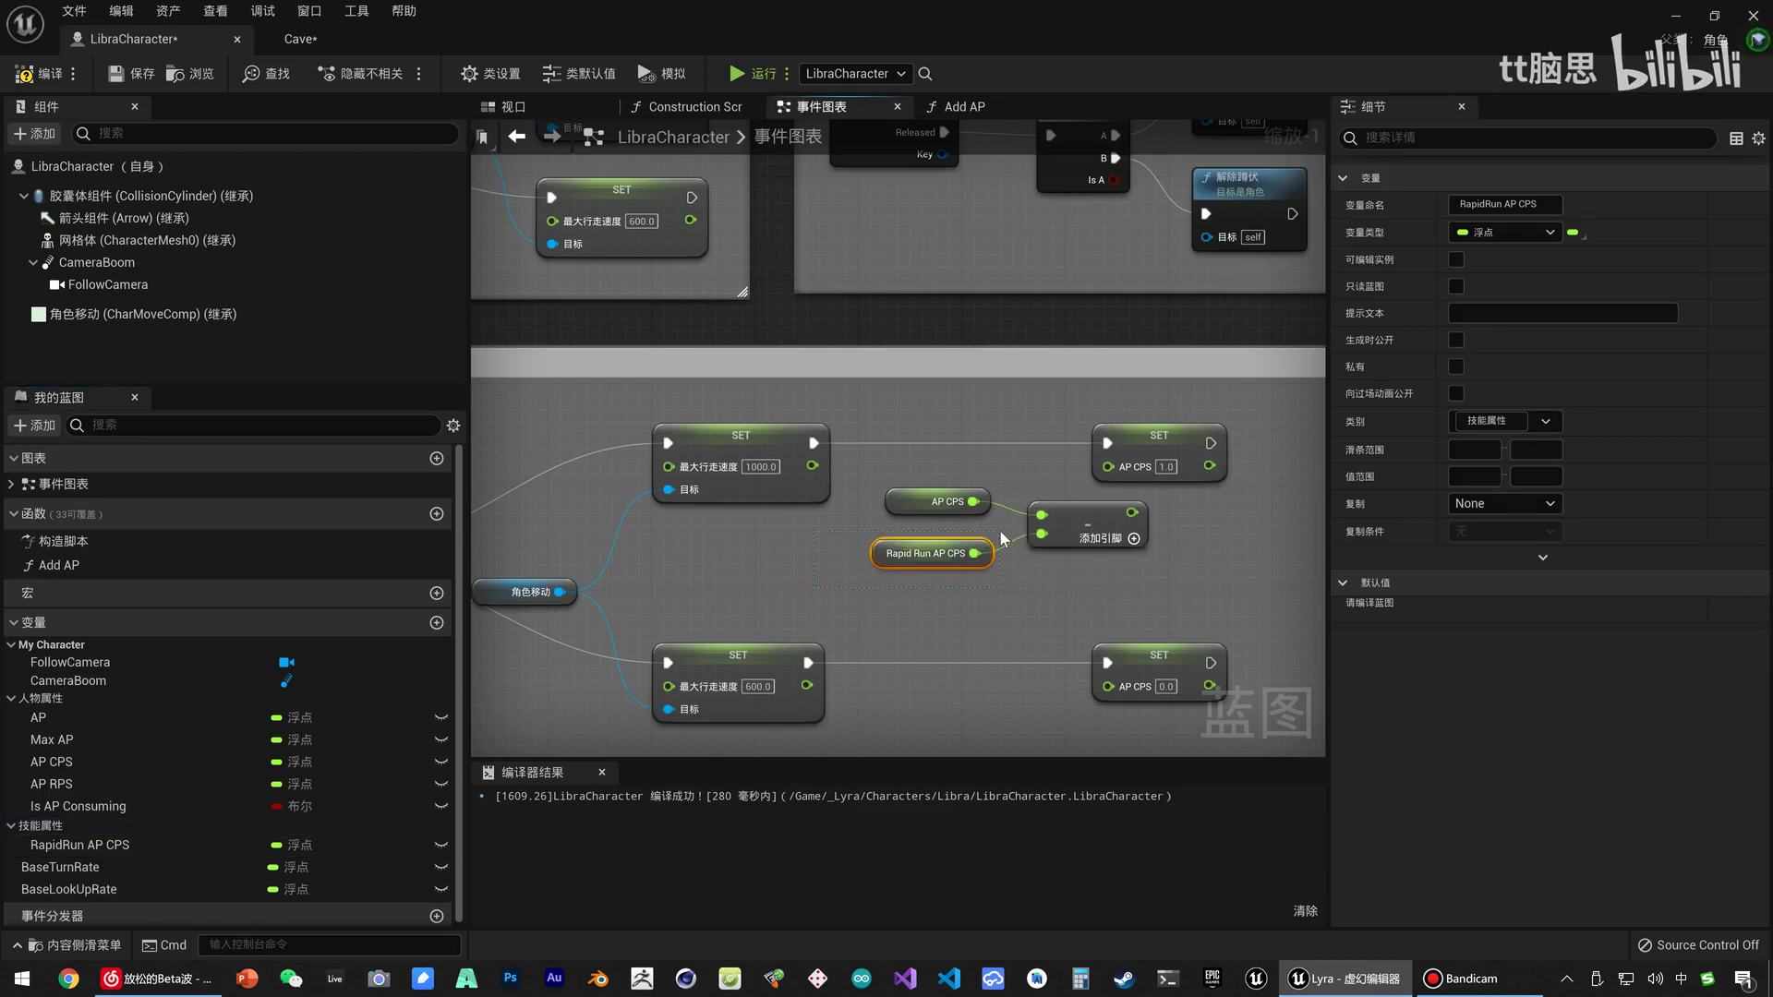
{"action": "left_click_drag", "start_coordinate": [1145, 436], "coordinate": [1222, 436]}
{"action": "left_click_drag", "start_coordinate": [1131, 511], "coordinate": [1196, 473]}
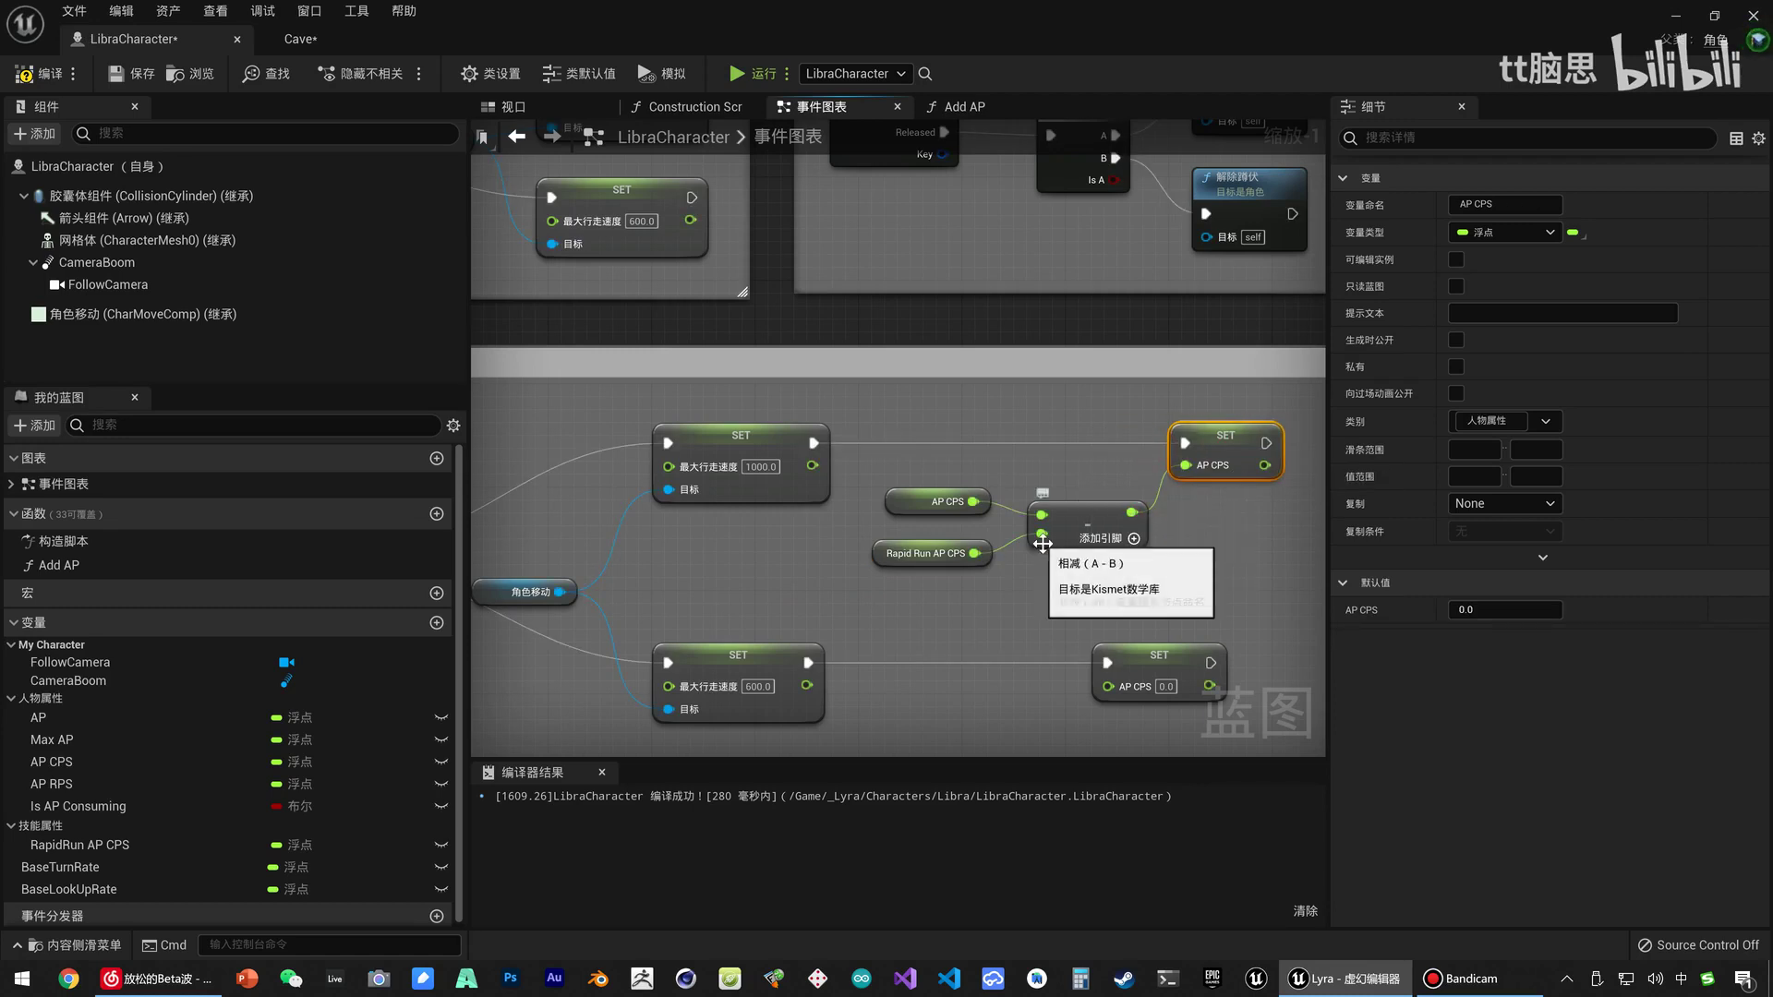
{"action": "left_click", "coordinate": [1062, 577]}
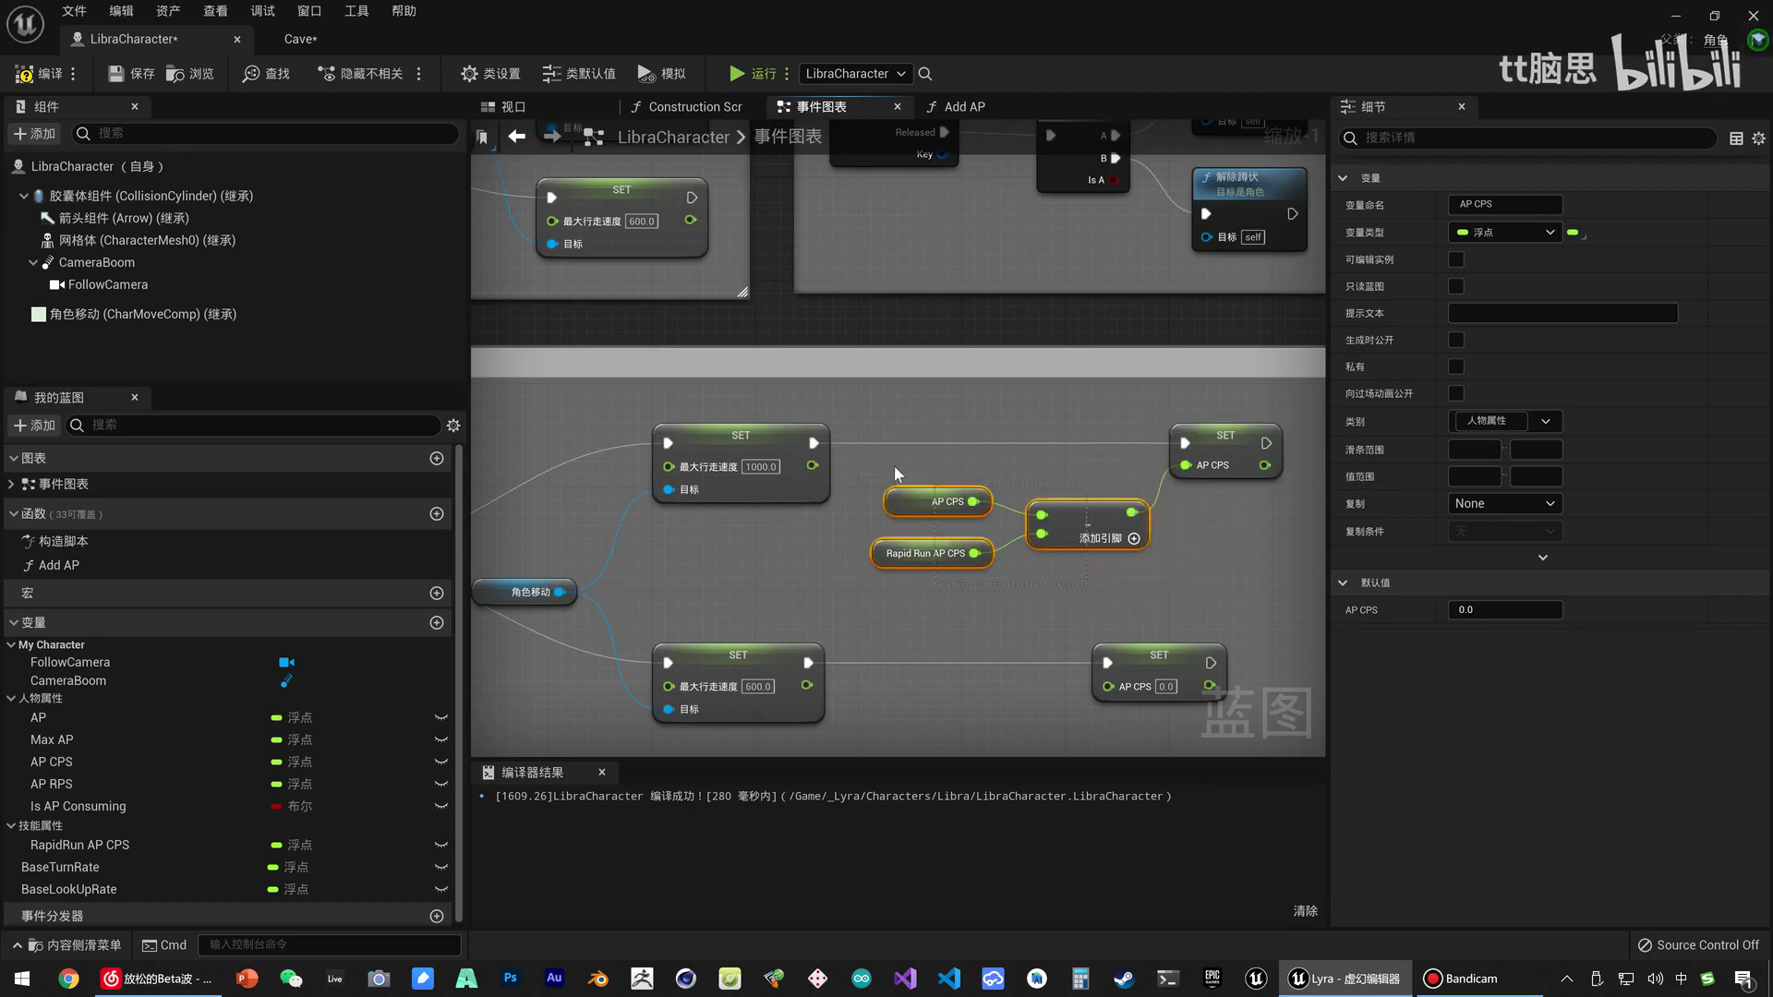
{"action": "left_click", "coordinate": [1077, 541]}
Replace the subtract with AP CPS + RapidRun AP CPS feeding the upper AP CPS SET.
{"action": "key", "text": "Delete"}
{"action": "left_click_drag", "start_coordinate": [974, 501], "coordinate": [1027, 505]}
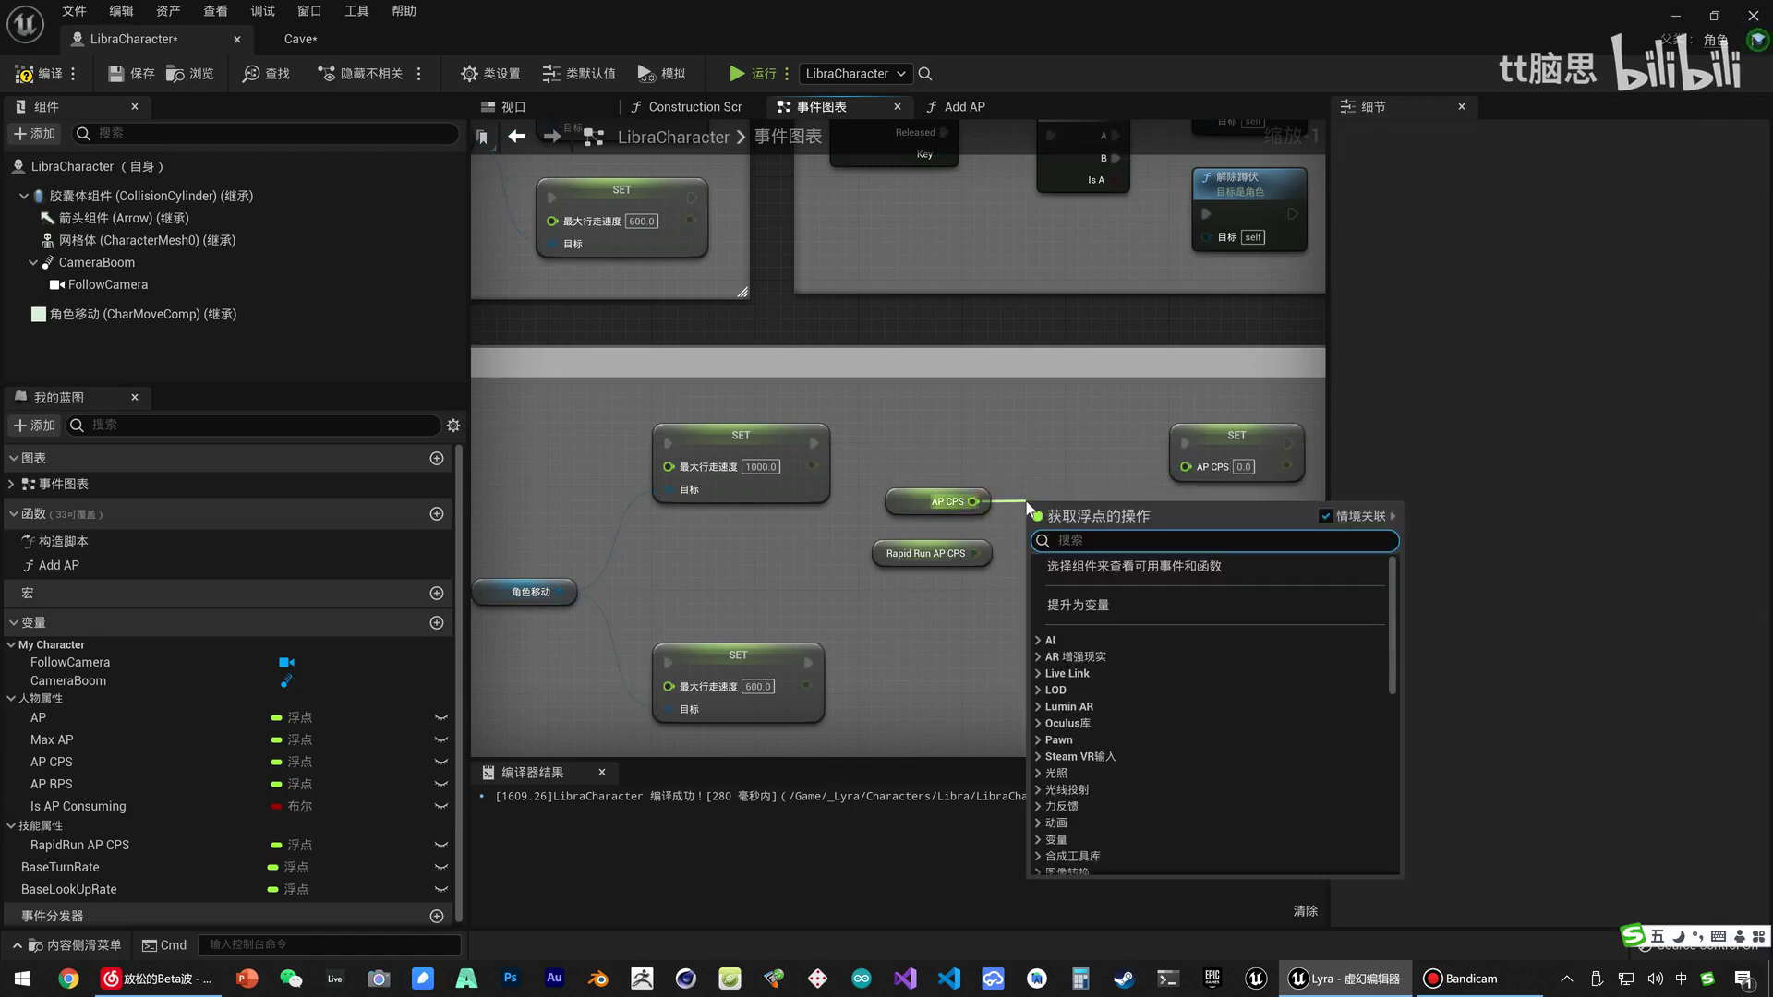
{"action": "type", "text": "+"}
{"action": "key", "text": "Return"}
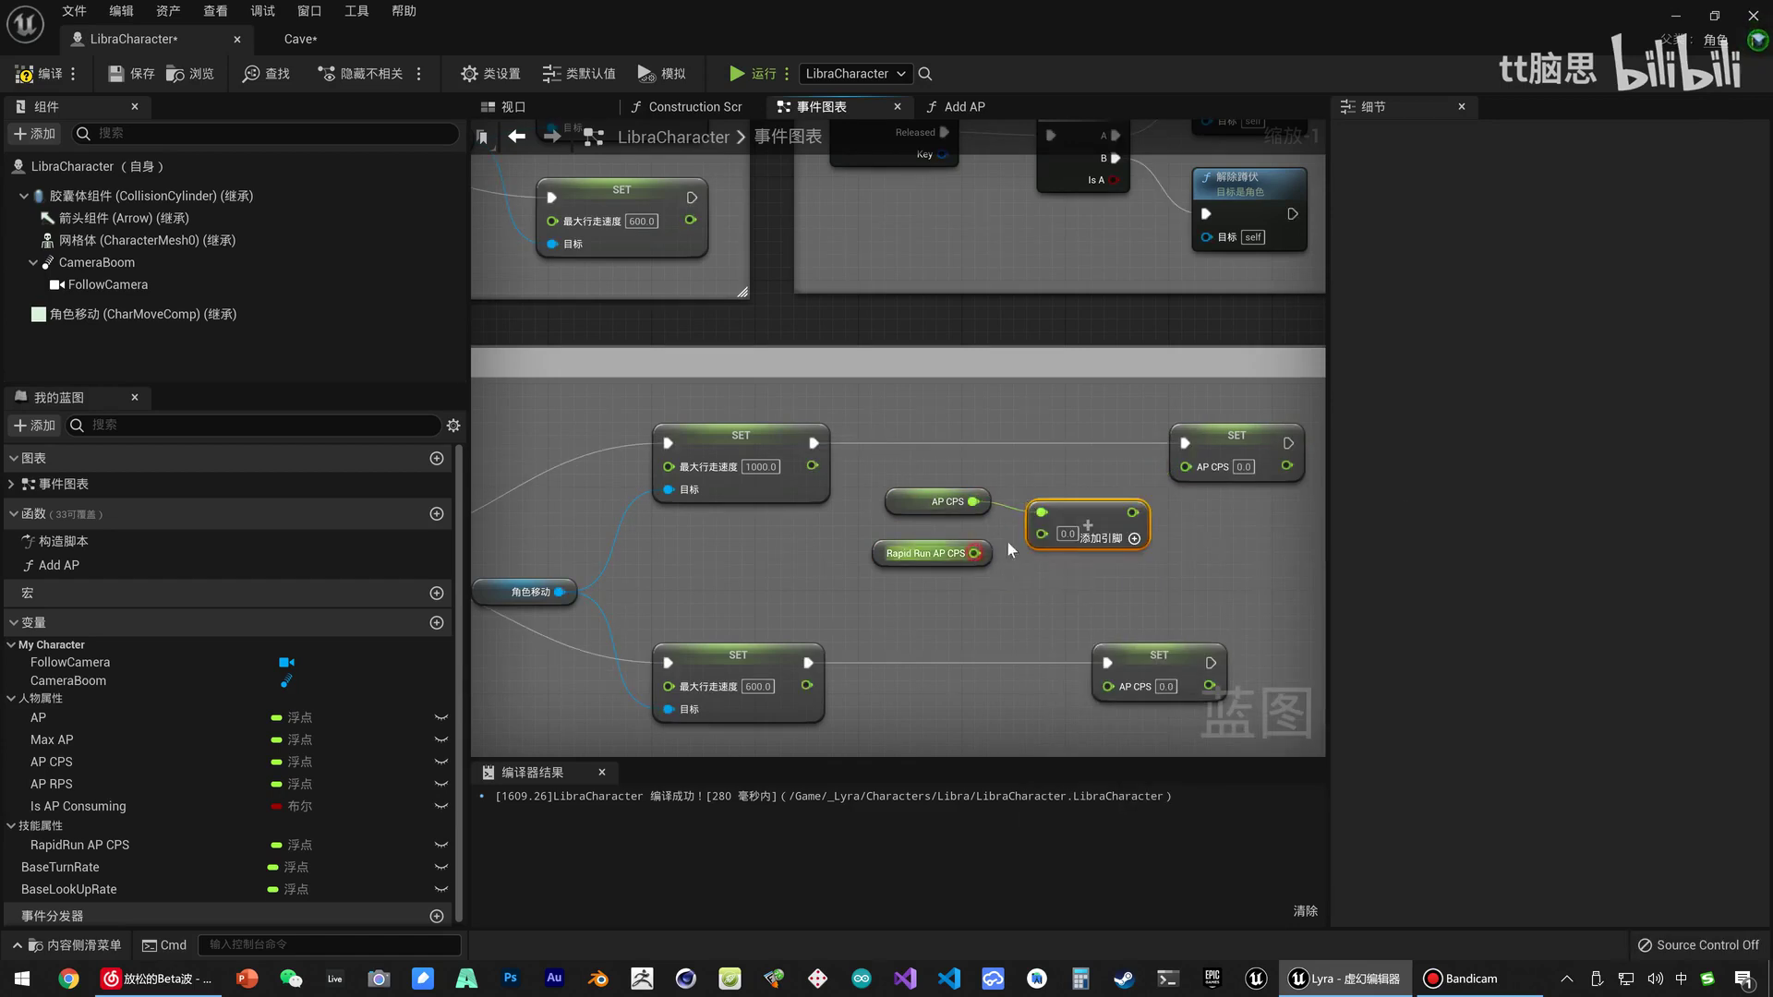
{"action": "left_click_drag", "start_coordinate": [974, 553], "coordinate": [1185, 472]}
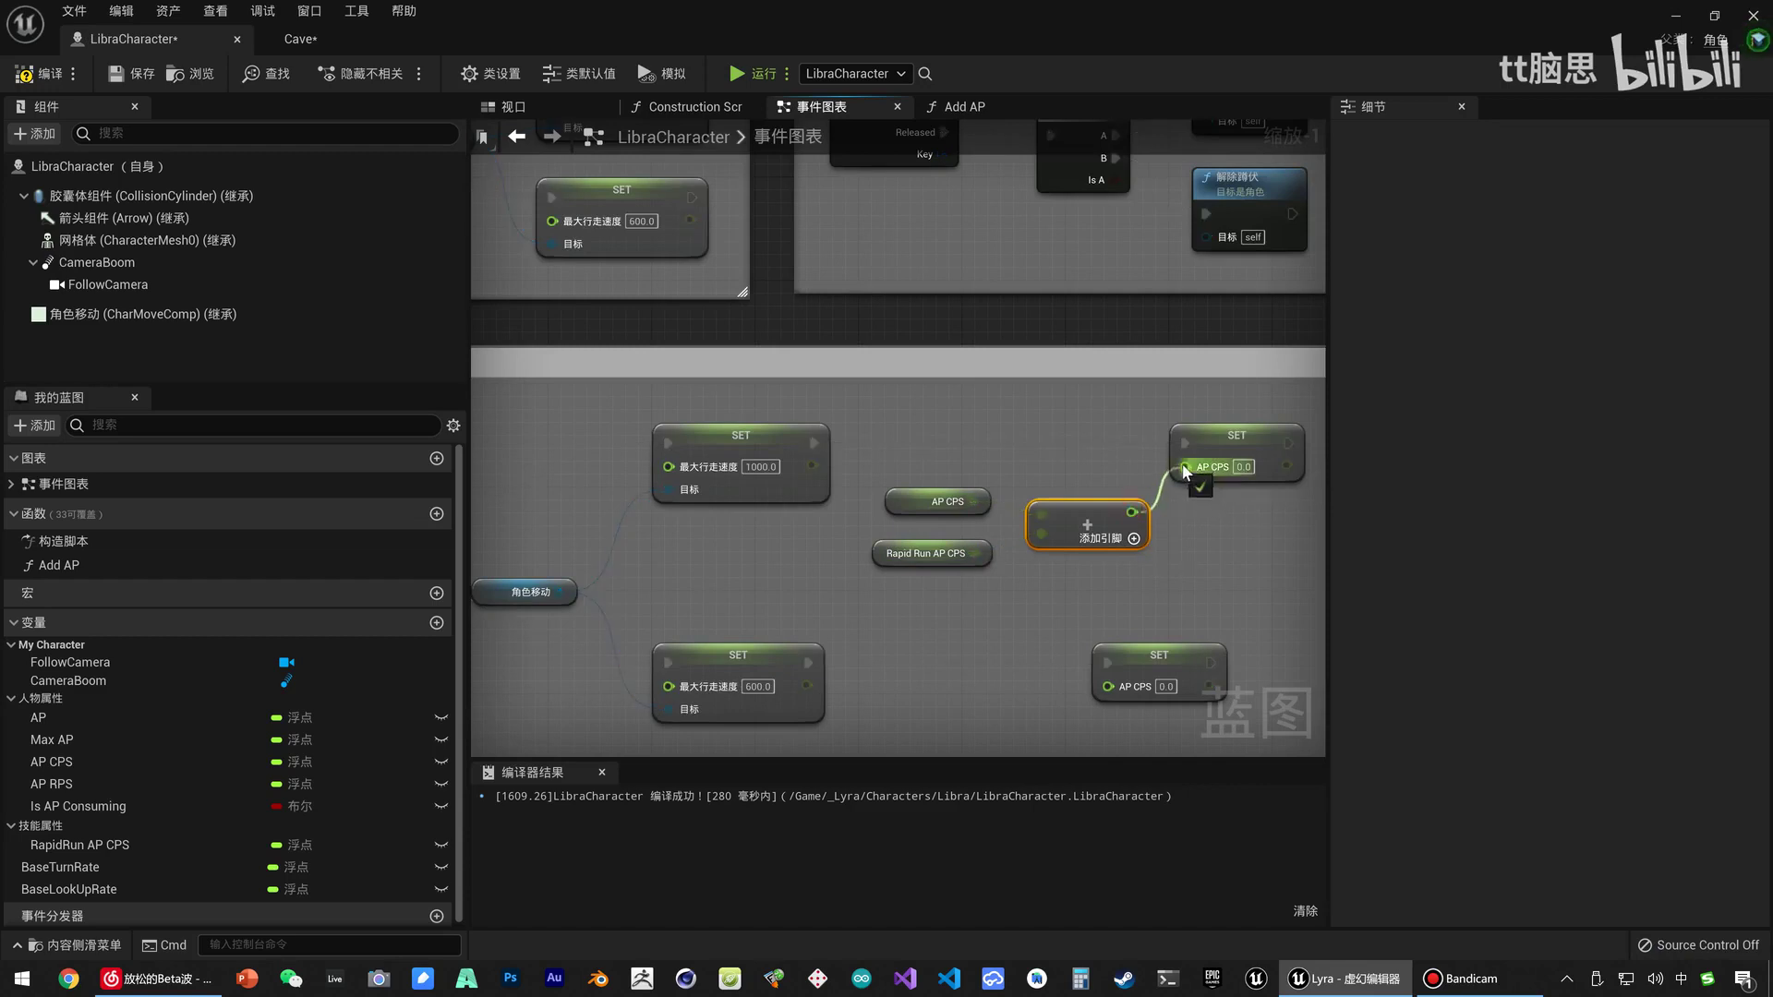
{"action": "left_click_drag", "start_coordinate": [1115, 583], "coordinate": [945, 490]}
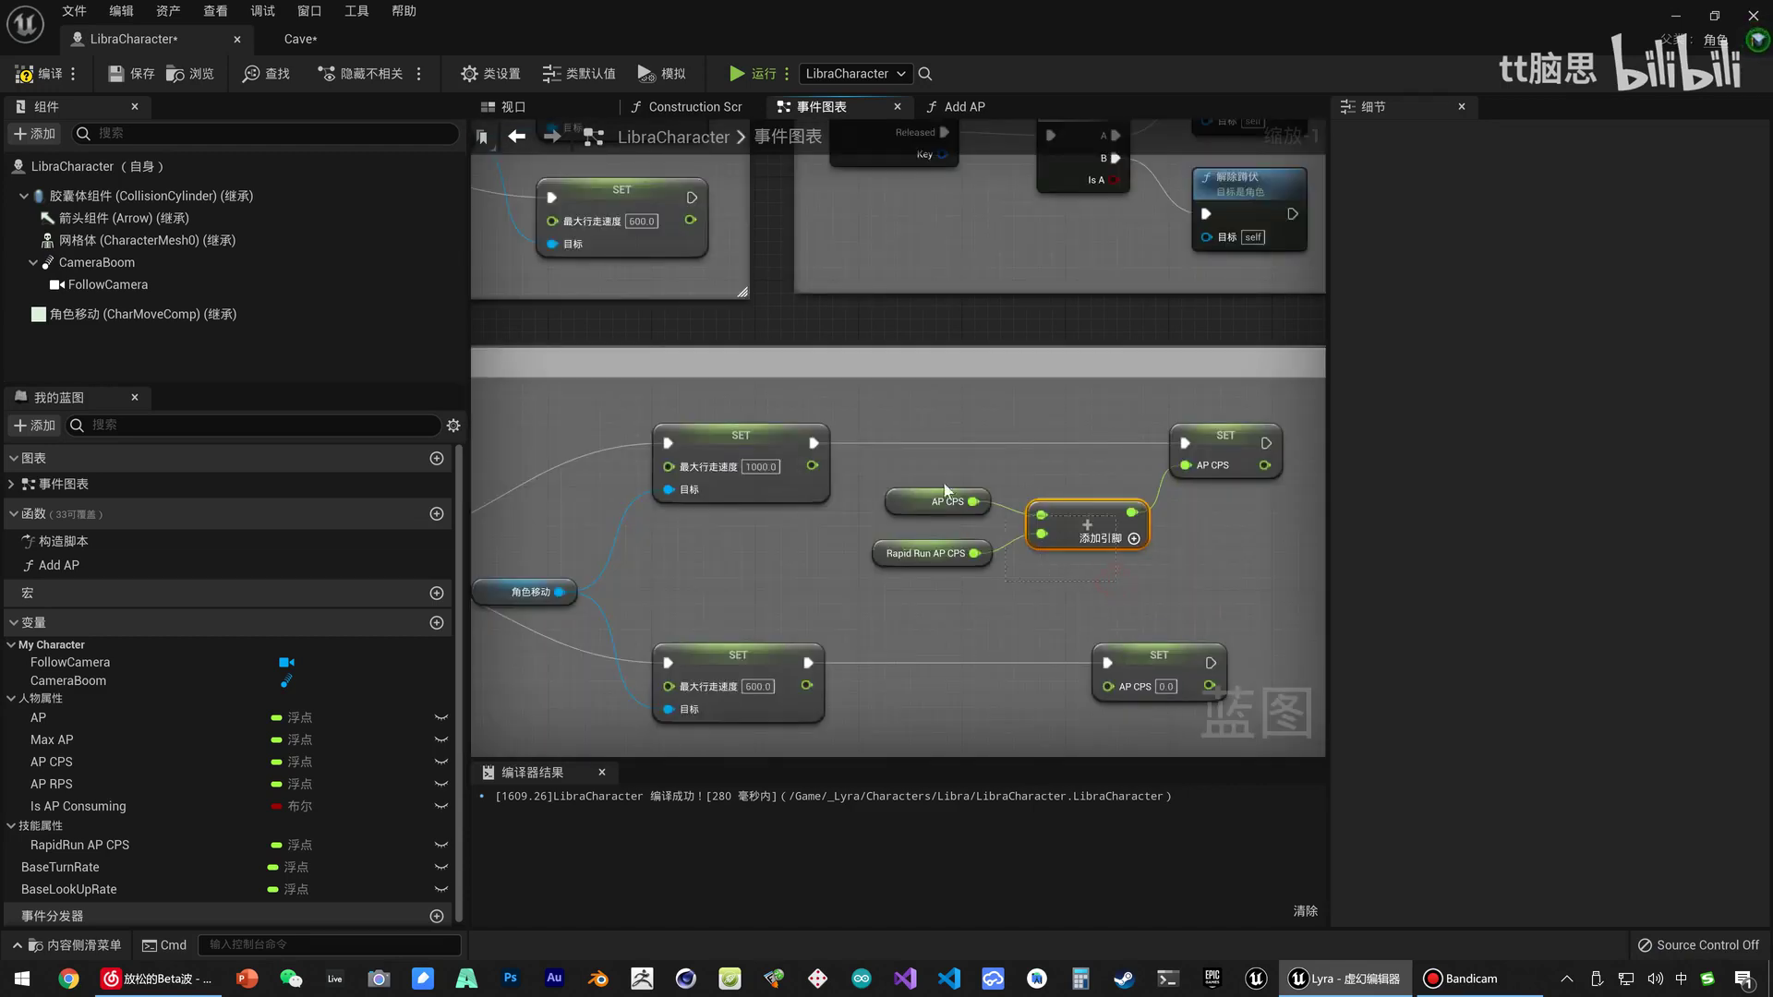
Wire AP CPS − RapidRun AP CPS into the lower AP CPS SET.
{"action": "right_click_drag", "start_coordinate": [1145, 554], "coordinate": [1131, 454]}
{"action": "left_click", "coordinate": [1193, 562]}
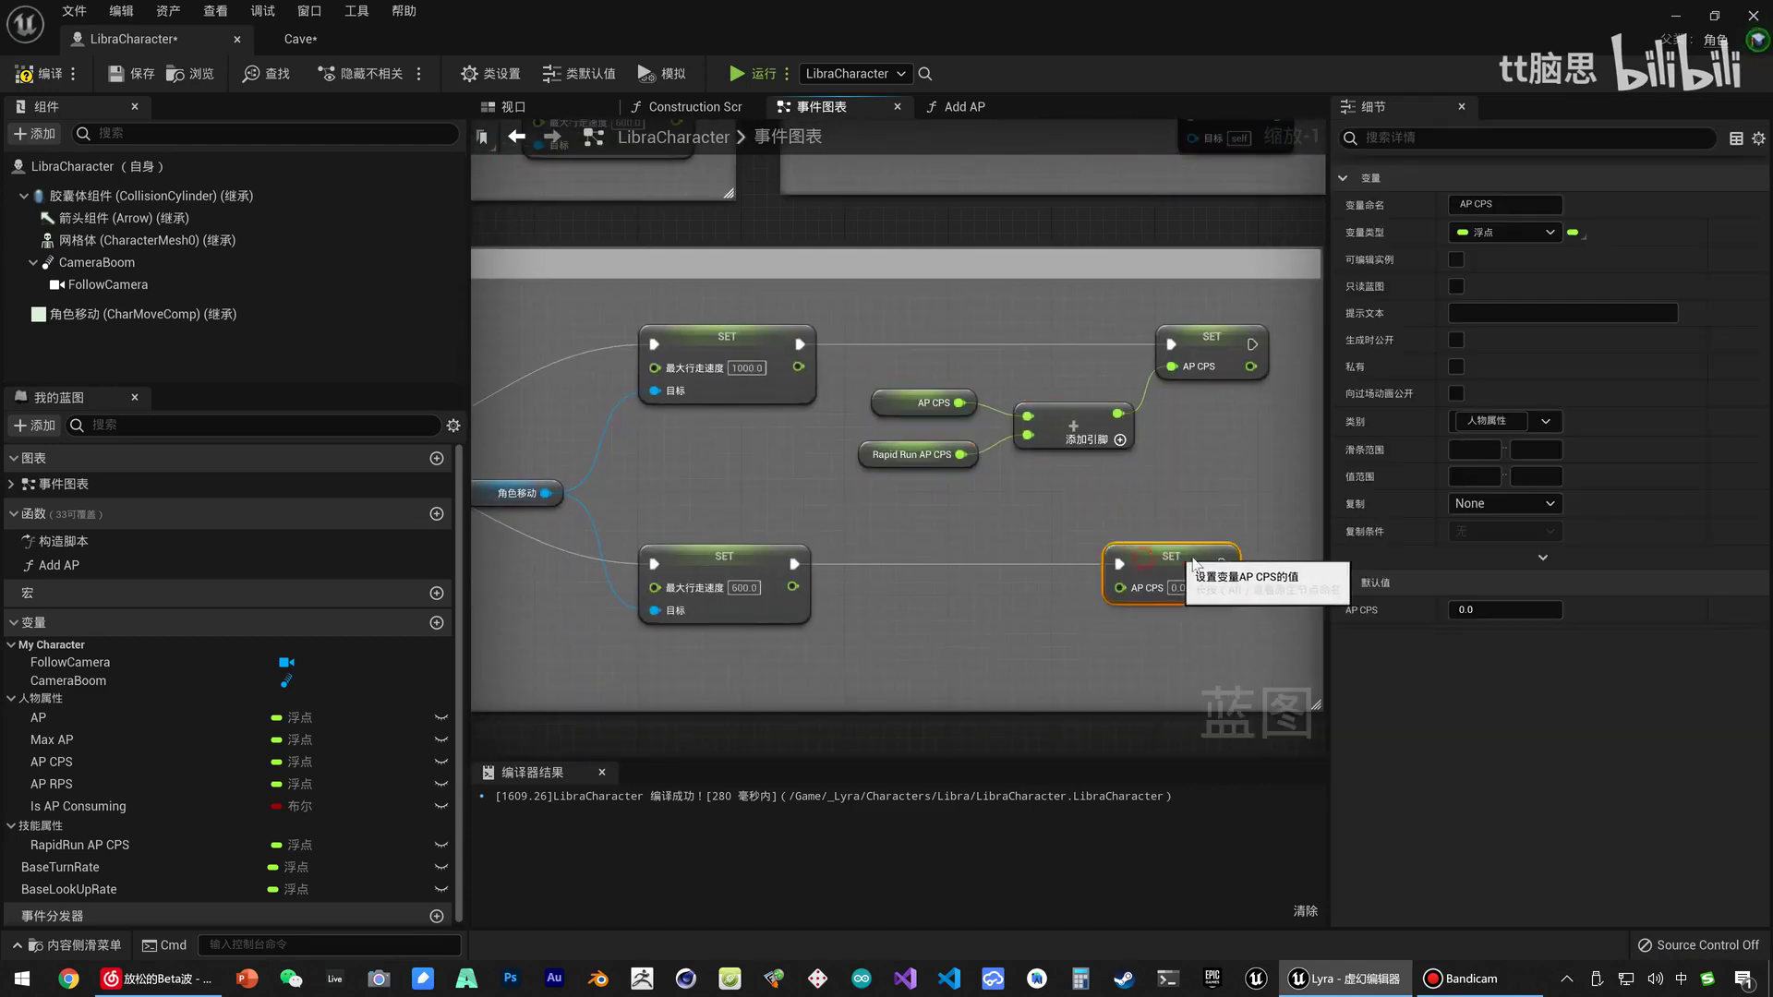
{"action": "left_click_drag", "start_coordinate": [1193, 561], "coordinate": [1257, 562]}
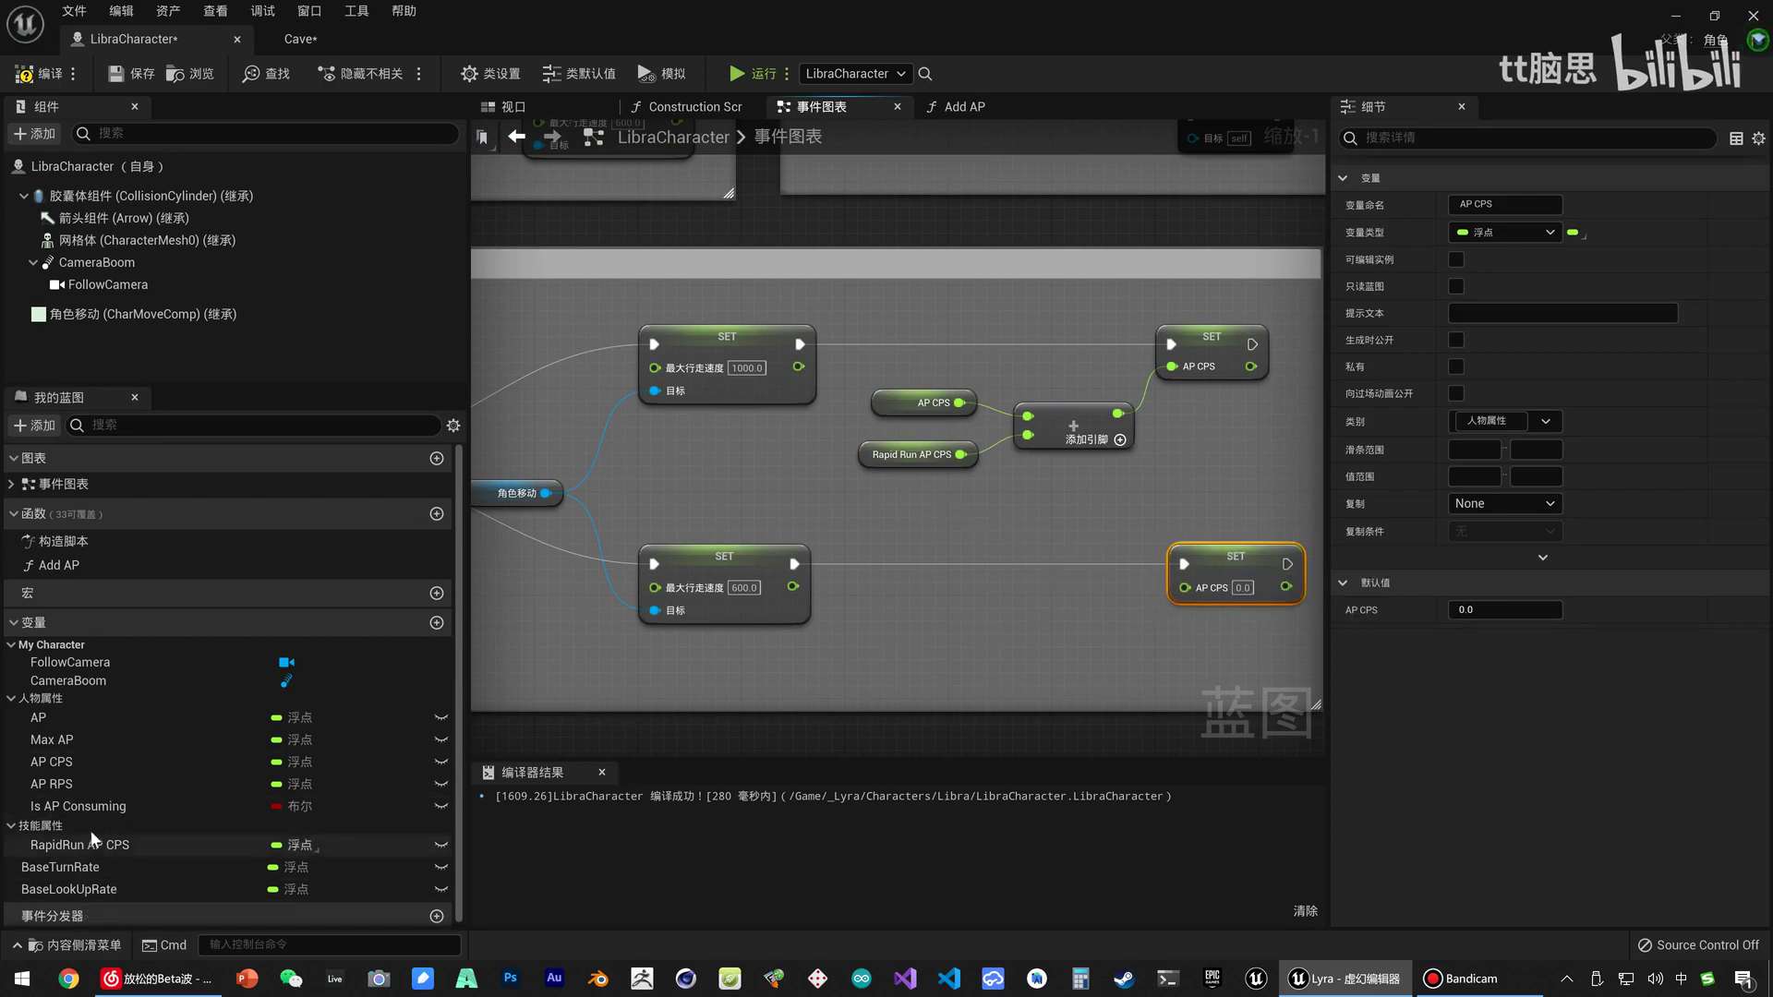
{"action": "mouse_move", "coordinate": [78, 762]}
{"action": "left_mouse_down"}
{"action": "mouse_move", "coordinate": [912, 606]}
{"action": "mouse_move", "coordinate": [1049, 624]}
{"action": "left_mouse_up"}
{"action": "left_click", "coordinate": [969, 641]}
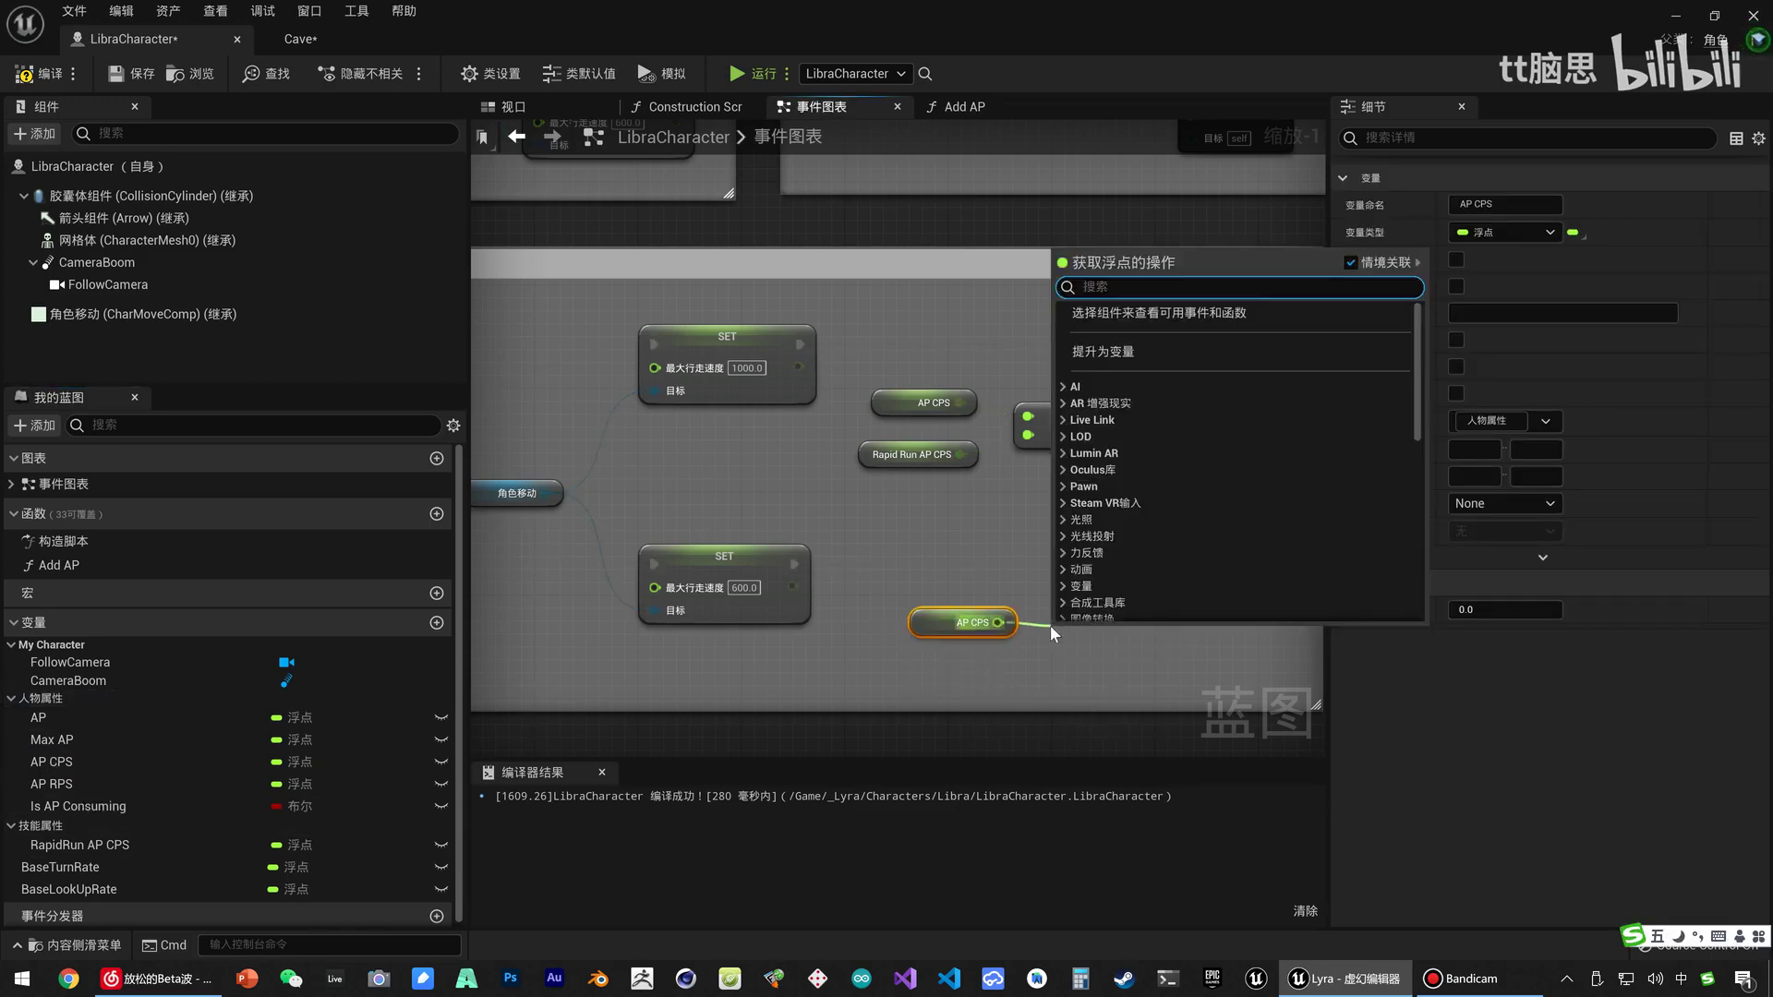
{"action": "type", "text": "-"}
{"action": "key", "text": "Return"}
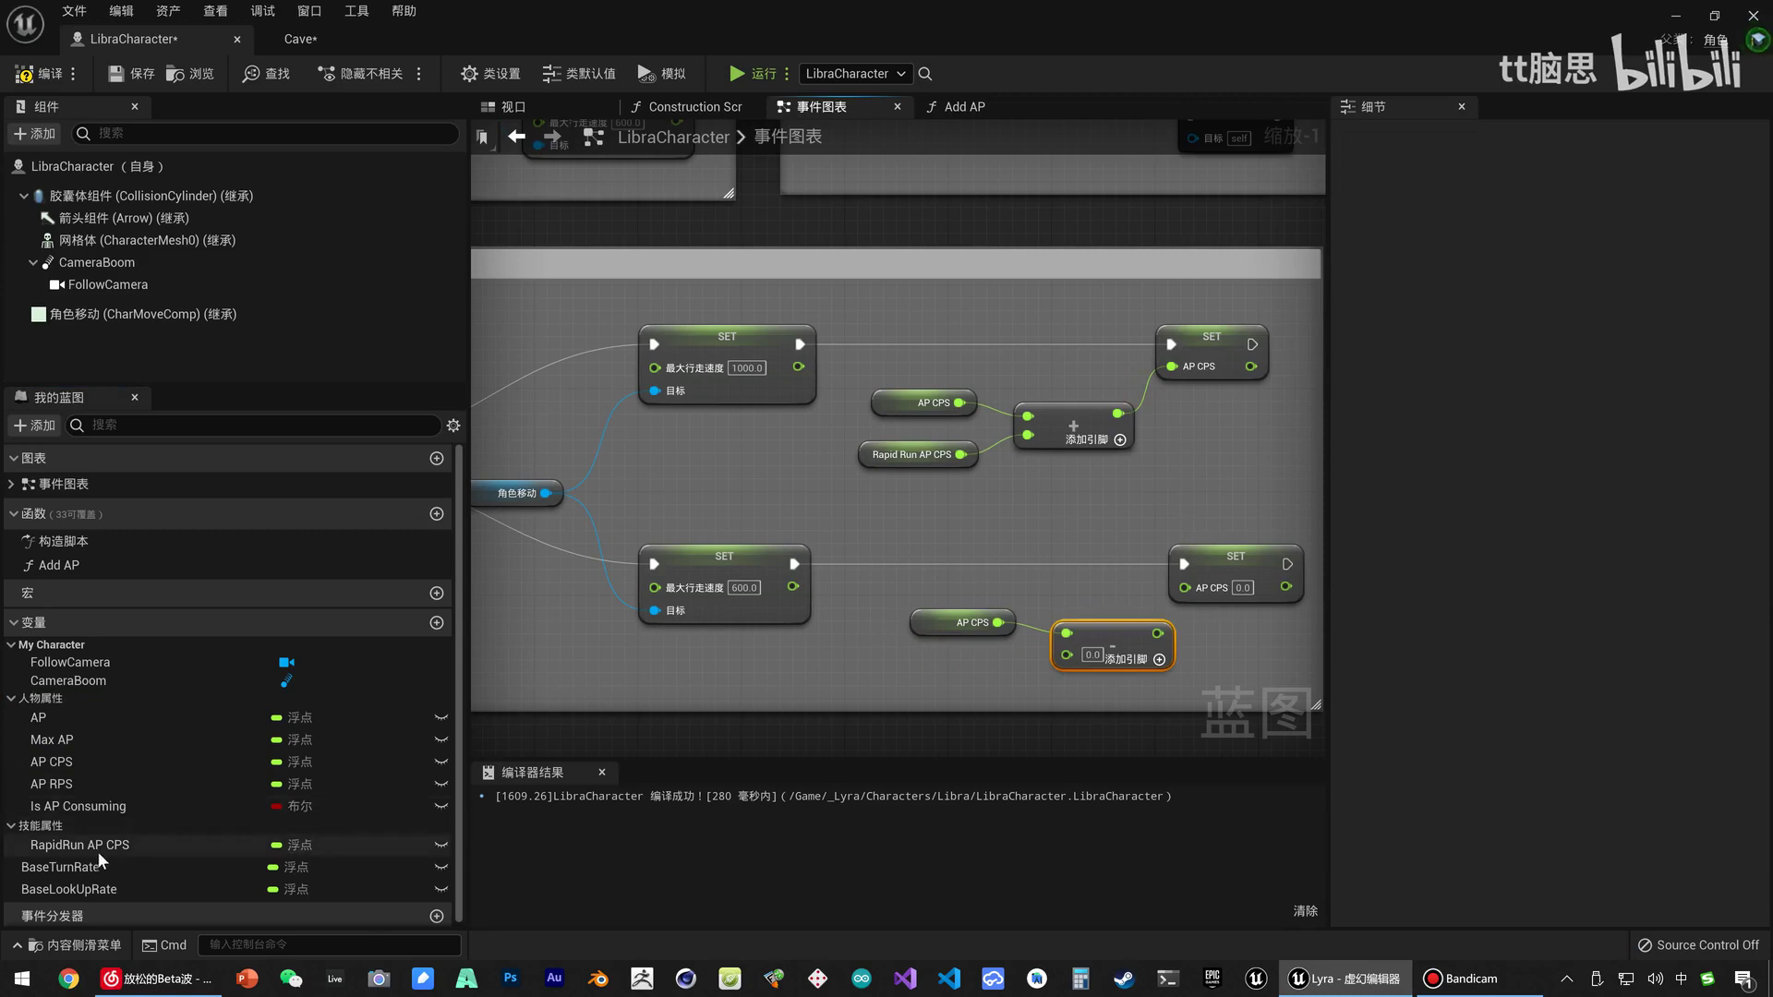
{"action": "left_click_drag", "start_coordinate": [78, 844], "coordinate": [1049, 657]}
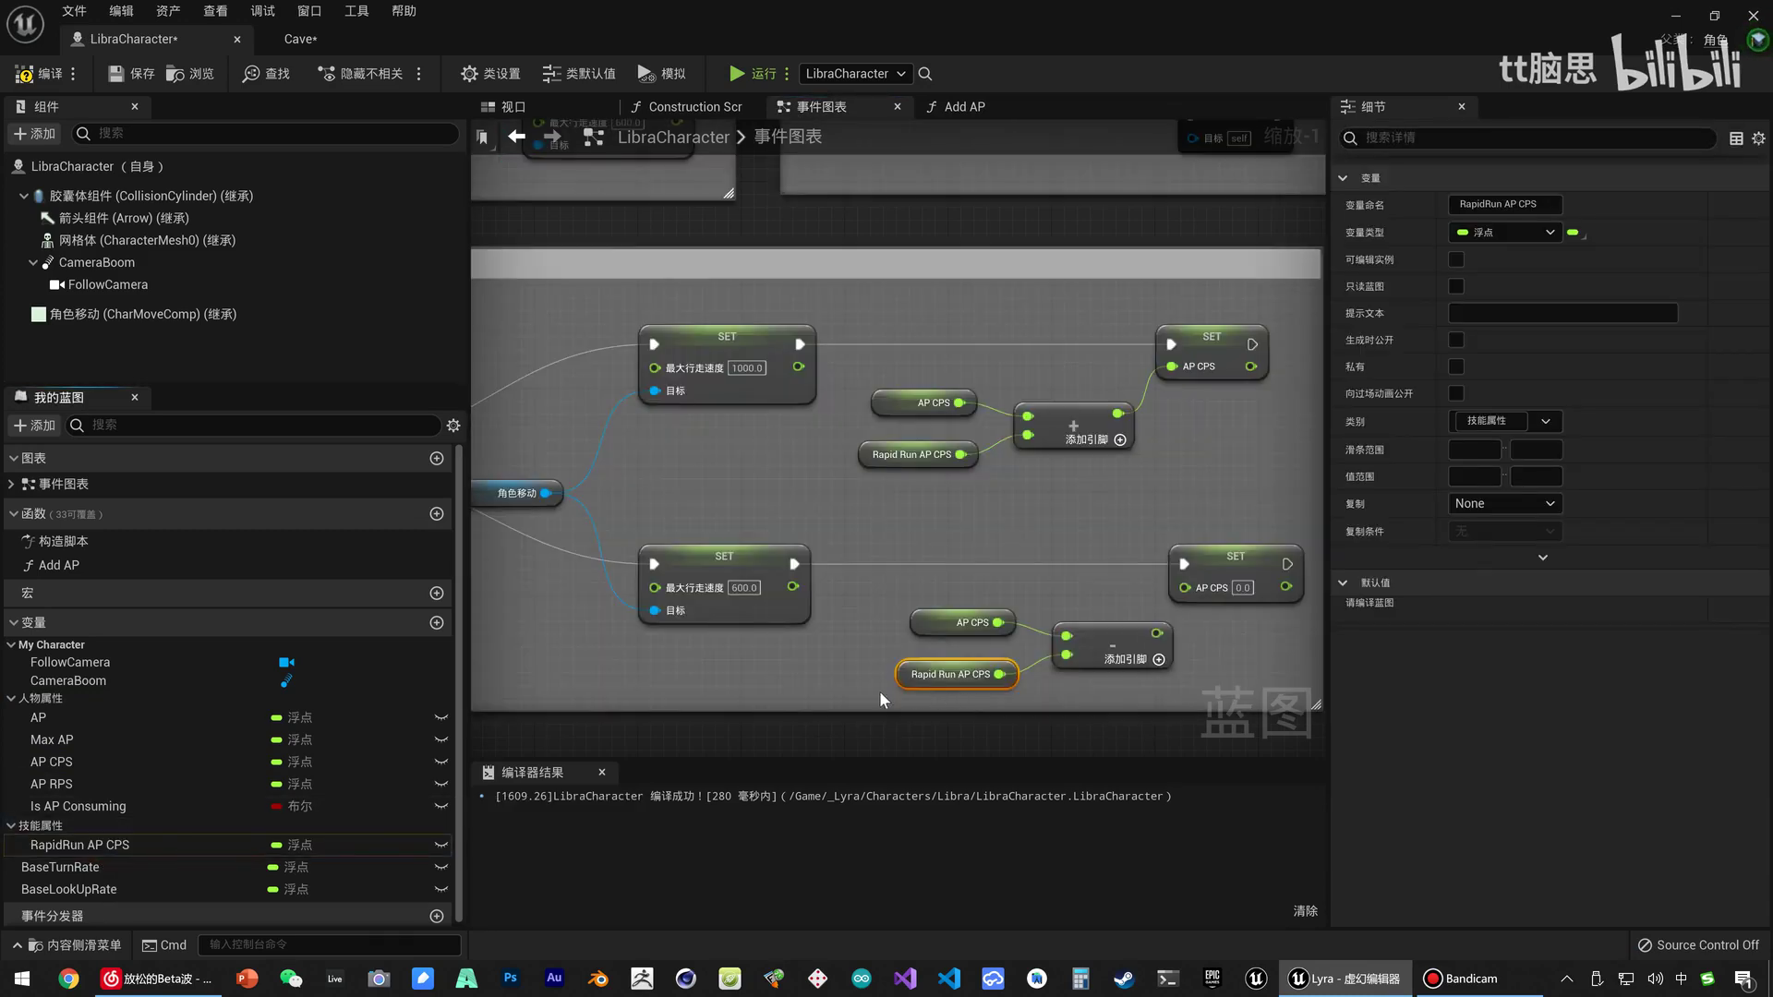
{"action": "left_click_drag", "start_coordinate": [1157, 633], "coordinate": [1185, 588]}
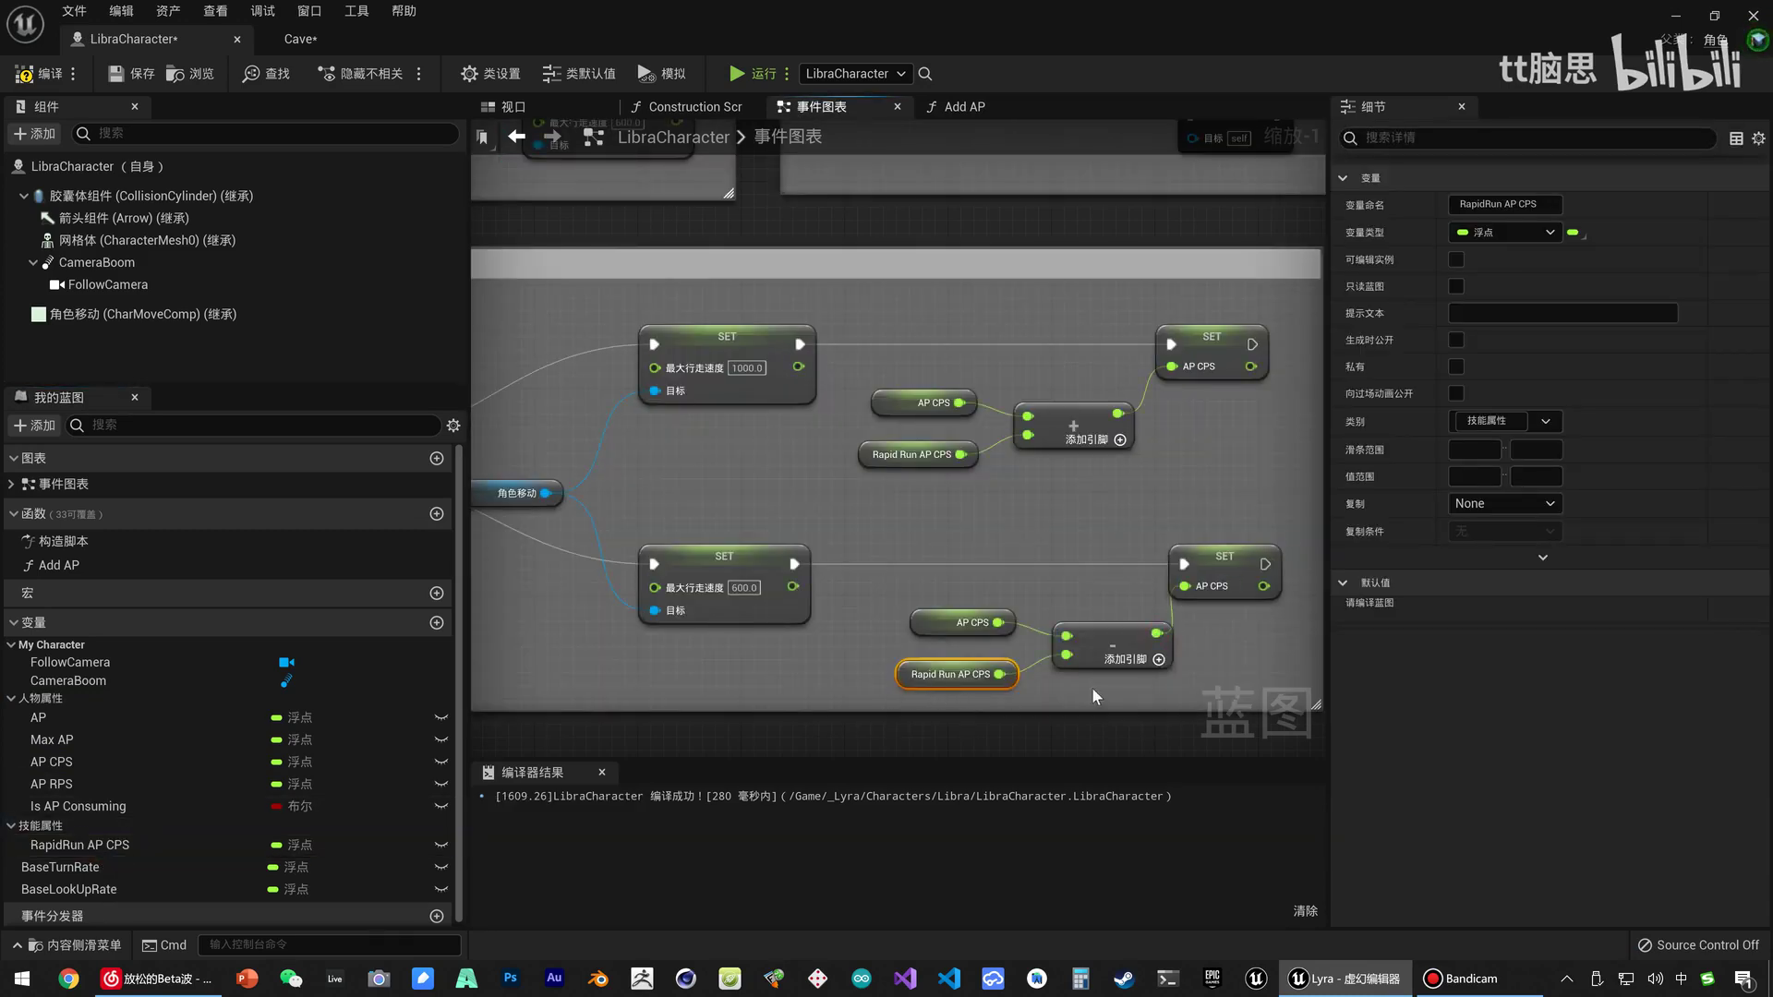
Shift the lower subtraction nodes left and recentre the view on both branches.
{"action": "left_click_drag", "start_coordinate": [1092, 687], "coordinate": [909, 614]}
{"action": "left_click_drag", "start_coordinate": [1095, 638], "coordinate": [1043, 638]}
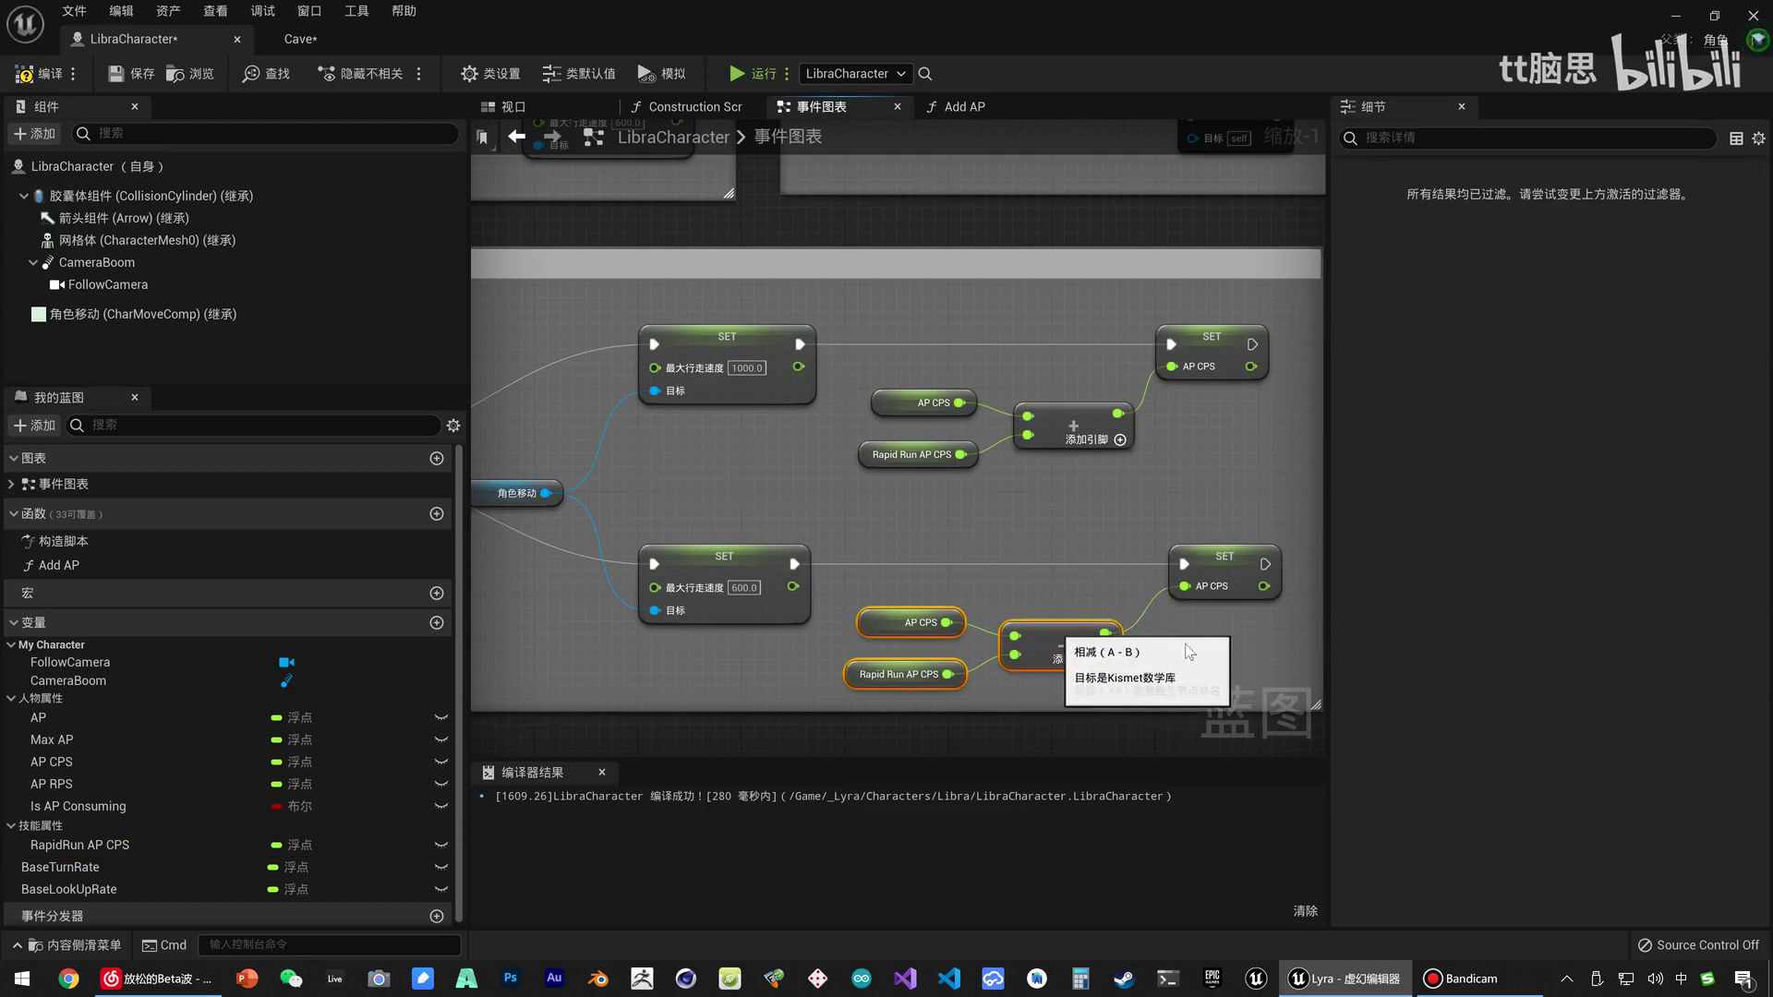
{"action": "left_click", "coordinate": [1215, 641]}
{"action": "right_click_drag", "start_coordinate": [1206, 644], "coordinate": [1076, 584]}
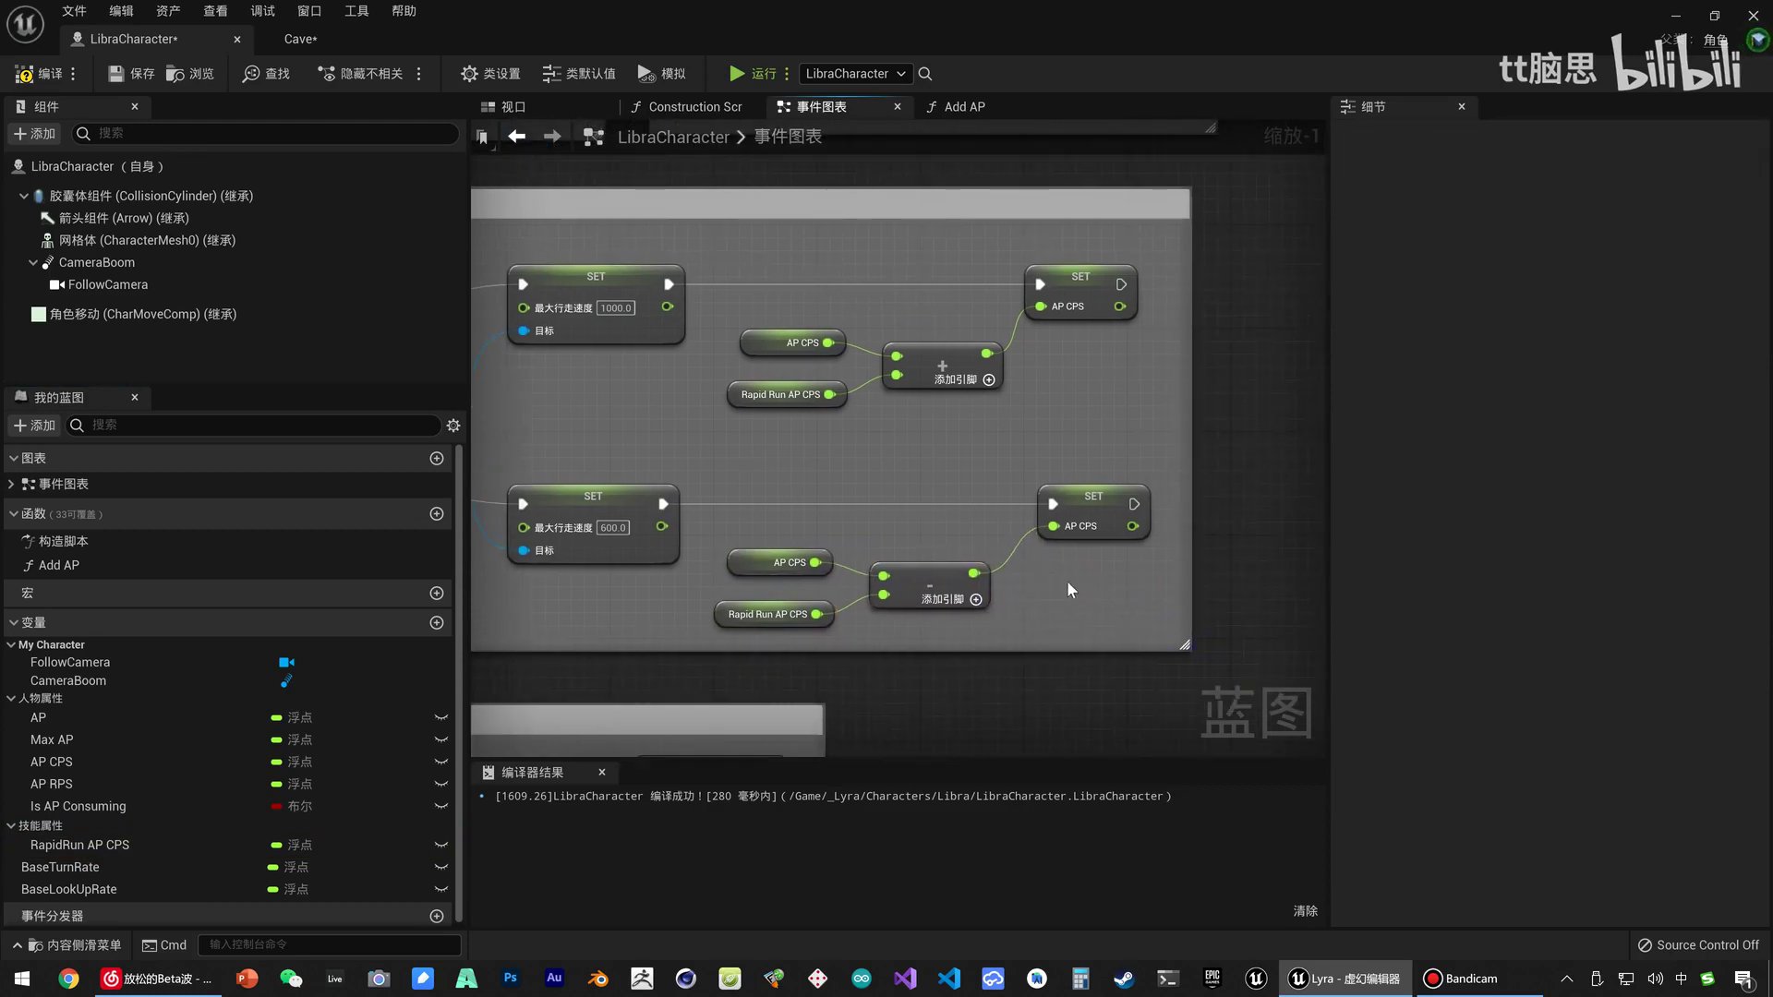
Select the upper branch's AP CPS getter, add node and AP CPS SET.
{"action": "left_click_drag", "start_coordinate": [766, 440], "coordinate": [944, 299]}
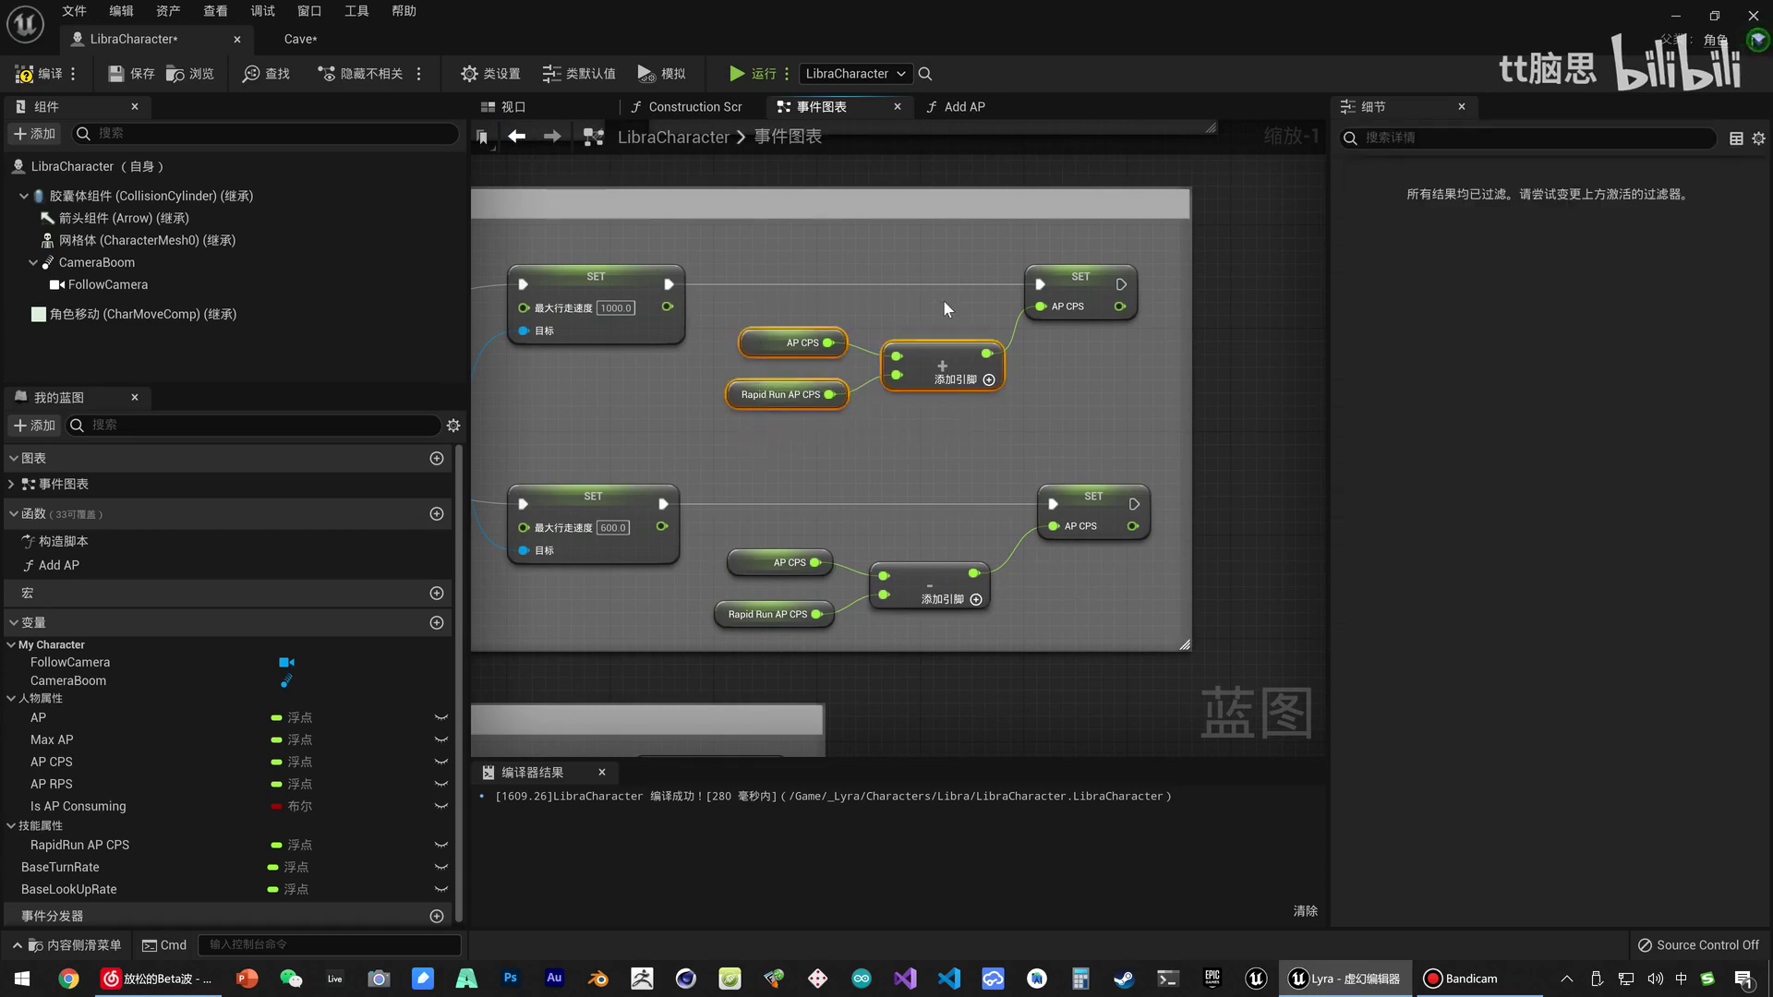
{"action": "left_click_drag", "start_coordinate": [766, 442], "coordinate": [1118, 277]}
{"action": "left_click_drag", "start_coordinate": [1071, 458], "coordinate": [748, 620]}
{"action": "mouse_move", "coordinate": [723, 525]}
{"action": "right_mouse_down"}
{"action": "mouse_move", "coordinate": [1007, 484]}
{"action": "mouse_move", "coordinate": [984, 418]}
{"action": "right_mouse_up"}
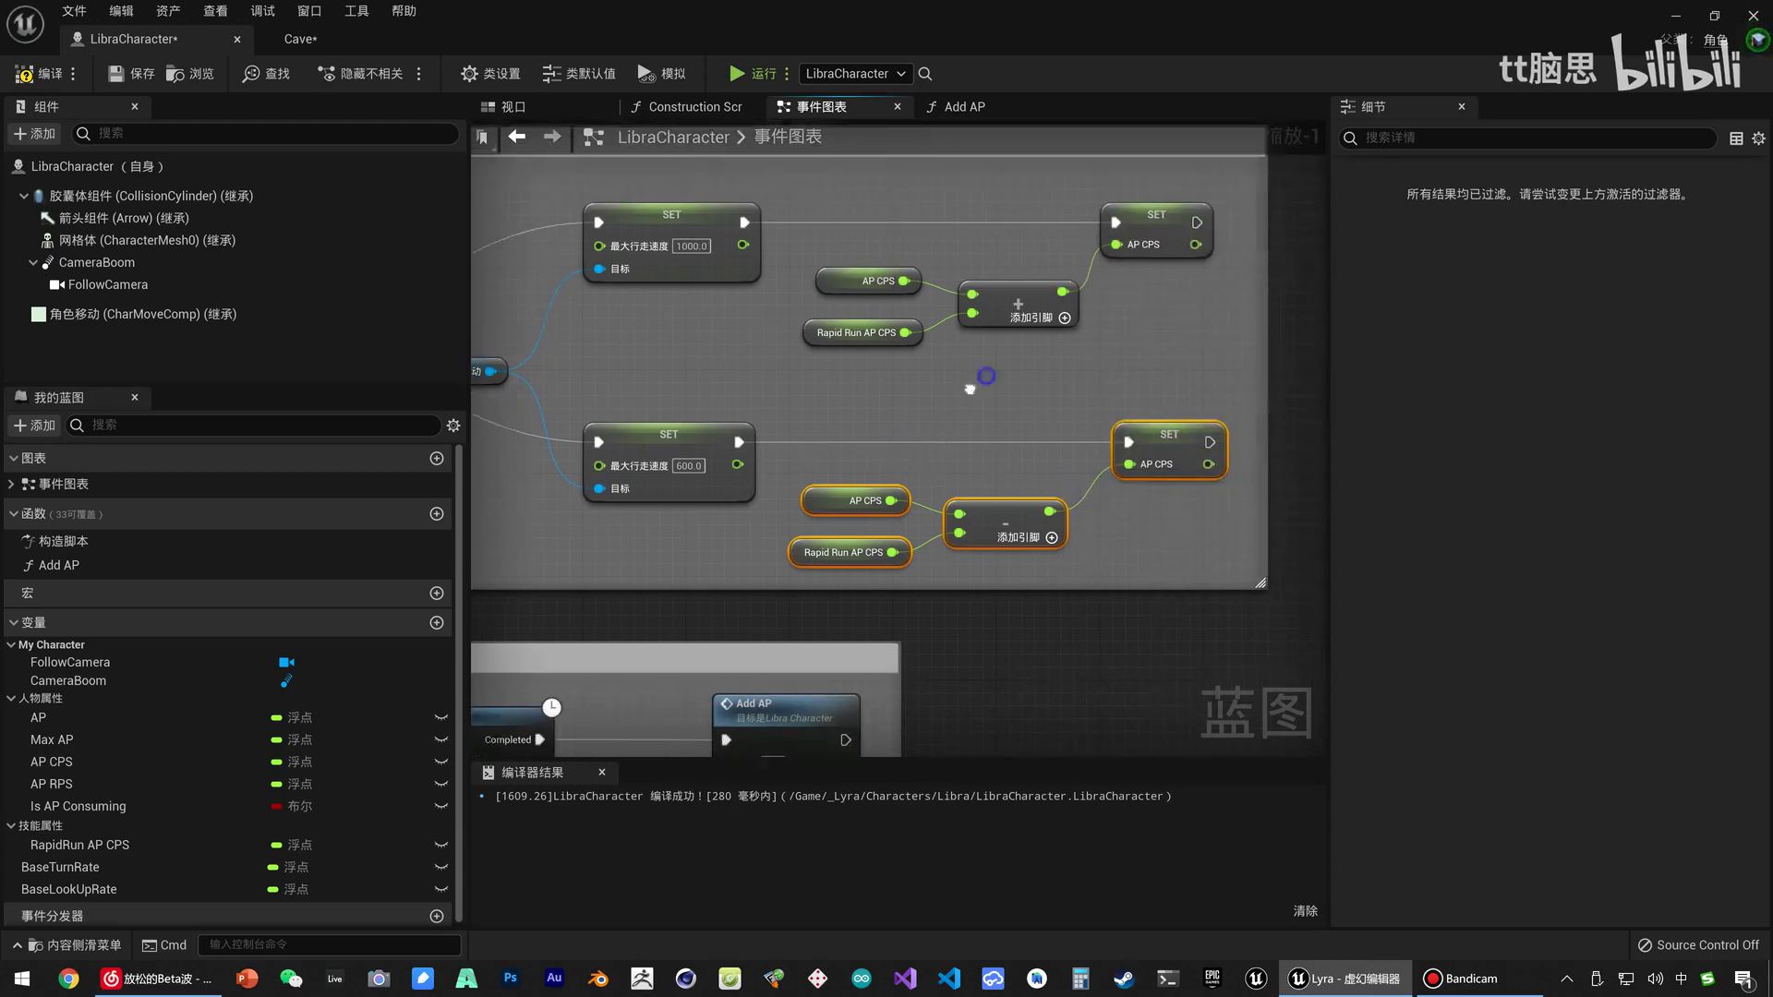
{"action": "left_click_drag", "start_coordinate": [1106, 218], "coordinate": [767, 613]}
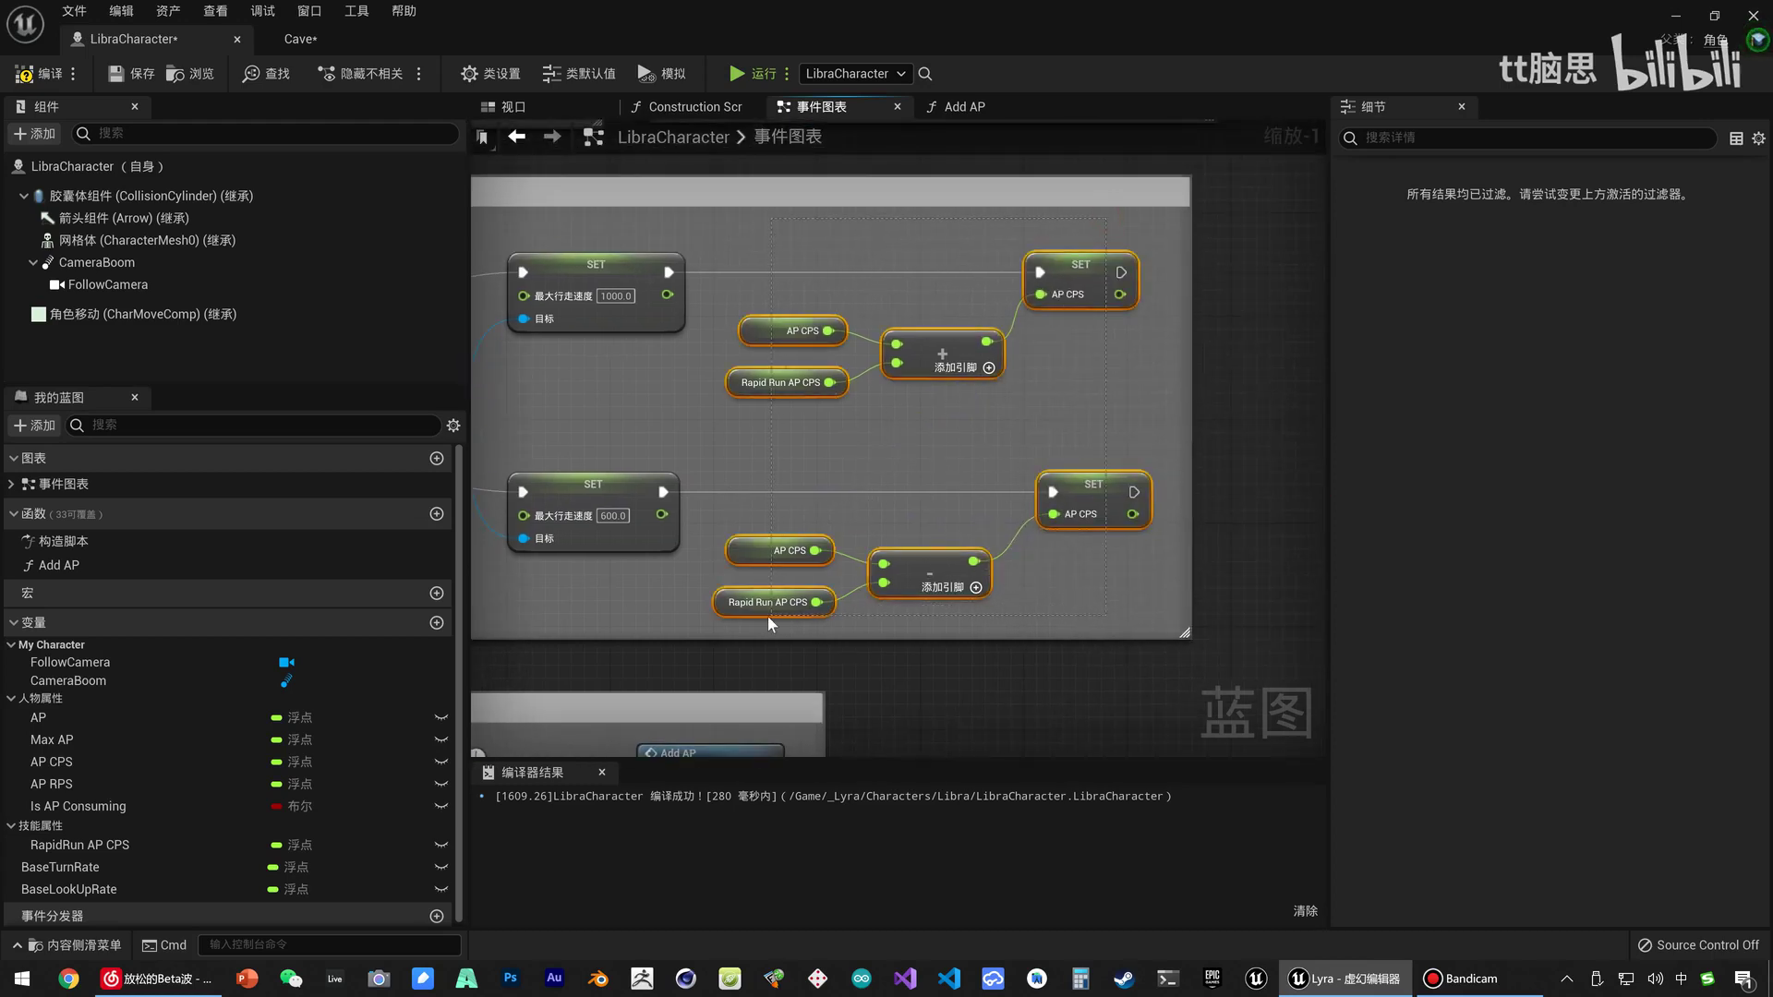
{"action": "left_click", "coordinate": [949, 438]}
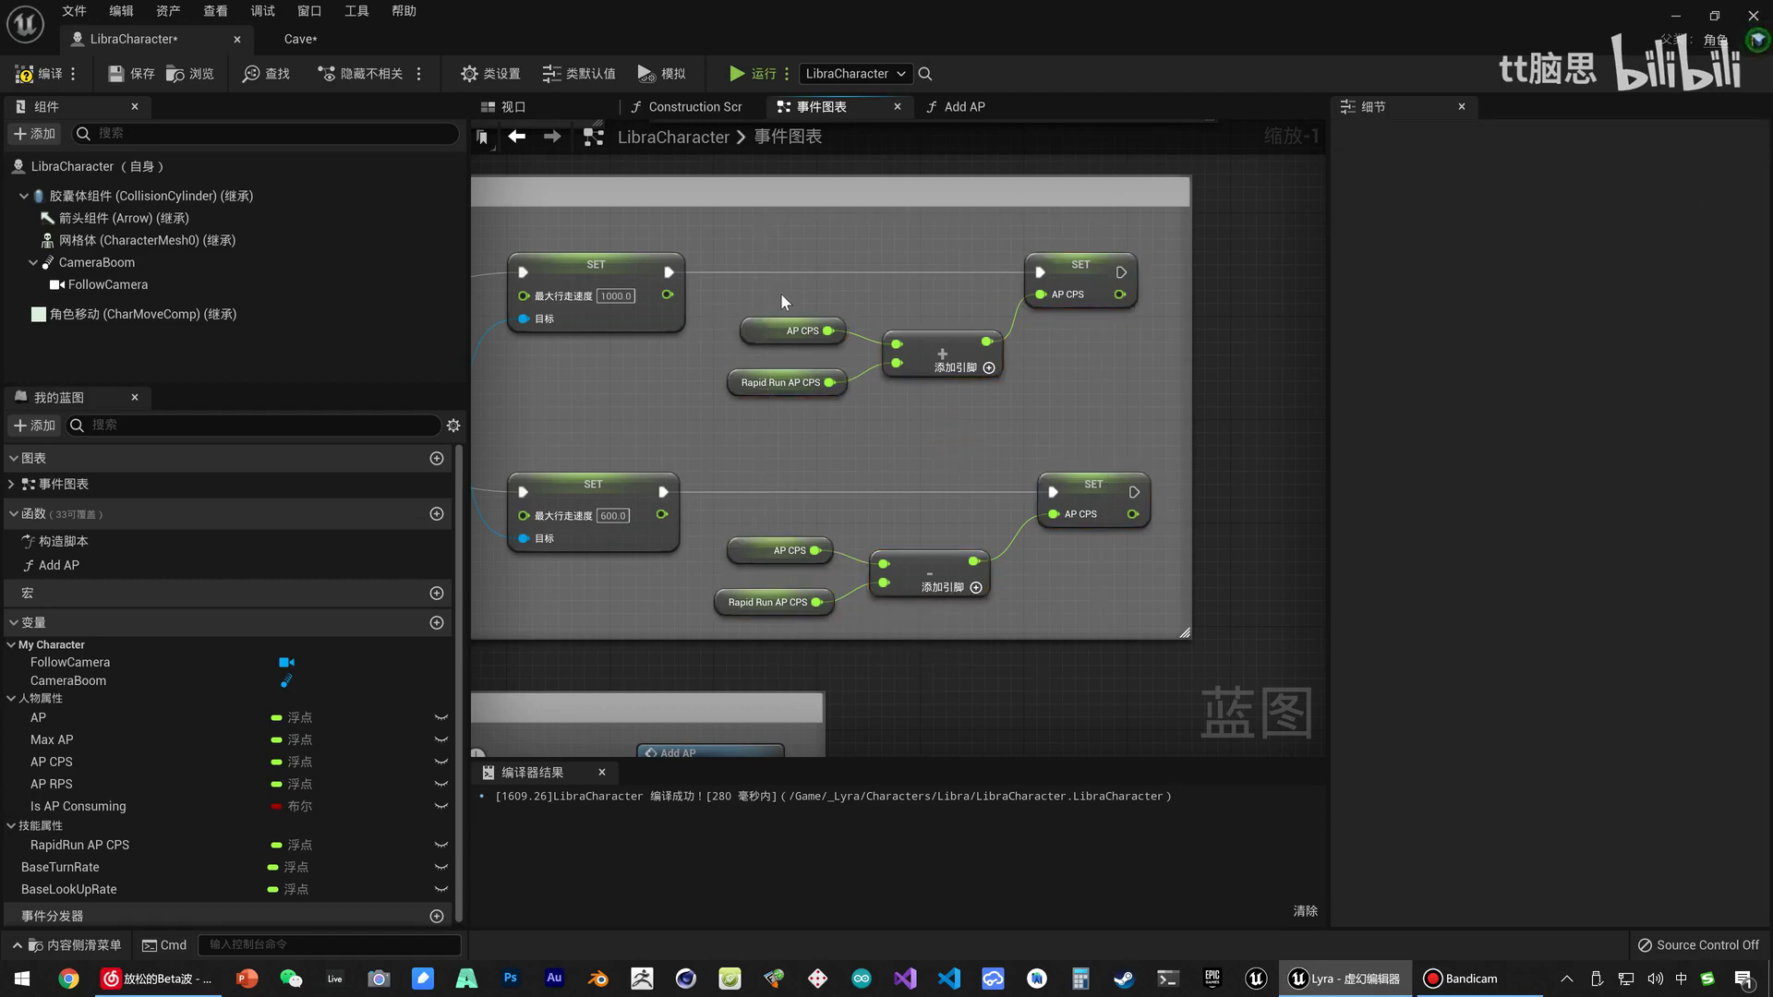
{"action": "left_click", "coordinate": [812, 331]}
{"action": "left_click", "coordinate": [960, 355], "text": "ctrl"}
{"action": "left_click_drag", "start_coordinate": [1036, 214], "coordinate": [1119, 318]}
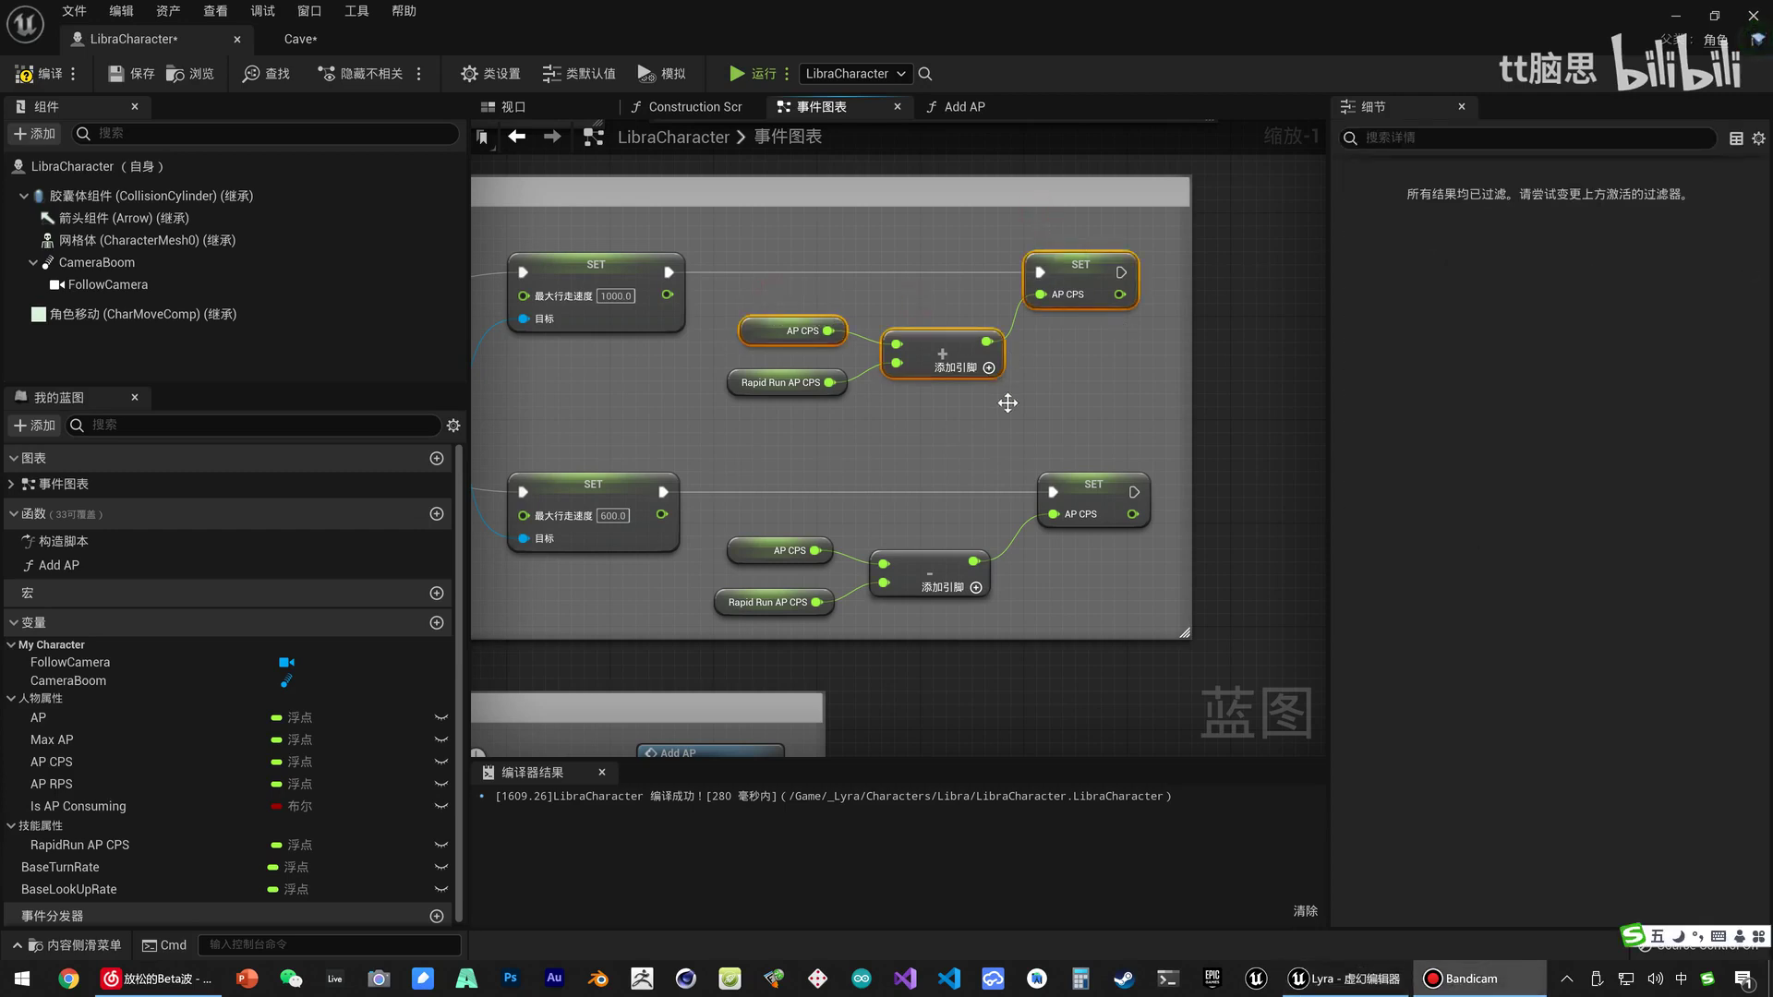
Collapse the selected nodes into a new function named Add AP CPS.
{"action": "right_click", "coordinate": [954, 340]}
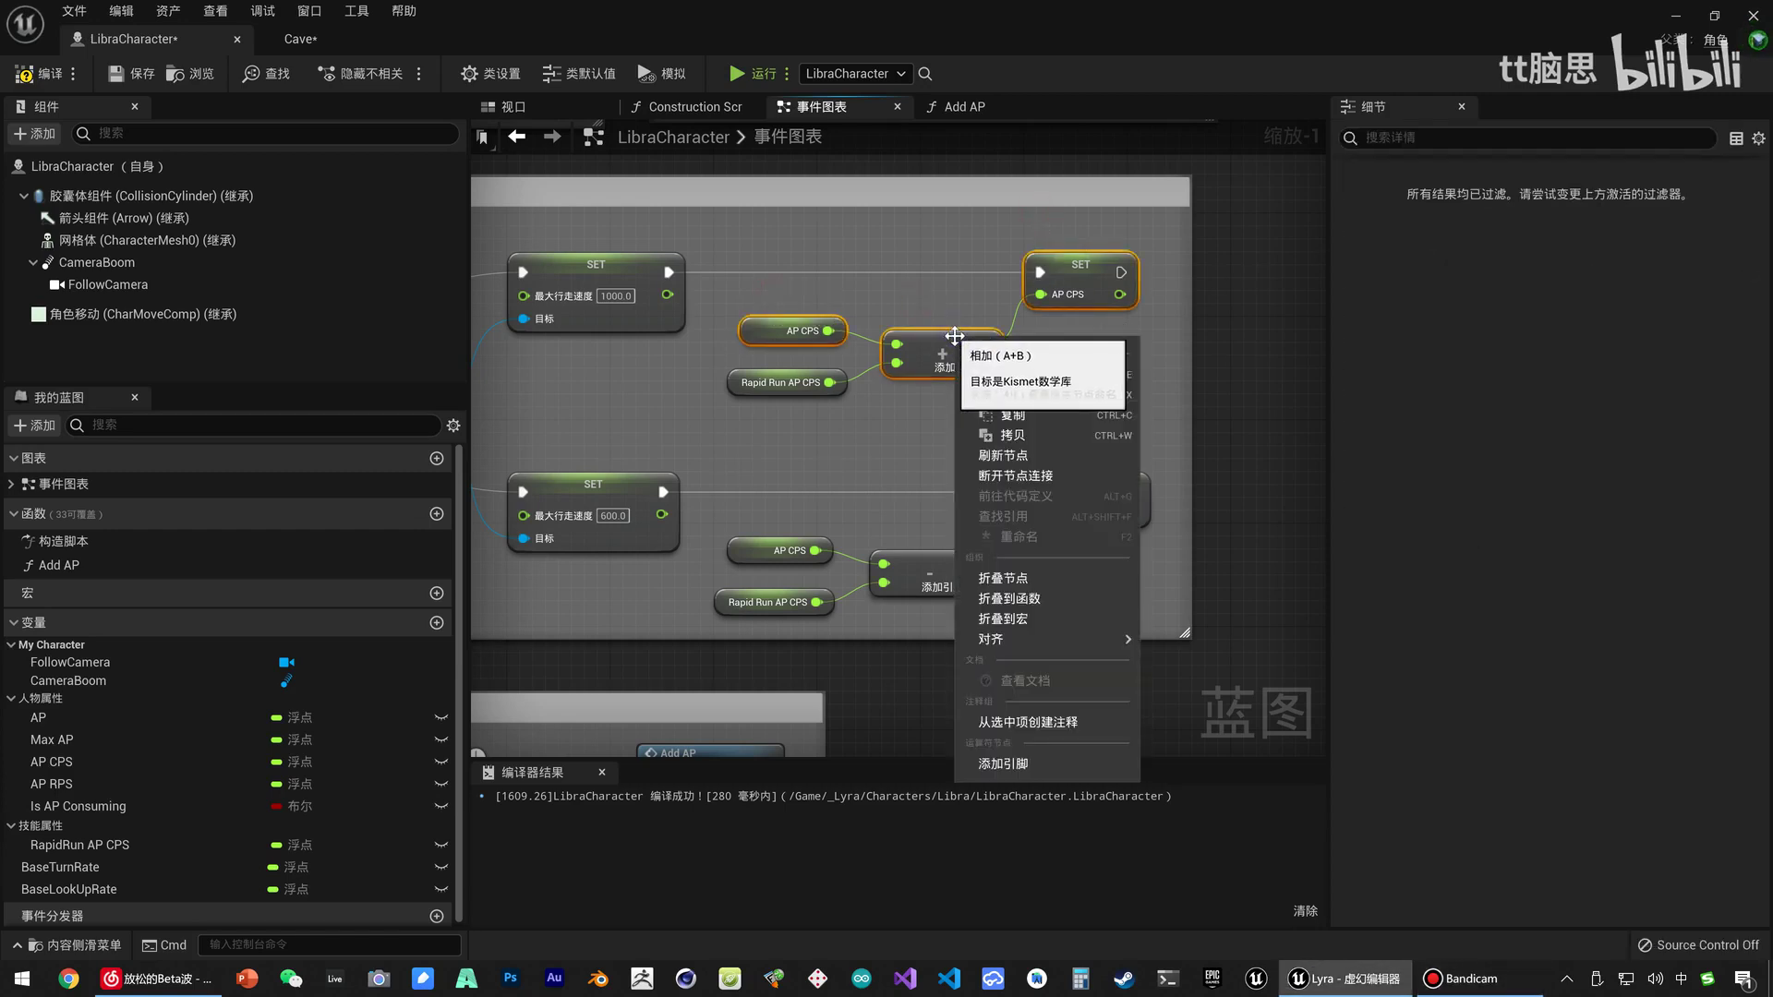
{"action": "left_click", "coordinate": [1041, 597]}
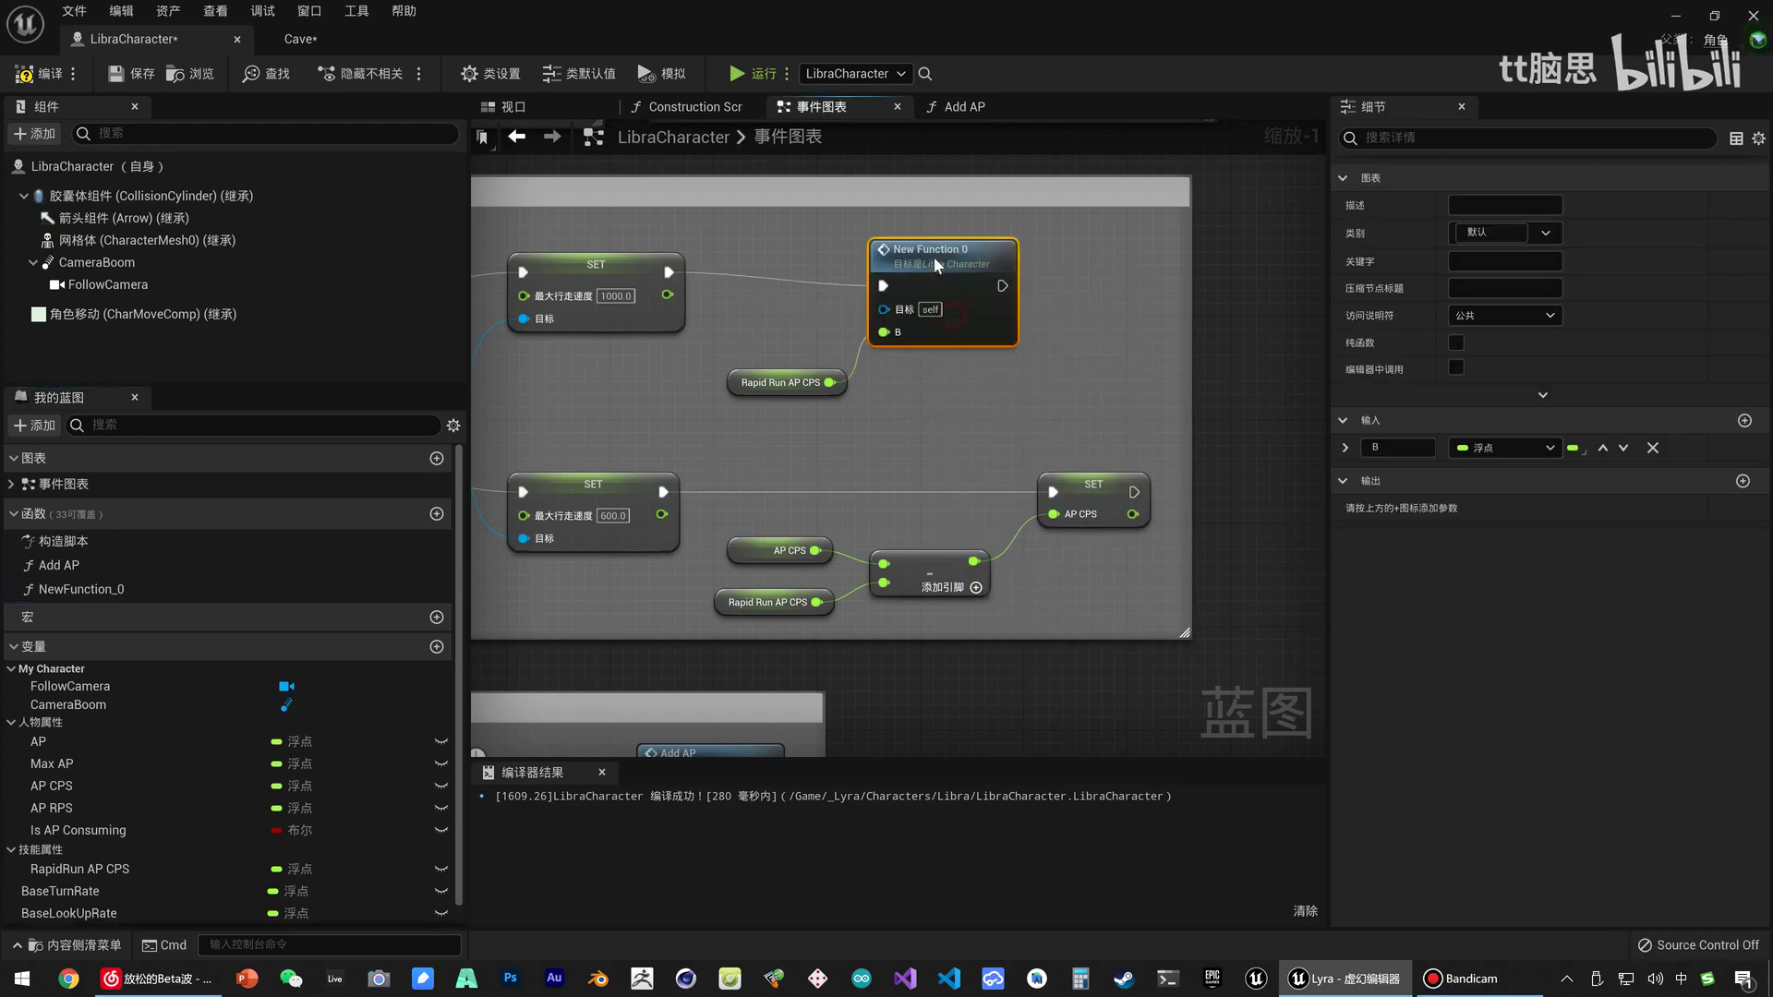
{"action": "left_click", "coordinate": [174, 588]}
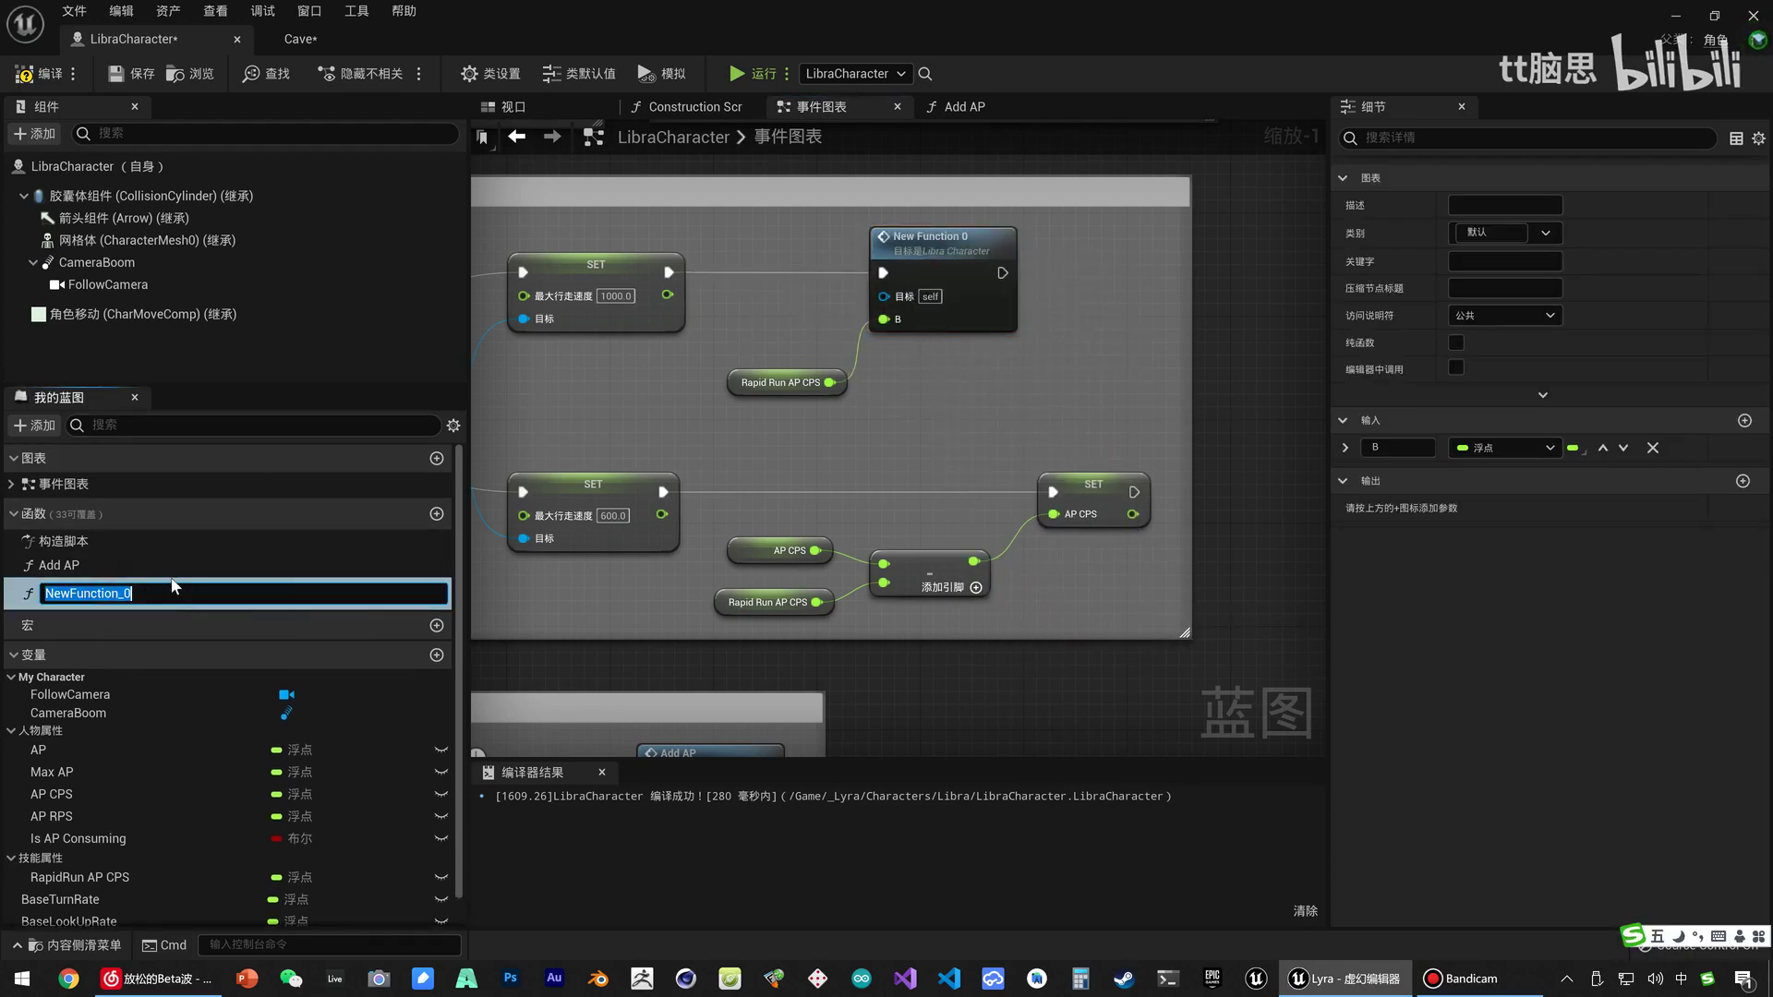
{"action": "type", "text": "A"}
{"action": "type", "text": "大"}
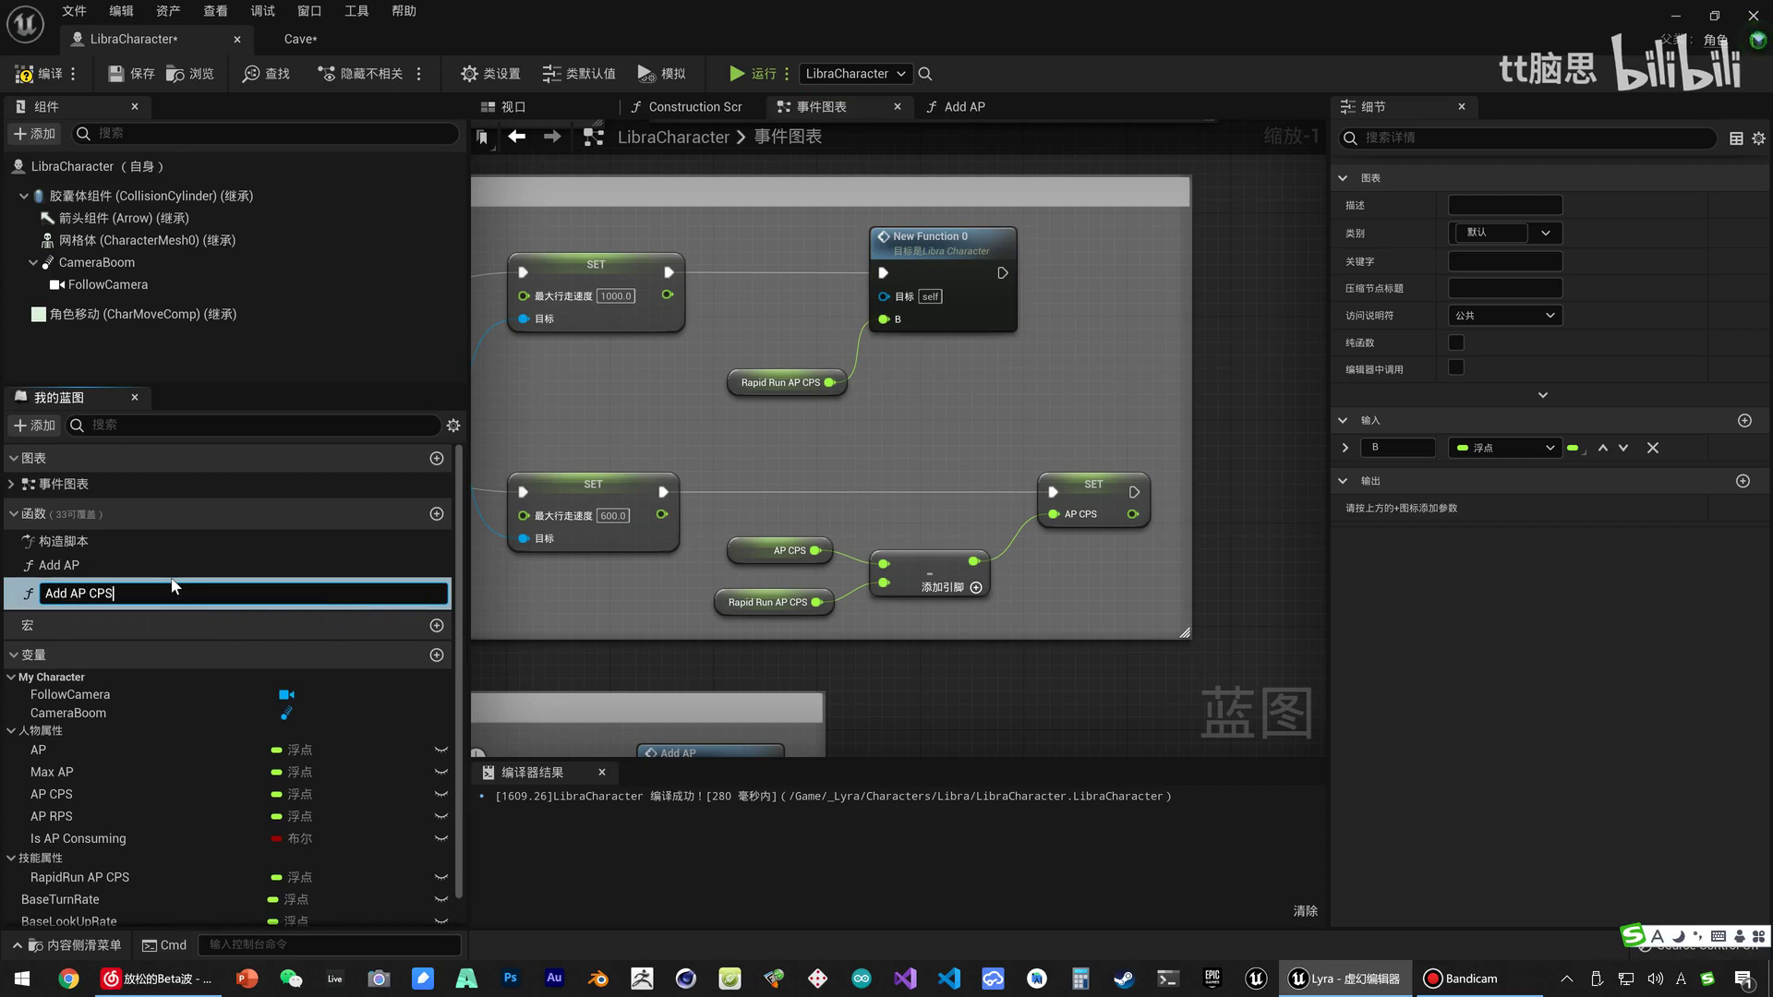
{"action": "key", "text": "Return"}
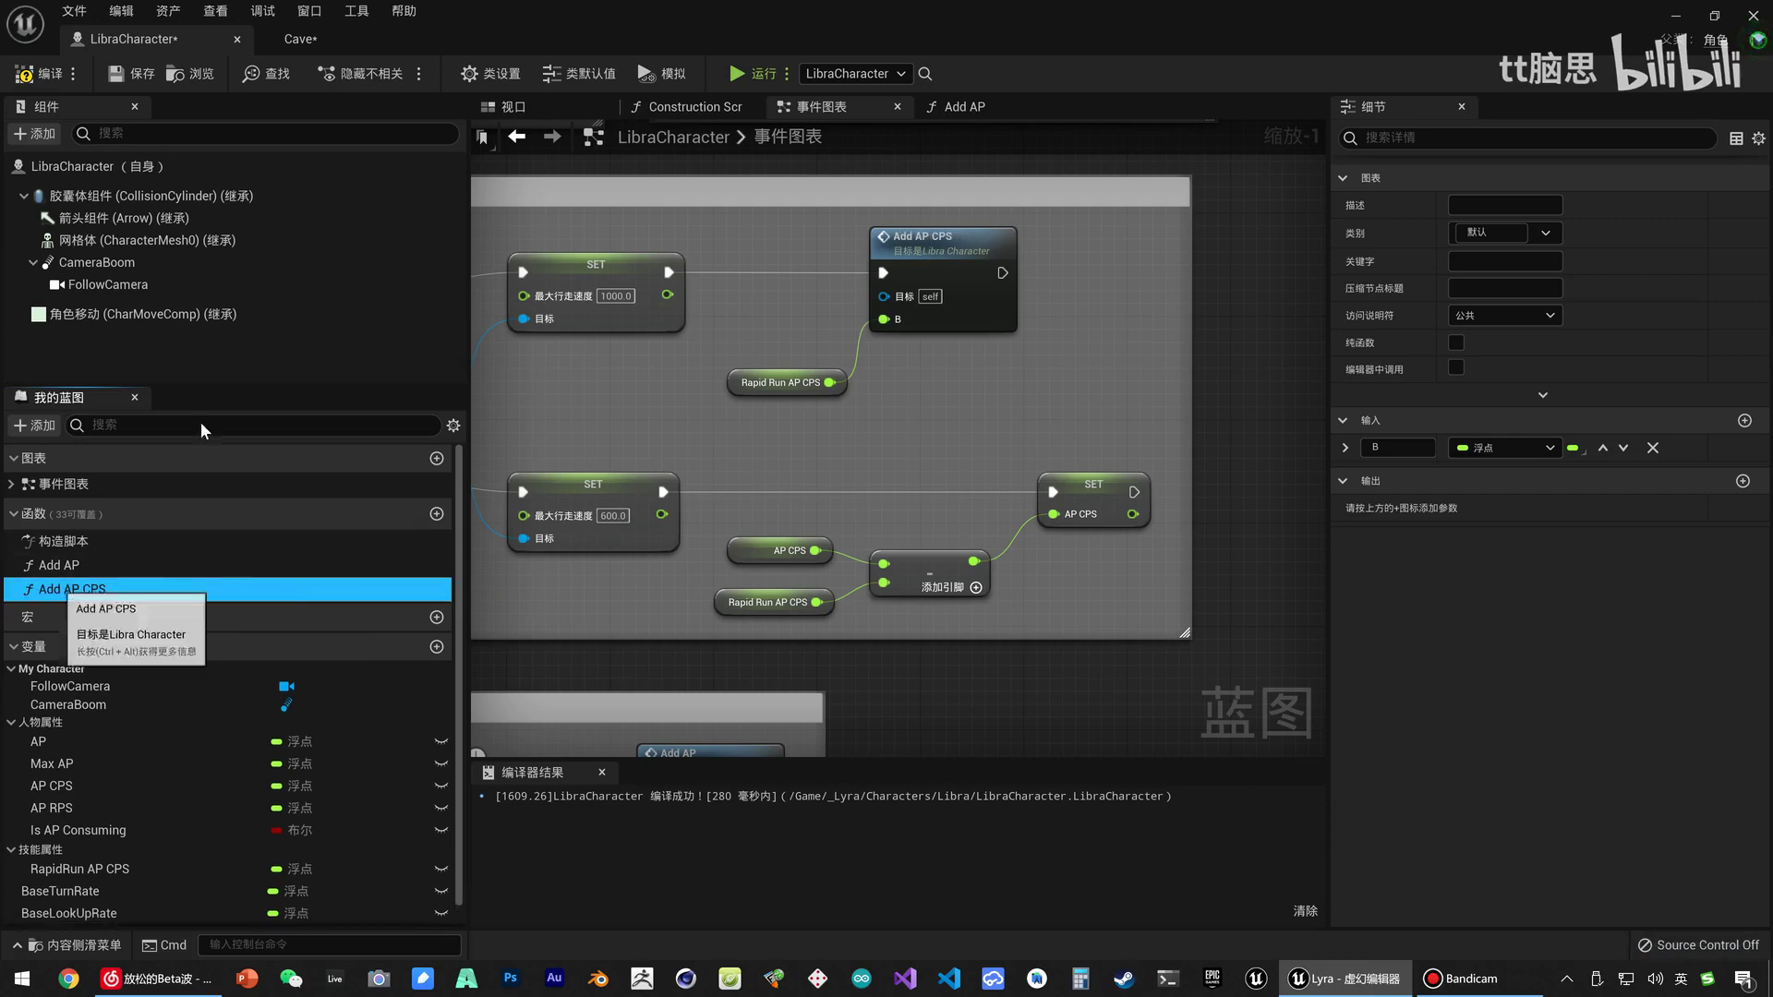
{"action": "left_click_drag", "start_coordinate": [882, 242], "coordinate": [933, 242]}
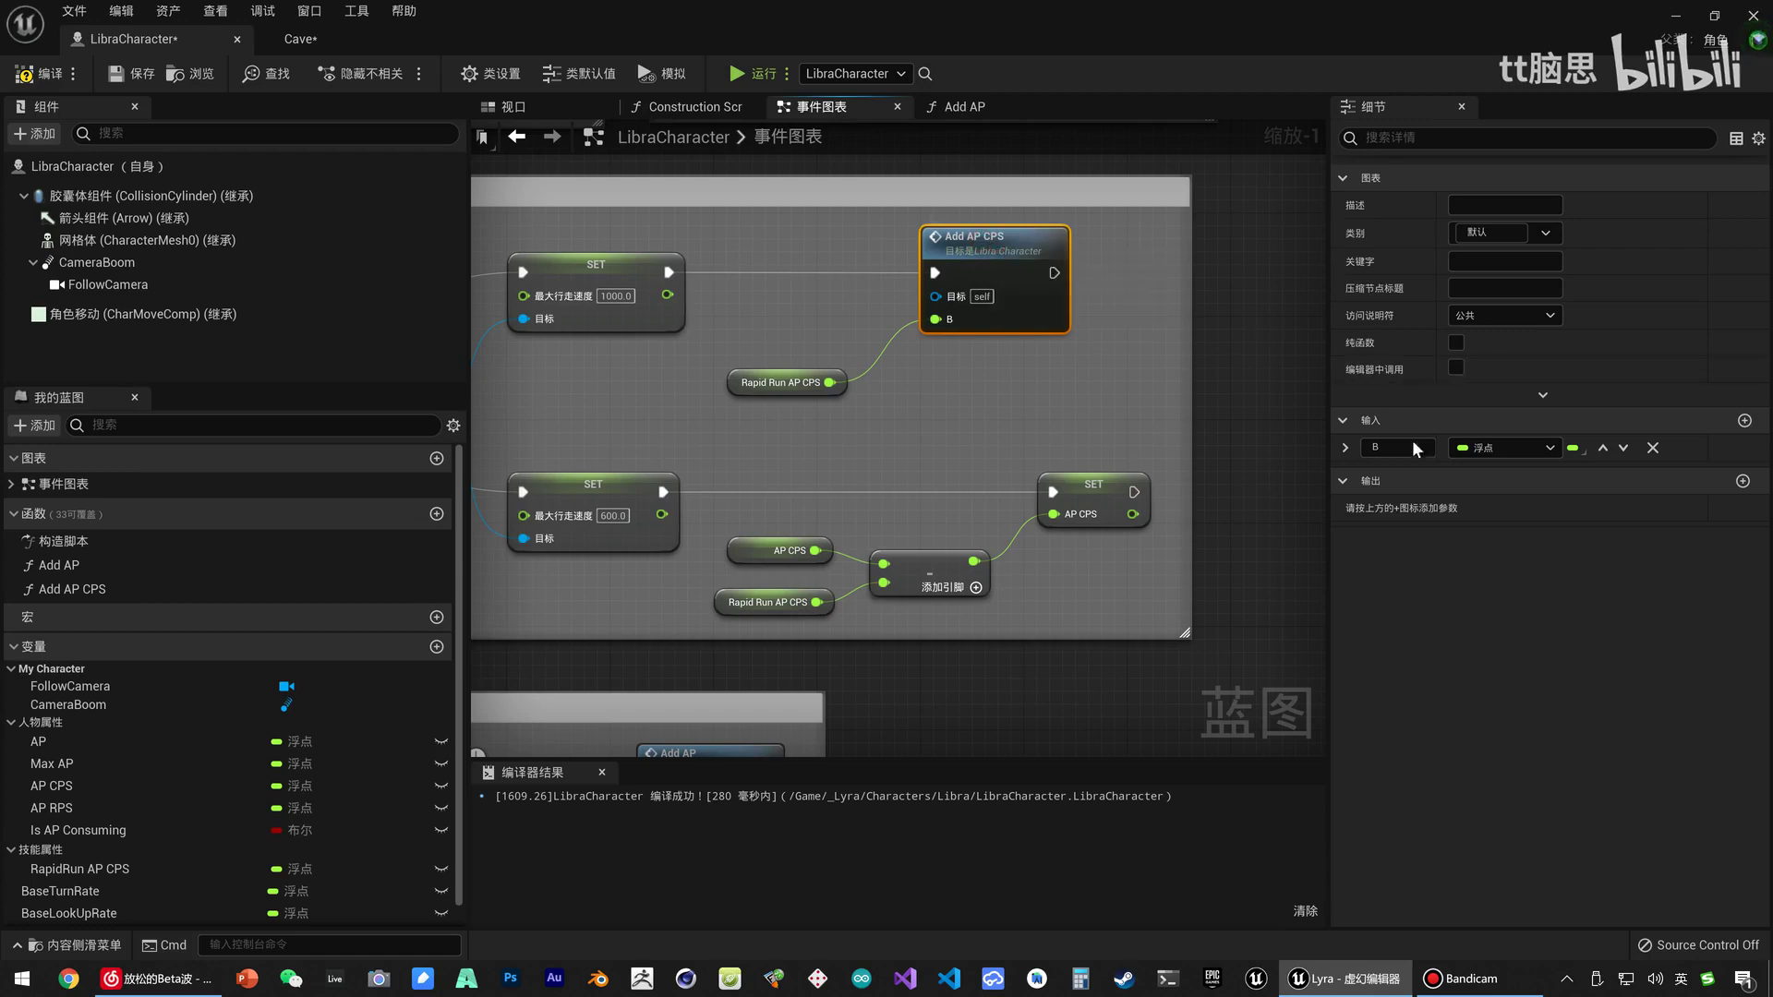
Rename the function's B input to AP CPS and compile LibraCharacter.
{"action": "left_click", "coordinate": [1396, 446]}
{"action": "type", "text": "AP CPS"}
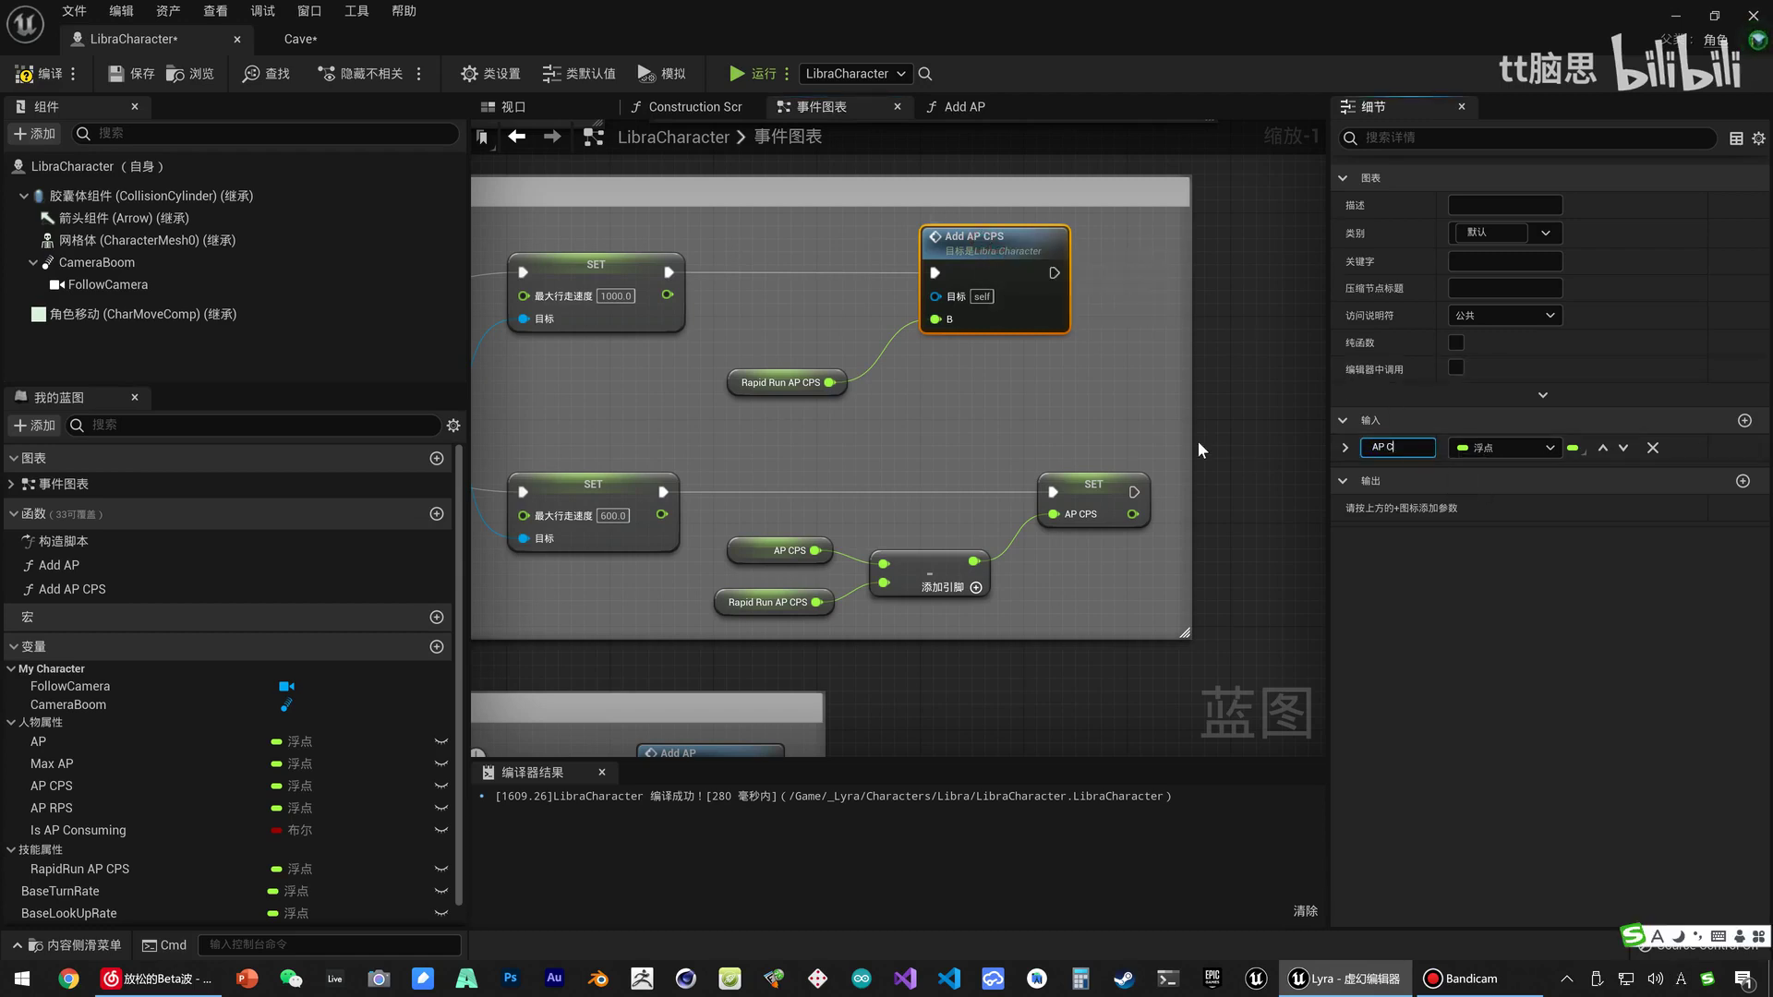
{"action": "key", "text": "Return"}
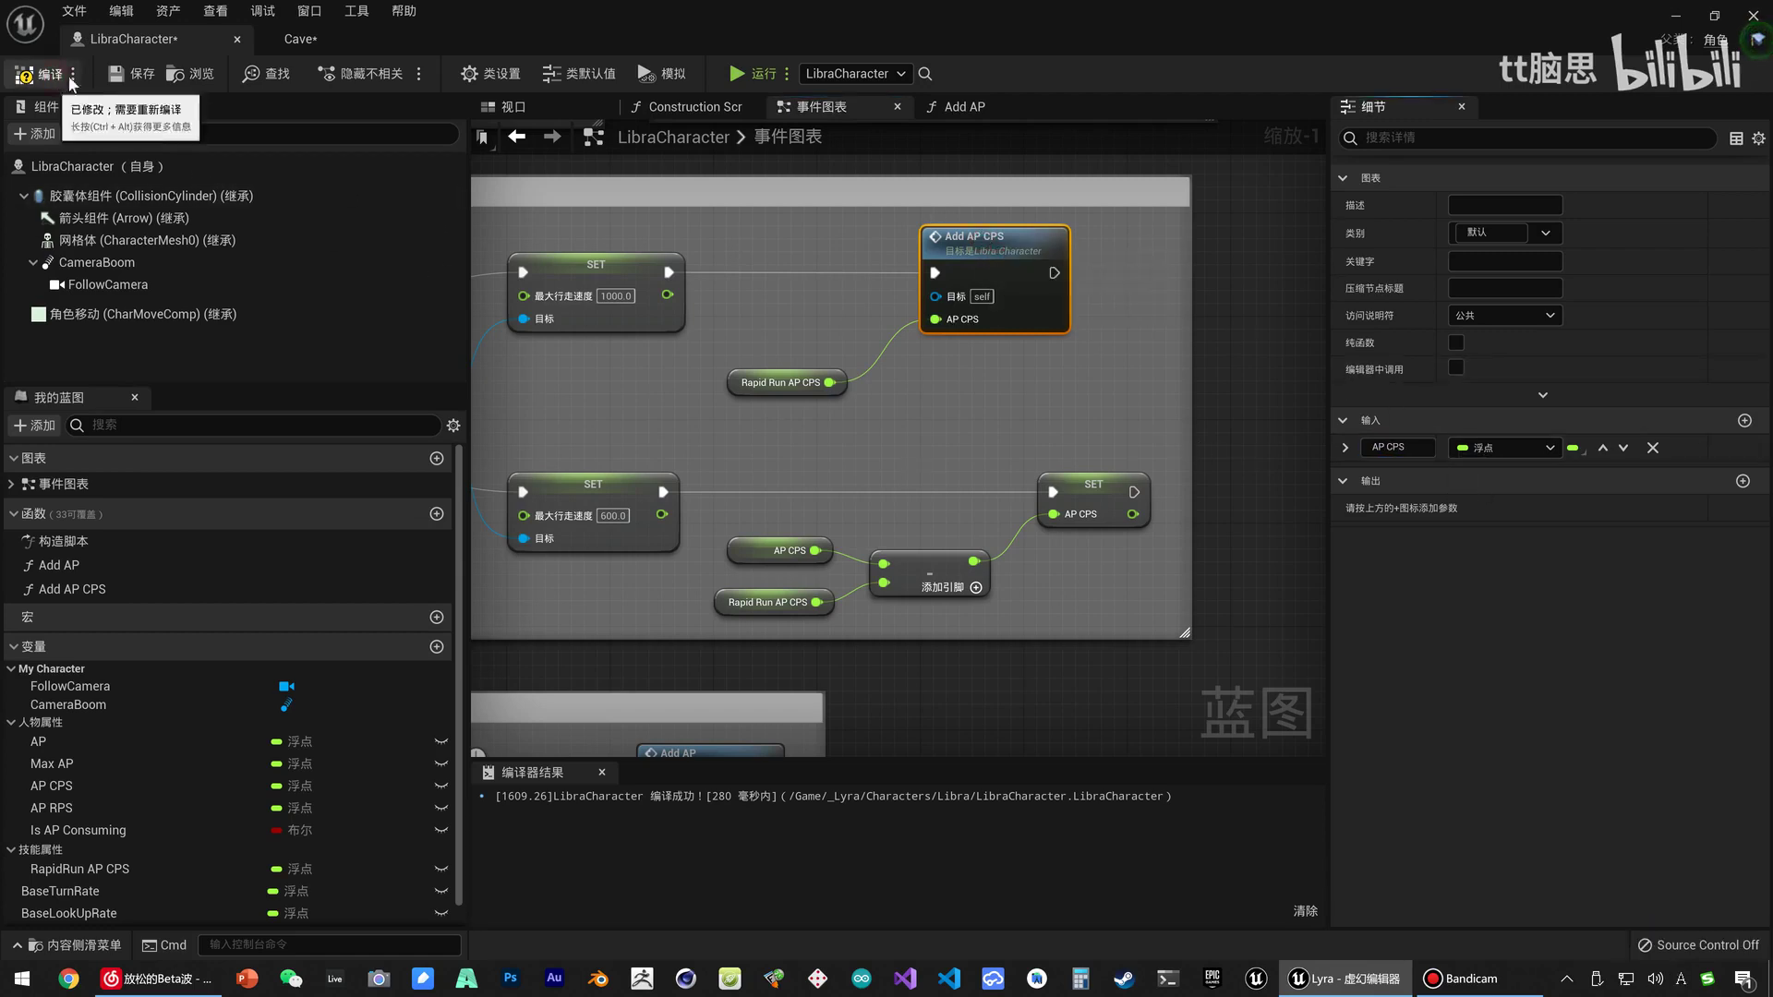
{"action": "left_click", "coordinate": [37, 73]}
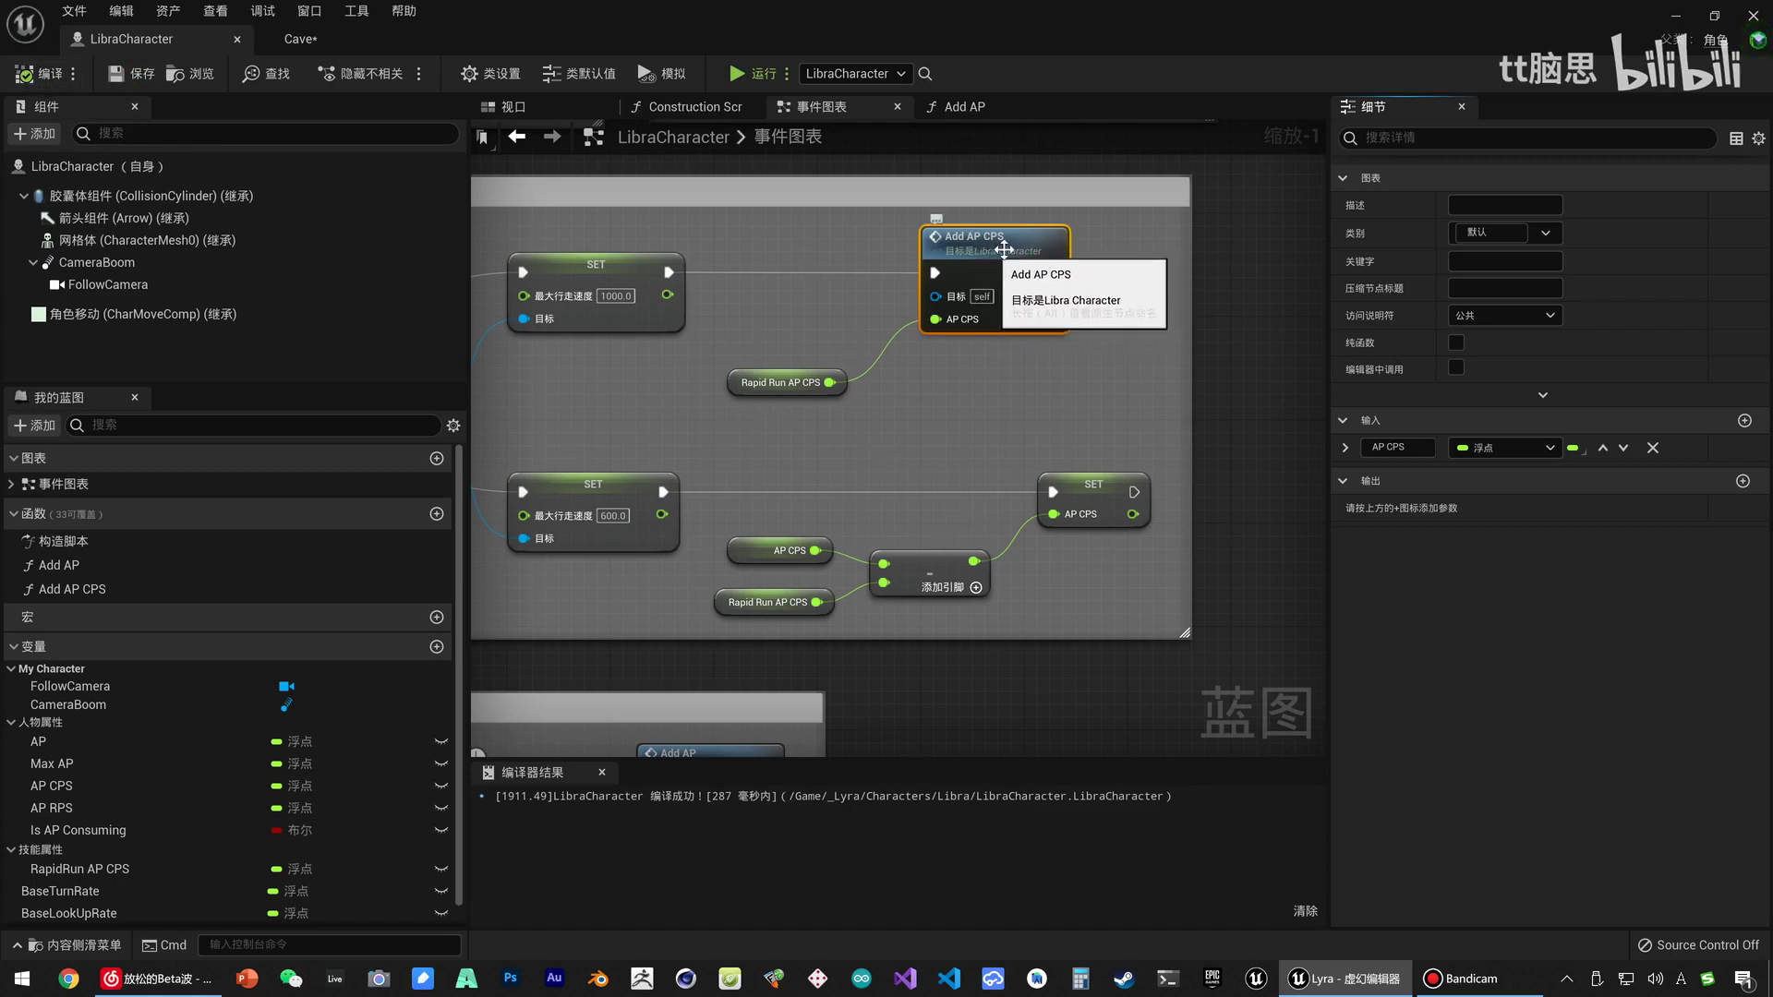
Delete the old AP CPS getter, subtract node and SET AP CPS in the release branch.
{"action": "left_click_drag", "start_coordinate": [780, 385], "coordinate": [818, 346]}
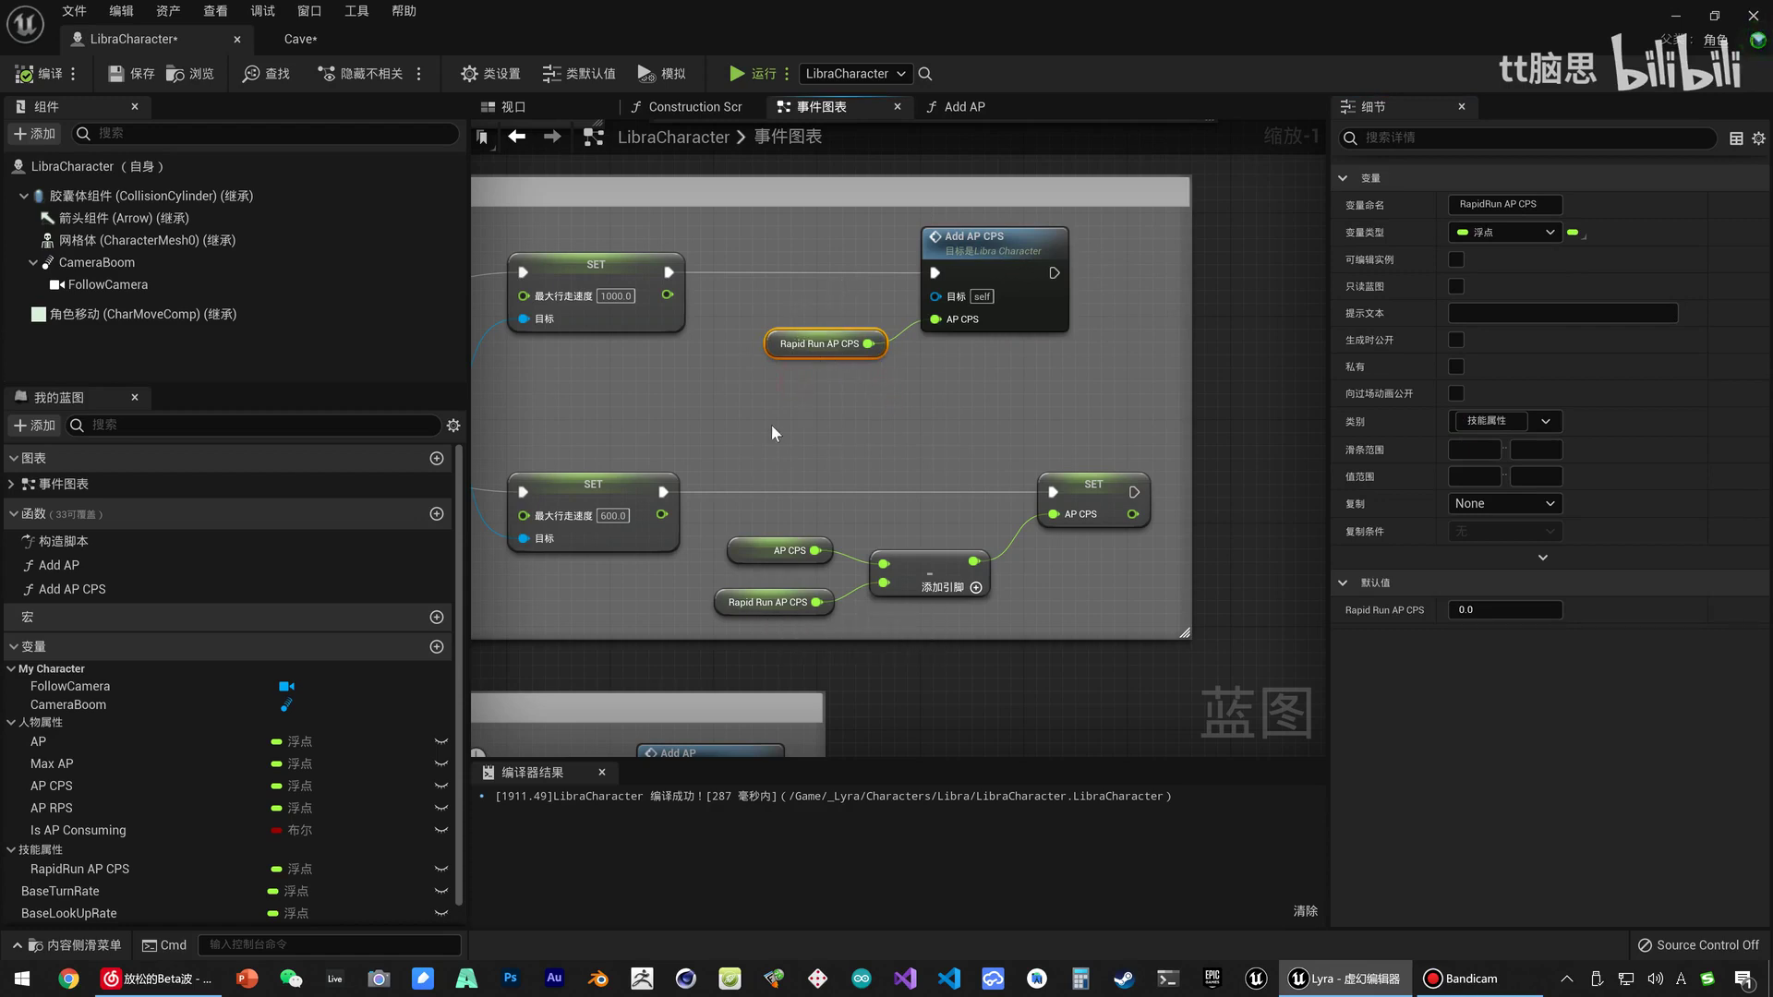
{"action": "right_click_drag", "start_coordinate": [967, 465], "coordinate": [1012, 346]}
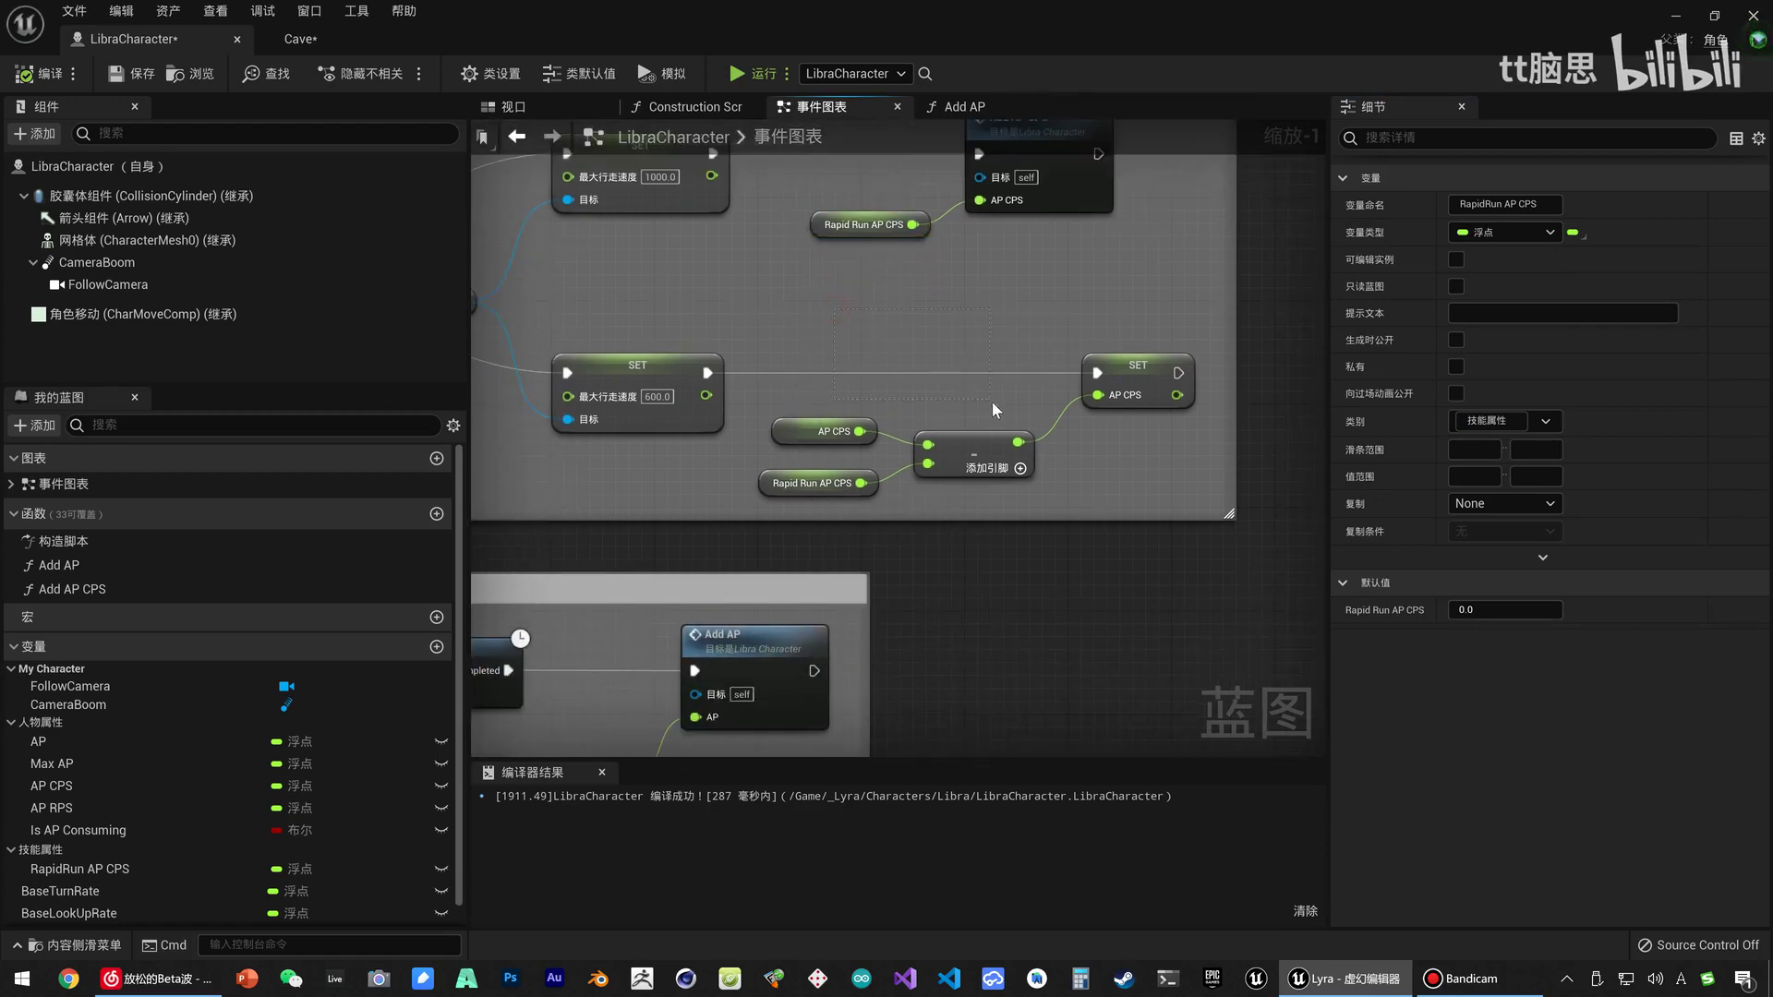
{"action": "left_click_drag", "start_coordinate": [833, 306], "coordinate": [1021, 457]}
{"action": "key", "text": "Delete"}
{"action": "left_click_drag", "start_coordinate": [1093, 302], "coordinate": [1132, 441]}
{"action": "key", "text": "Delete"}
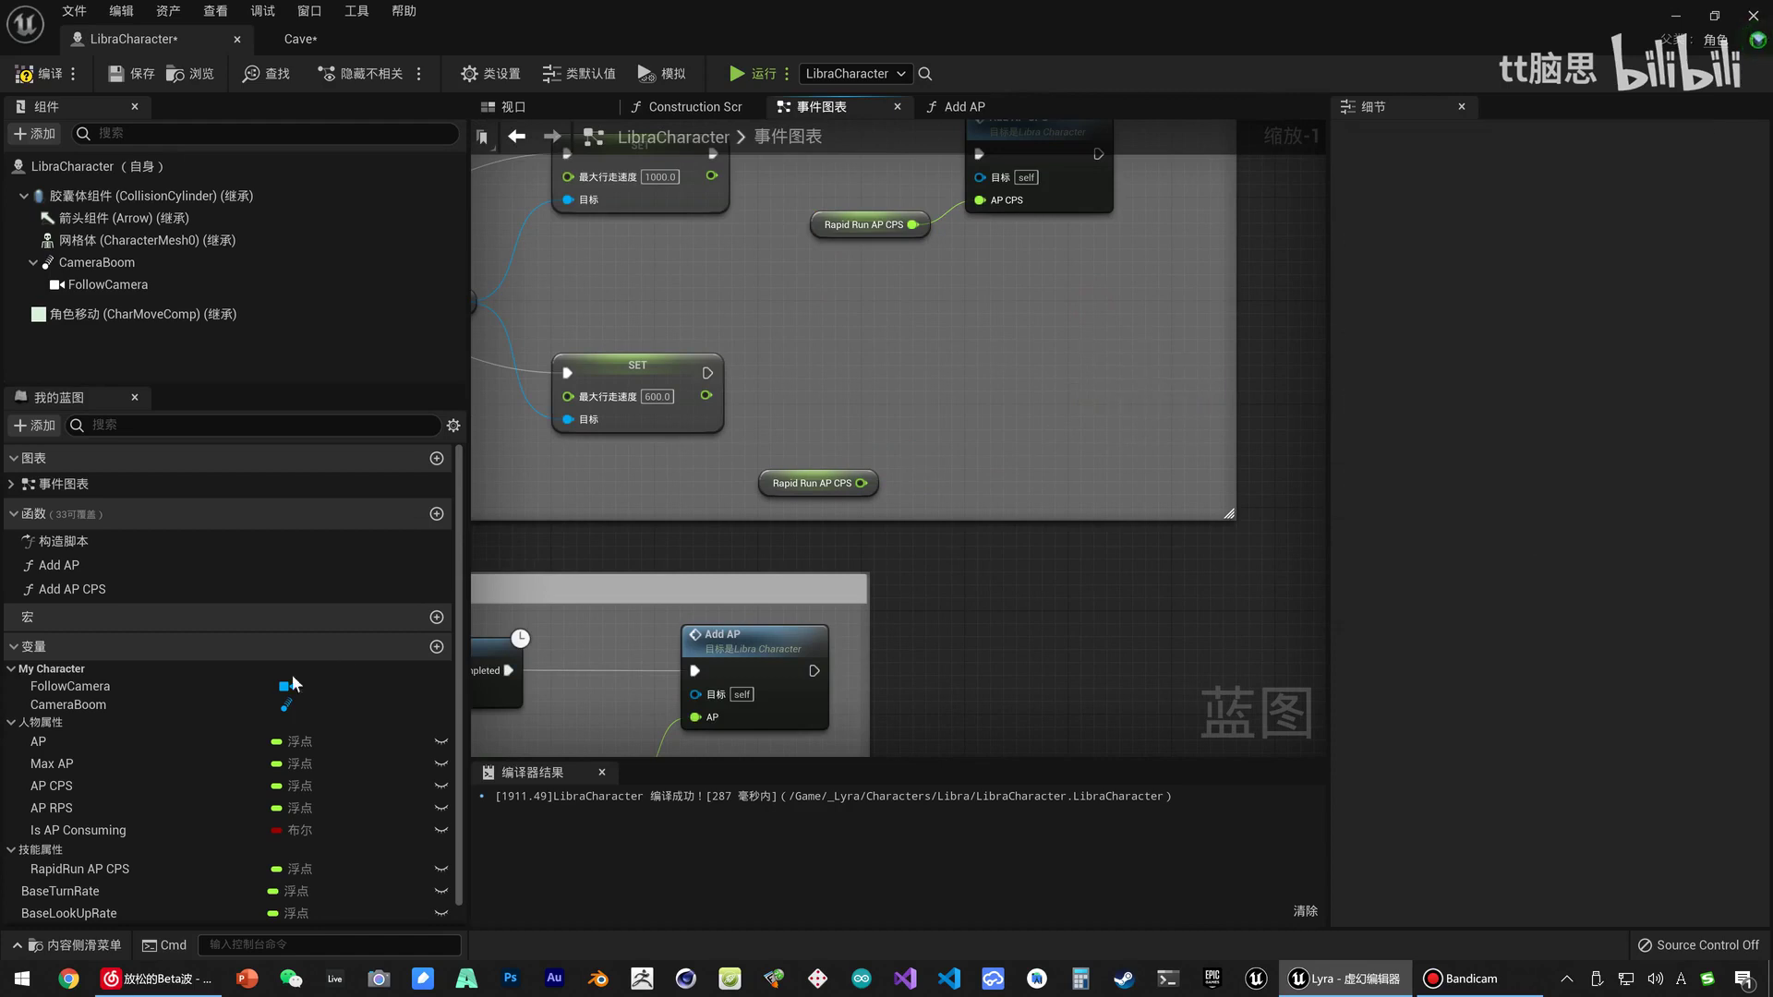
Call Add AP CPS after the 600-speed SET, feeding it RapidRun AP CPS × -1.0.
{"action": "mouse_move", "coordinate": [85, 589]}
{"action": "left_mouse_down"}
{"action": "mouse_move", "coordinate": [989, 322]}
{"action": "mouse_move", "coordinate": [949, 359]}
{"action": "left_mouse_up"}
{"action": "mouse_move", "coordinate": [707, 373]}
{"action": "left_mouse_down"}
{"action": "mouse_move", "coordinate": [963, 413]}
{"action": "mouse_move", "coordinate": [1057, 356]}
{"action": "left_mouse_up"}
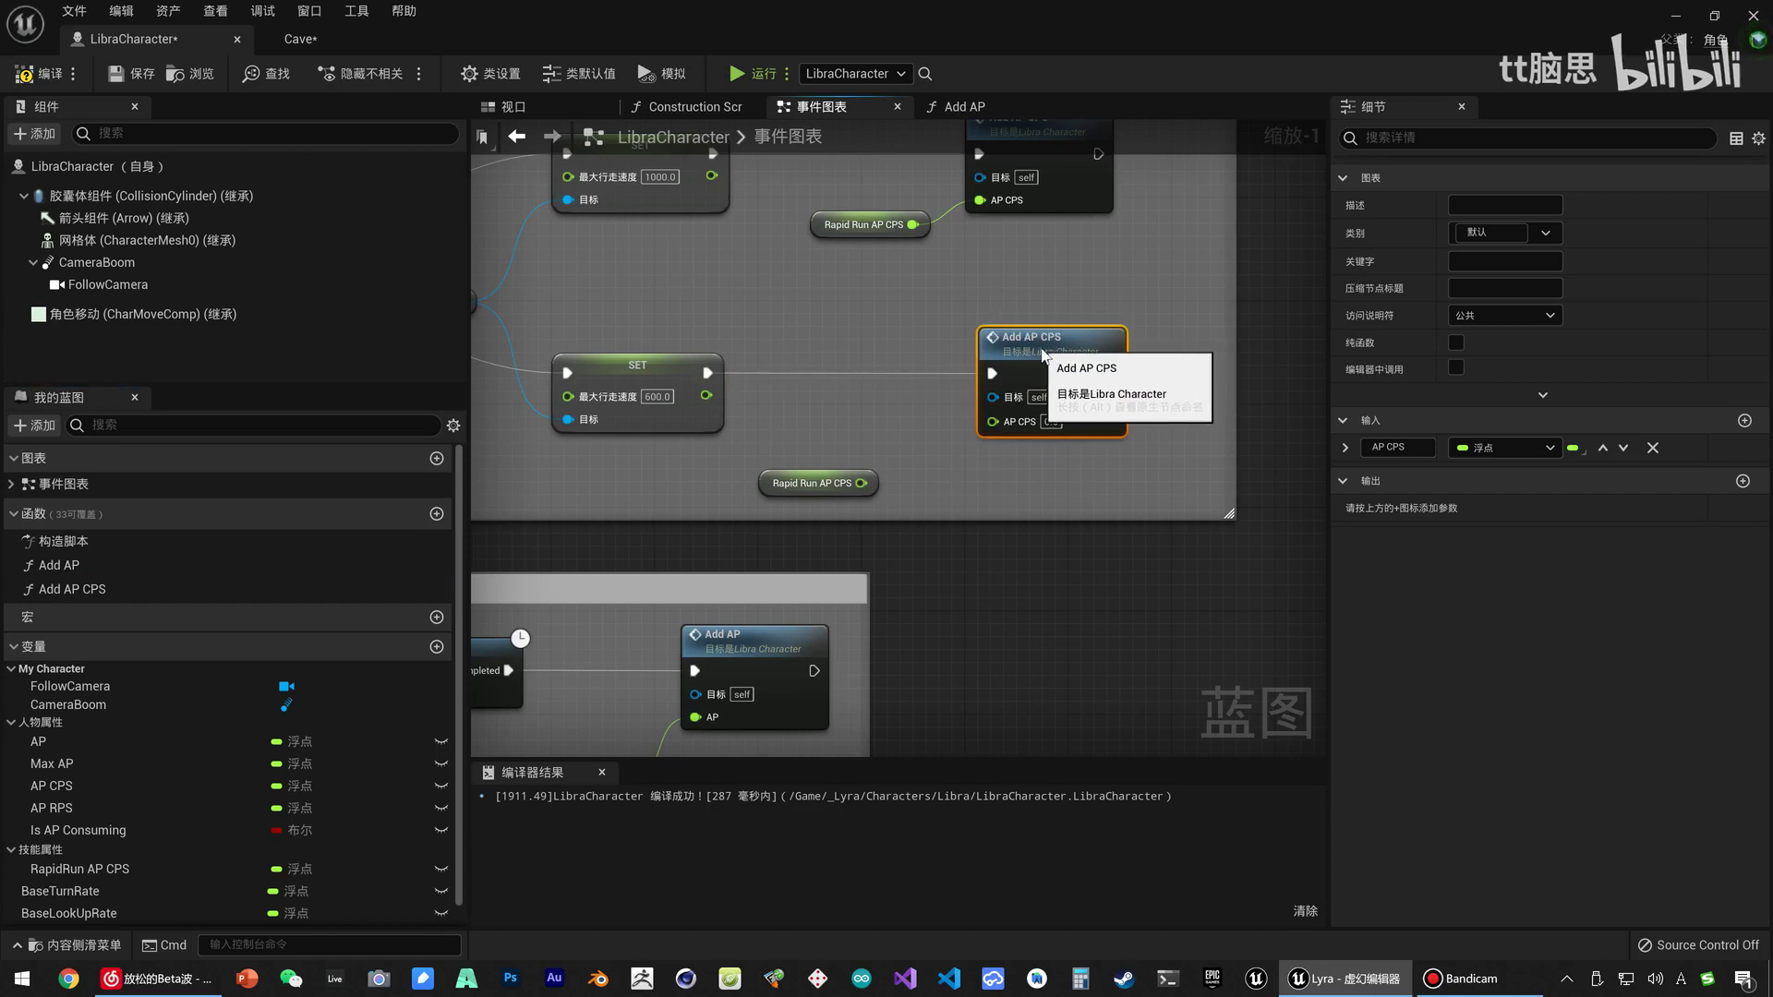
{"action": "mouse_move", "coordinate": [772, 487]}
{"action": "left_mouse_down"}
{"action": "mouse_move", "coordinate": [825, 435]}
{"action": "mouse_move", "coordinate": [929, 460]}
{"action": "left_mouse_up"}
{"action": "type", "text": "+"}
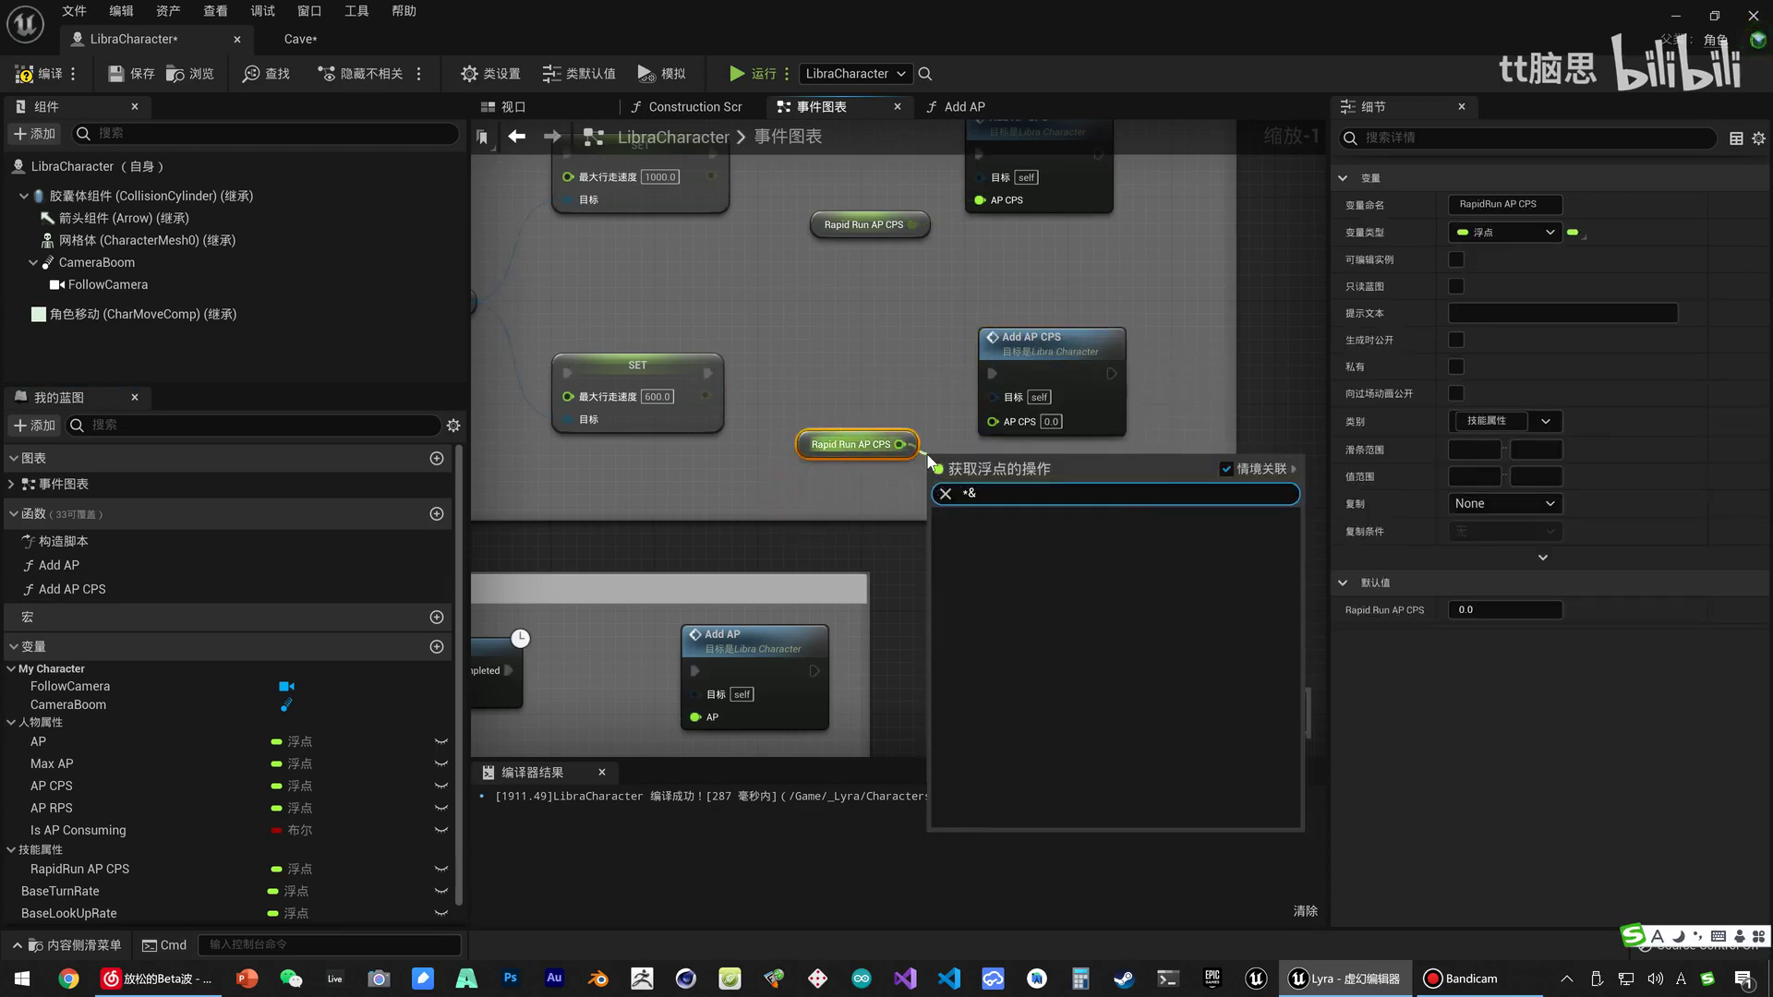
{"action": "key", "text": "Return"}
{"action": "left_click", "coordinate": [965, 489]}
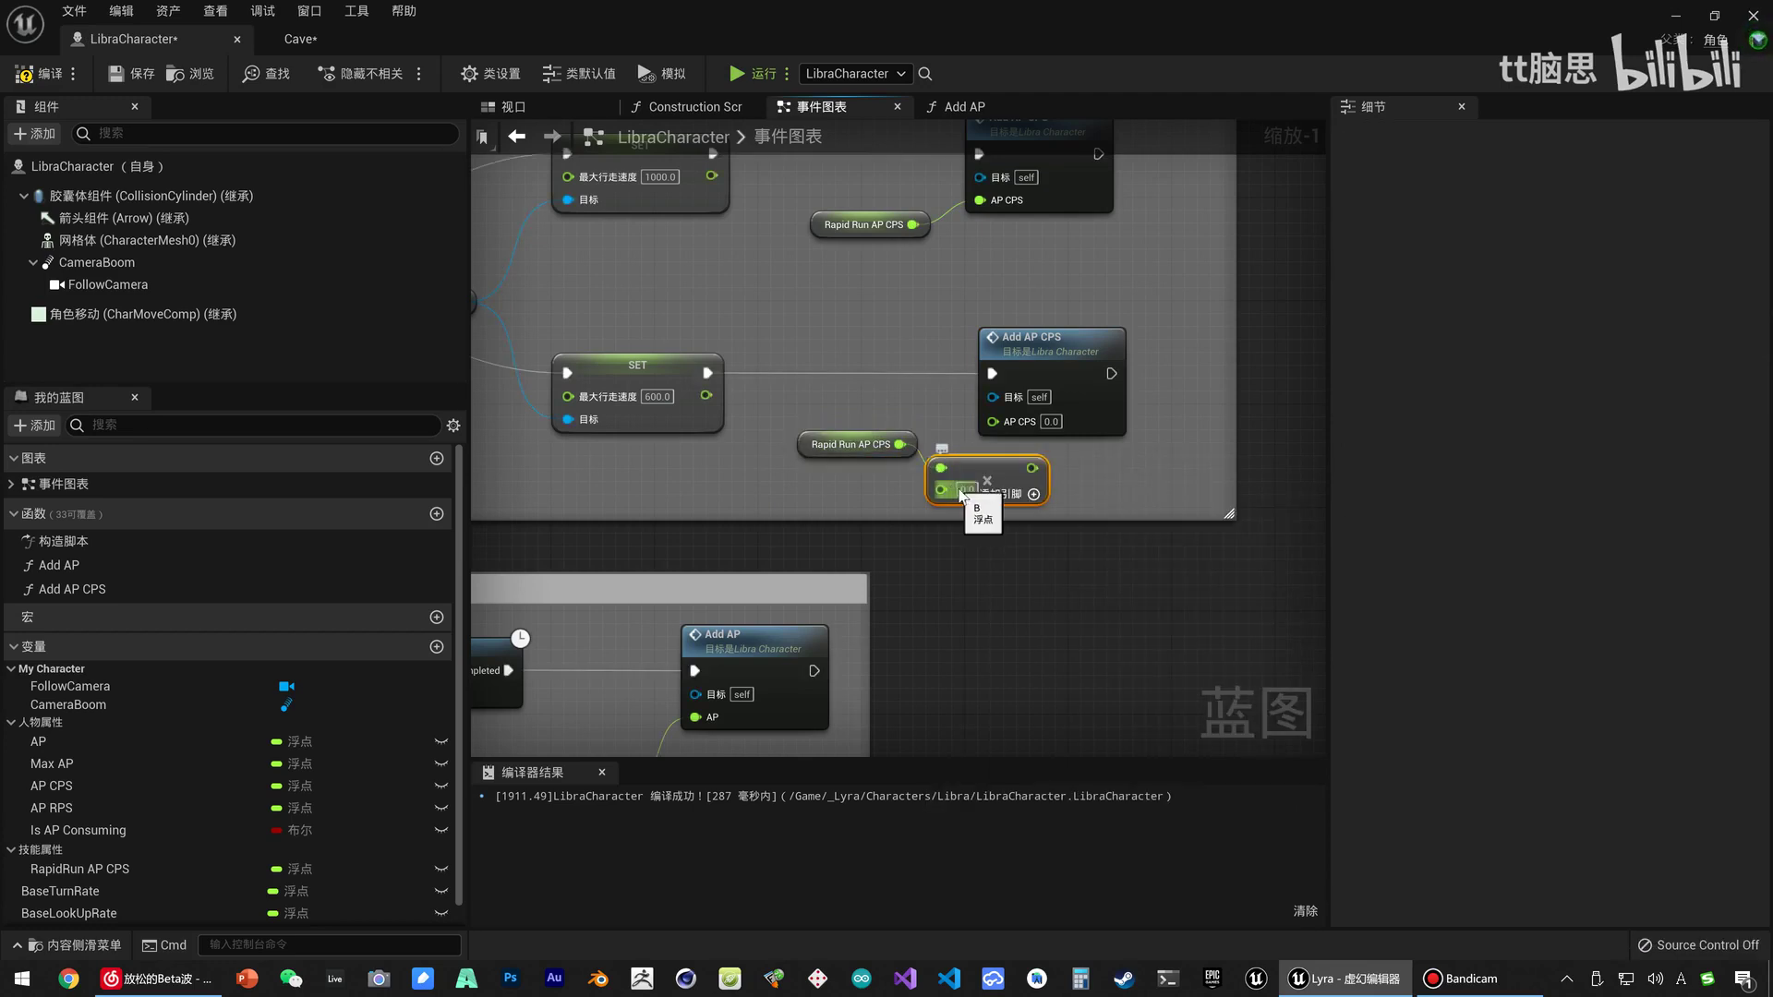
{"action": "type", "text": "-1"}
{"action": "key", "text": "Return"}
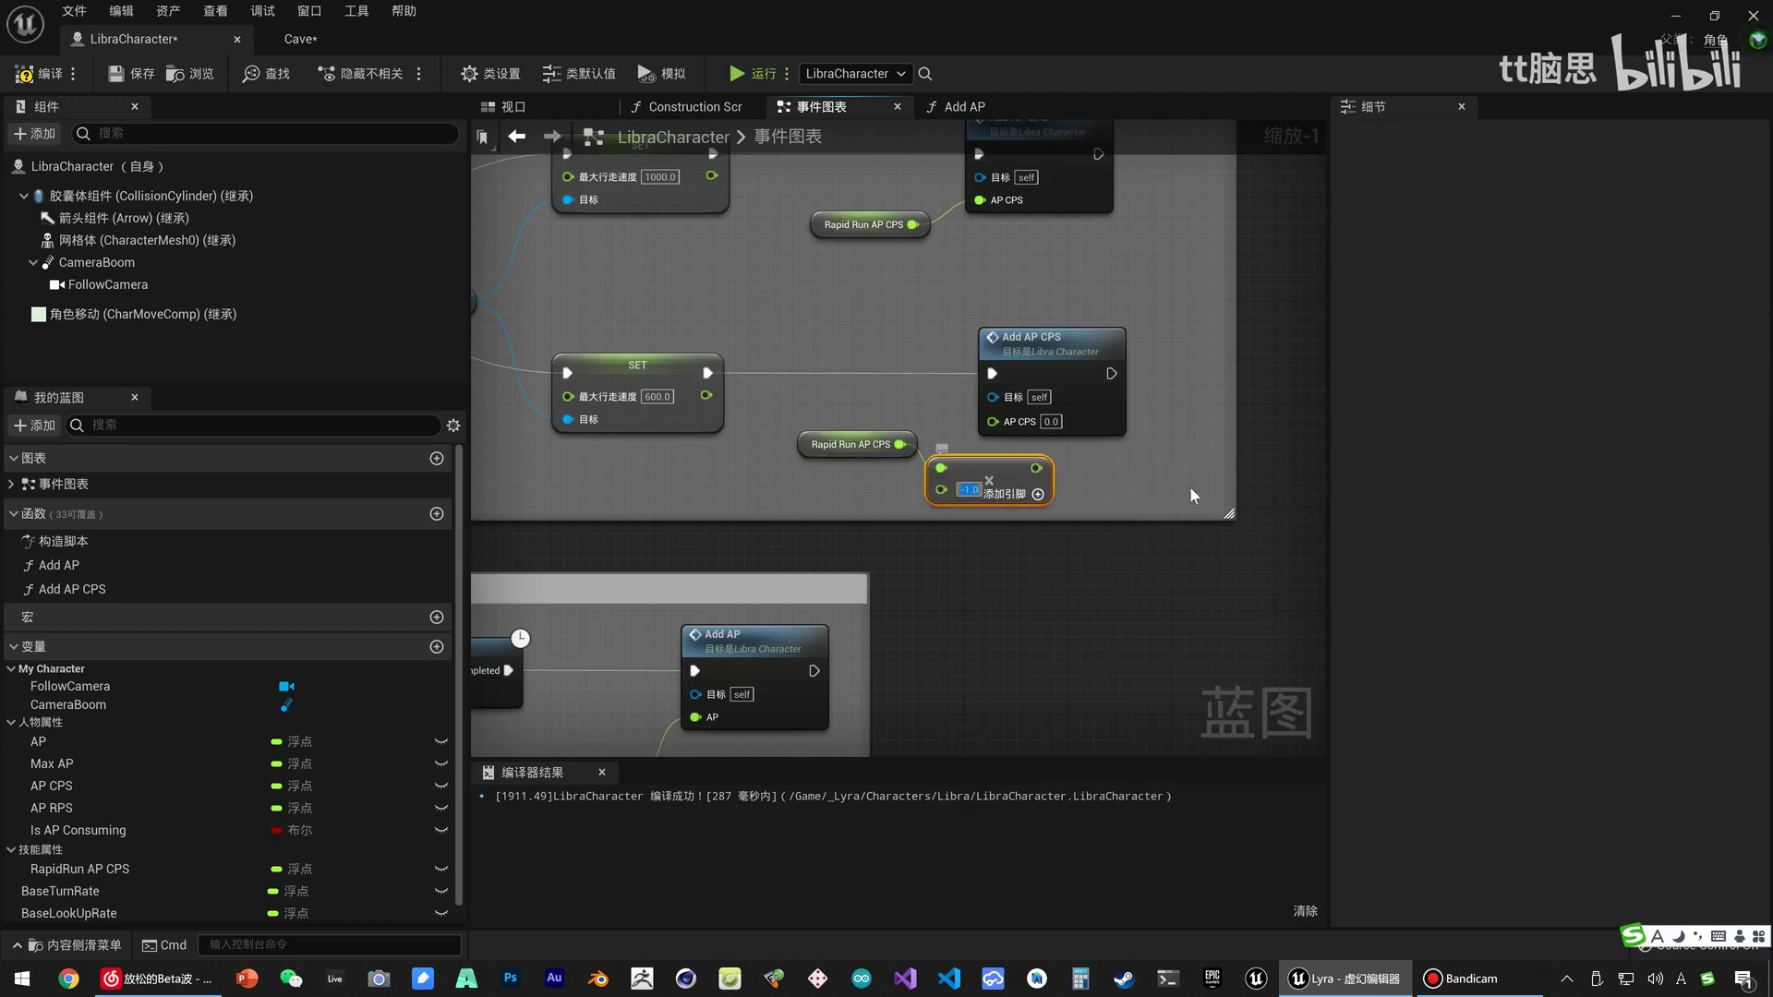
{"action": "left_click_drag", "start_coordinate": [1048, 468], "coordinate": [992, 421]}
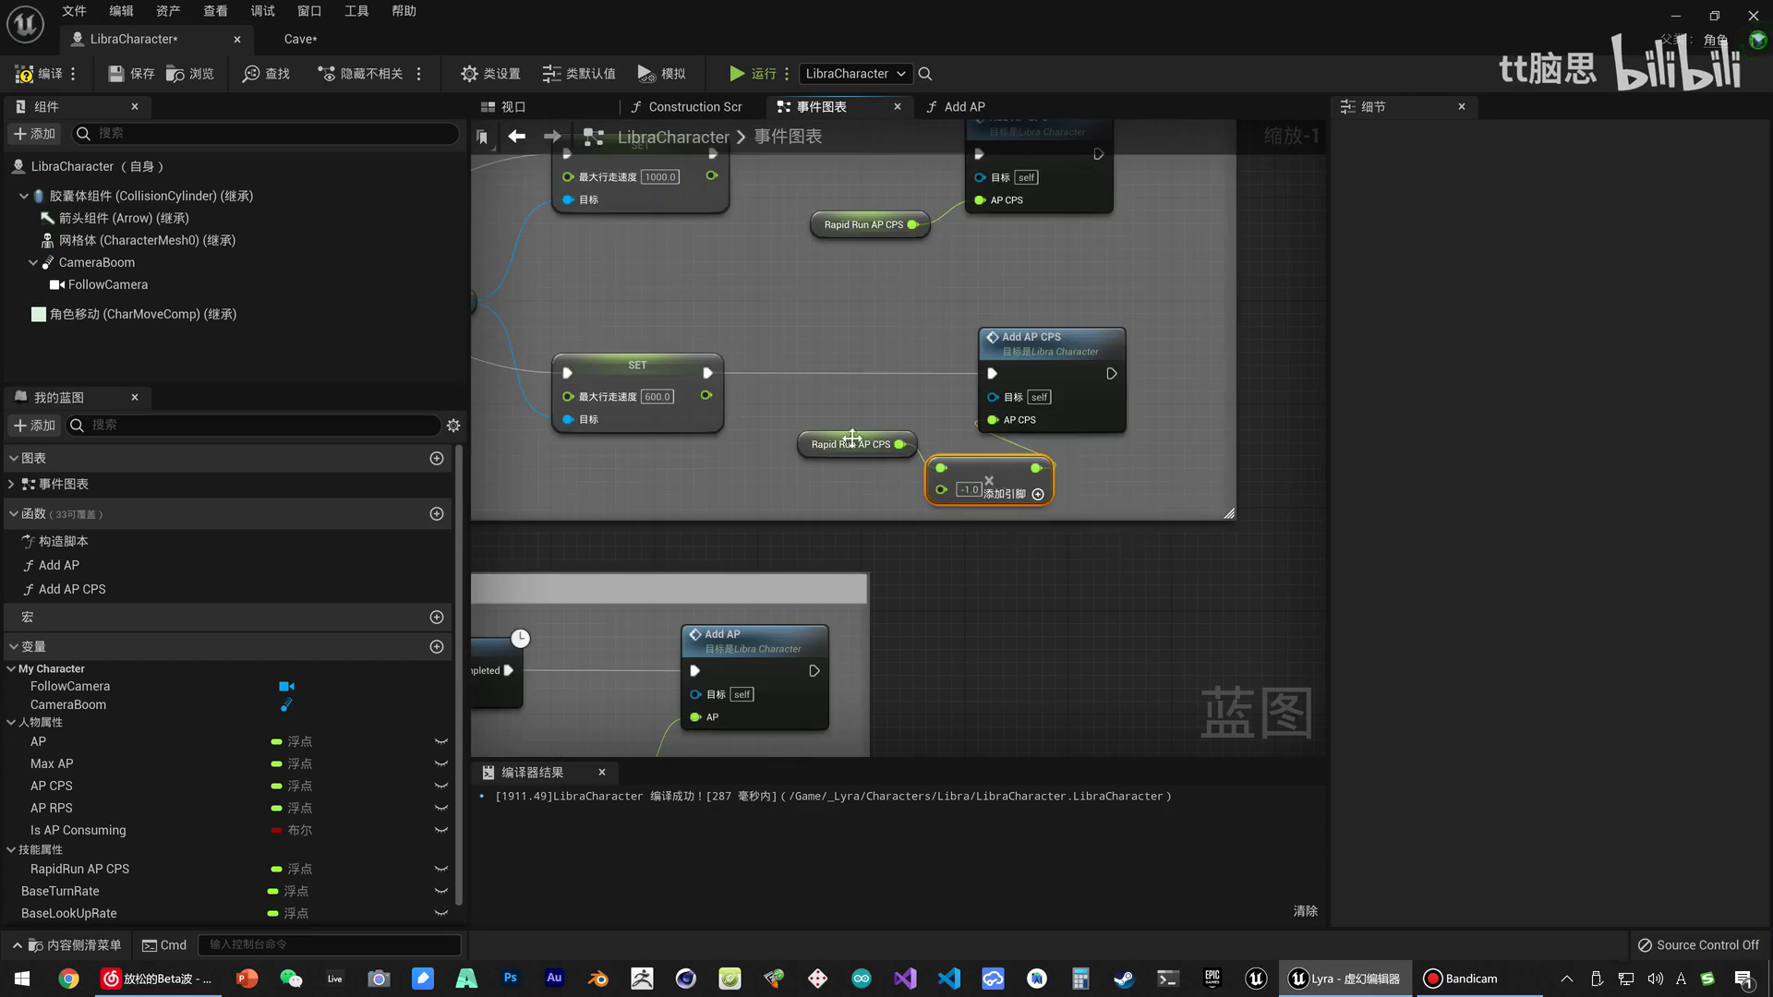
Tidy the RapidRun AP CPS getter and multiply node positions within the Rapid Run comment.
{"action": "mouse_move", "coordinate": [828, 413]}
{"action": "left_mouse_down"}
{"action": "mouse_move", "coordinate": [949, 489]}
{"action": "mouse_move", "coordinate": [858, 464]}
{"action": "left_mouse_up"}
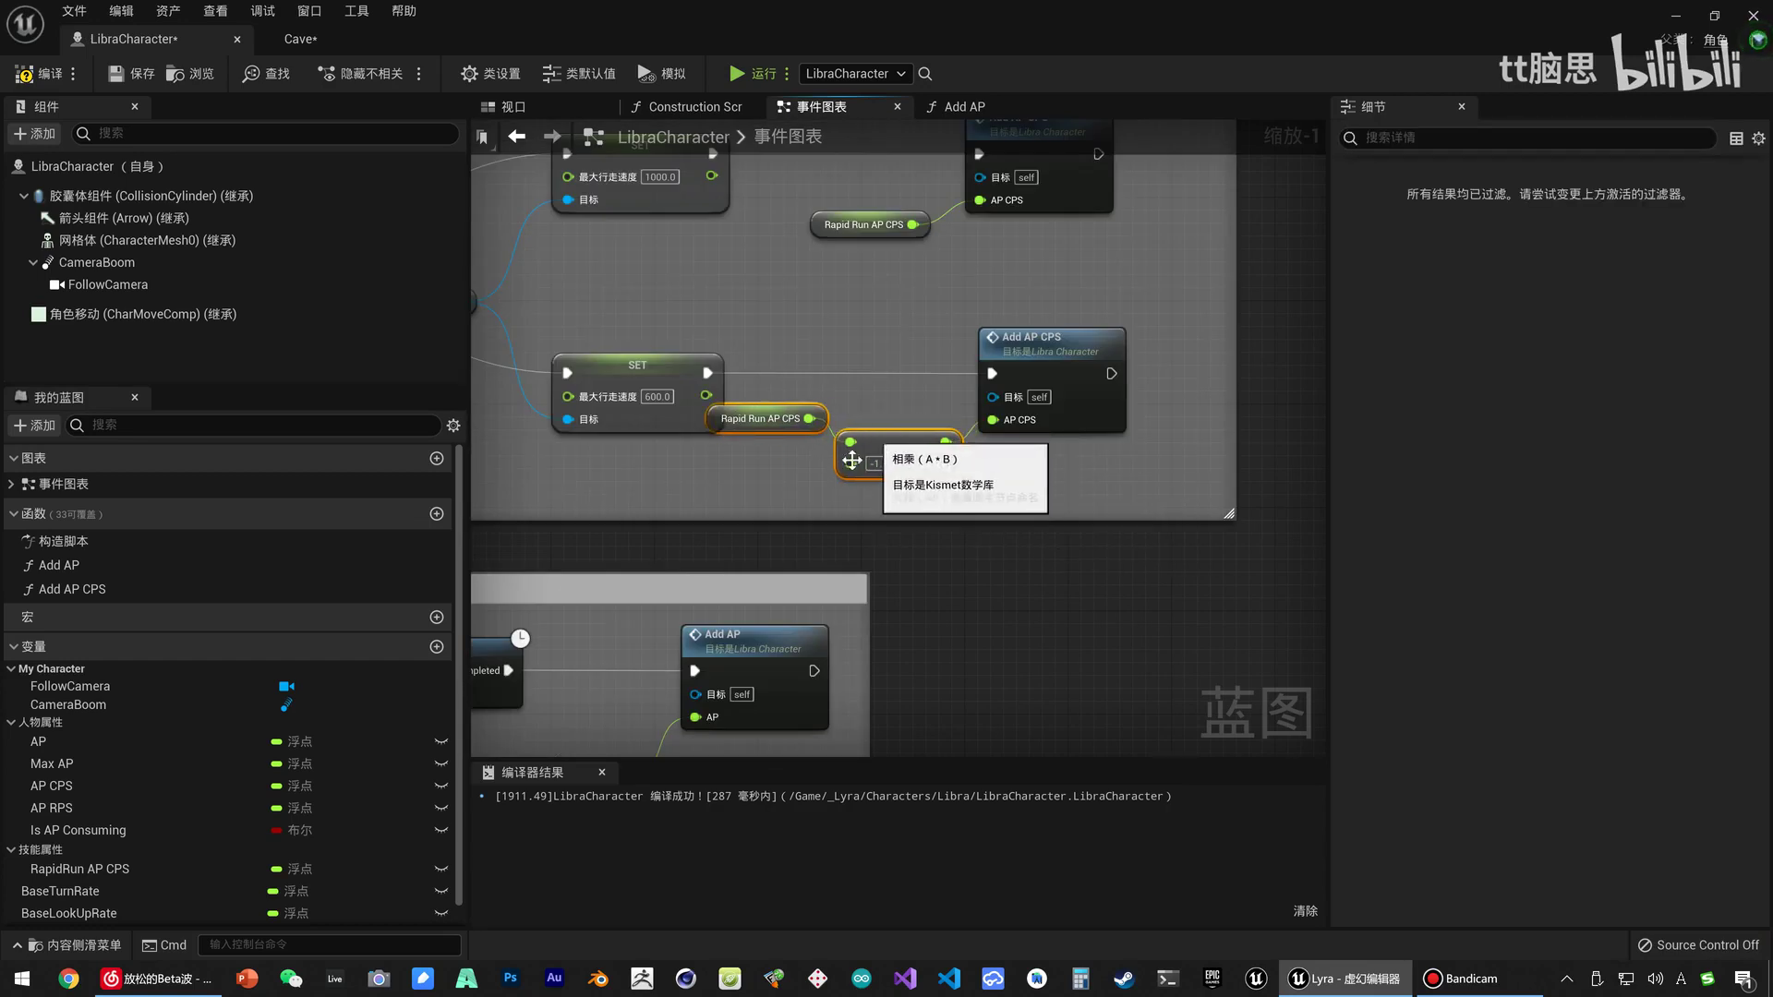
{"action": "left_click_drag", "start_coordinate": [744, 426], "coordinate": [864, 413]}
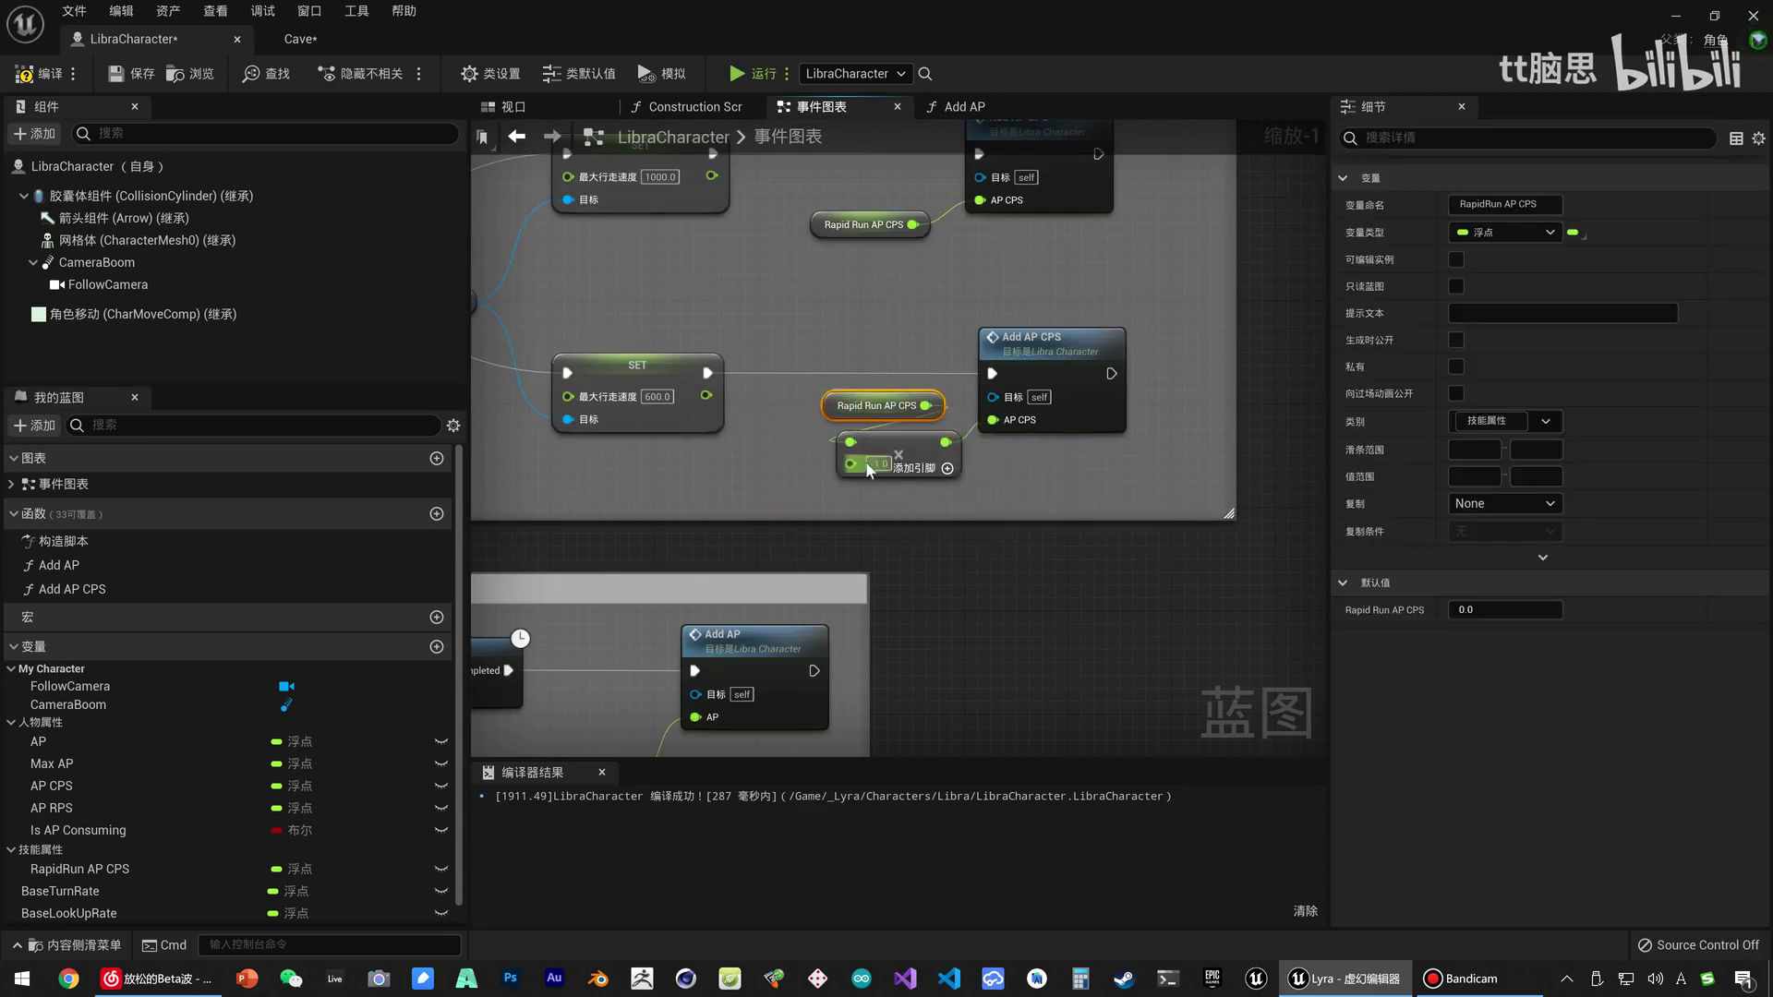
{"action": "right_click_drag", "start_coordinate": [1094, 488], "coordinate": [1033, 412]}
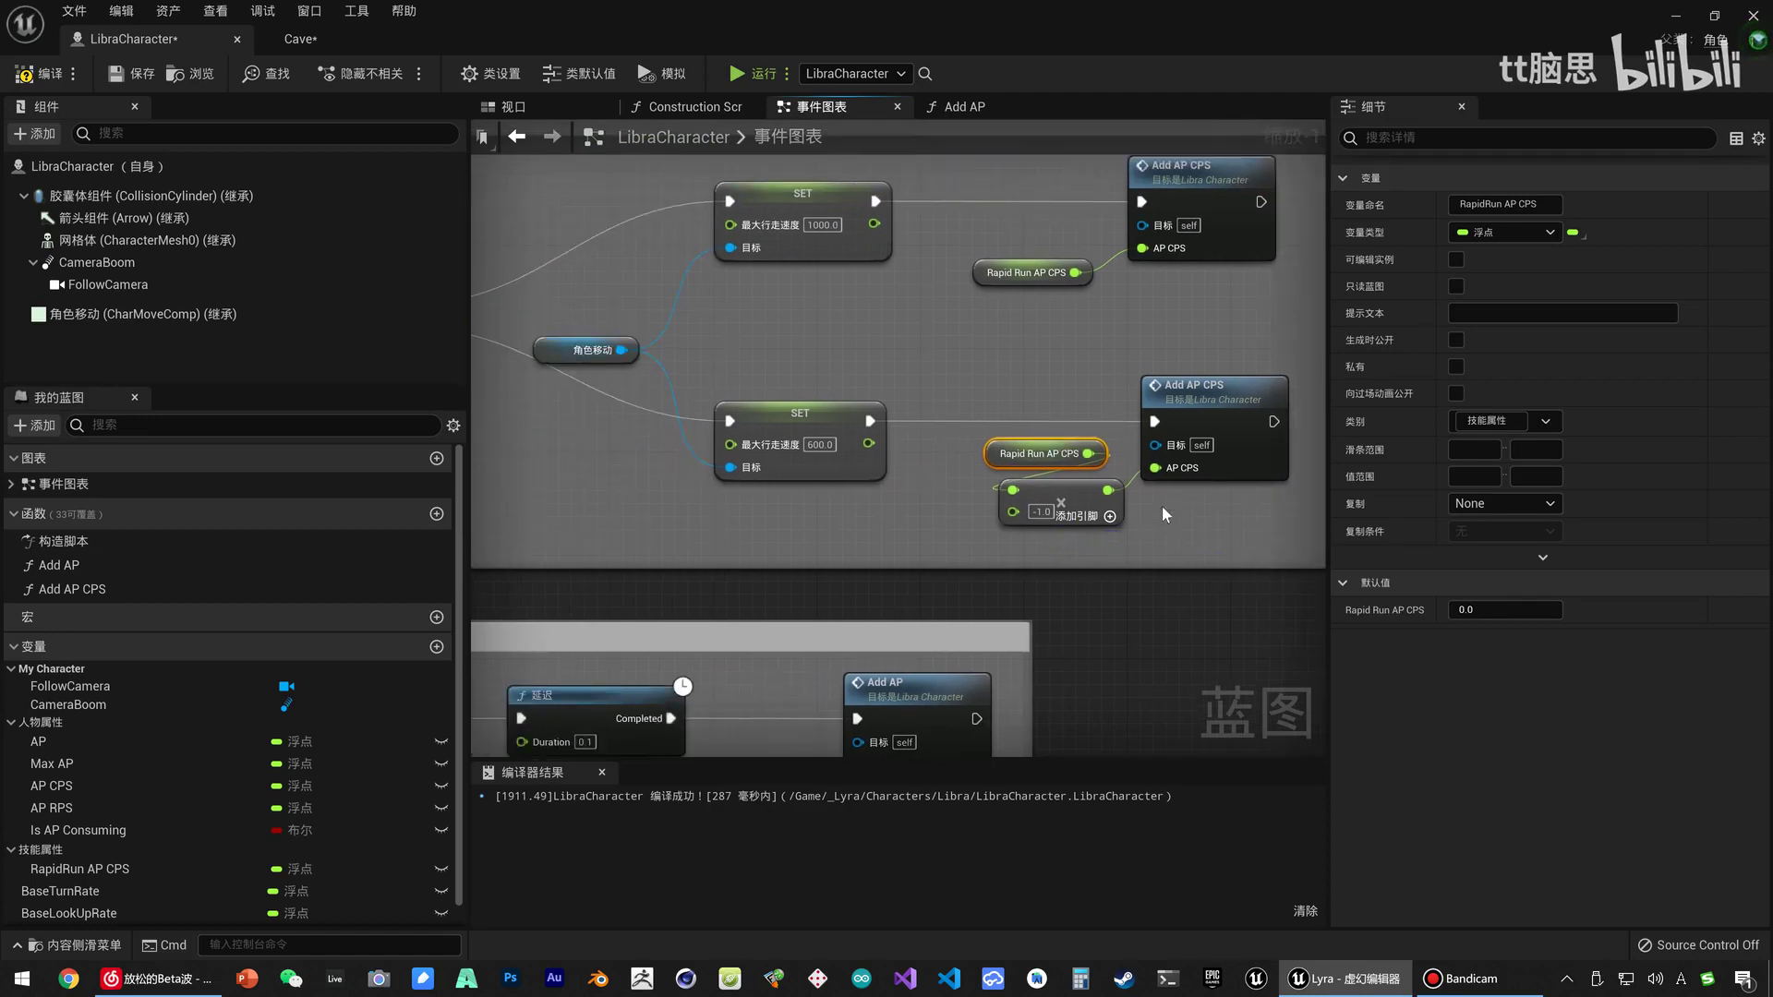
{"action": "left_click", "coordinate": [706, 400]}
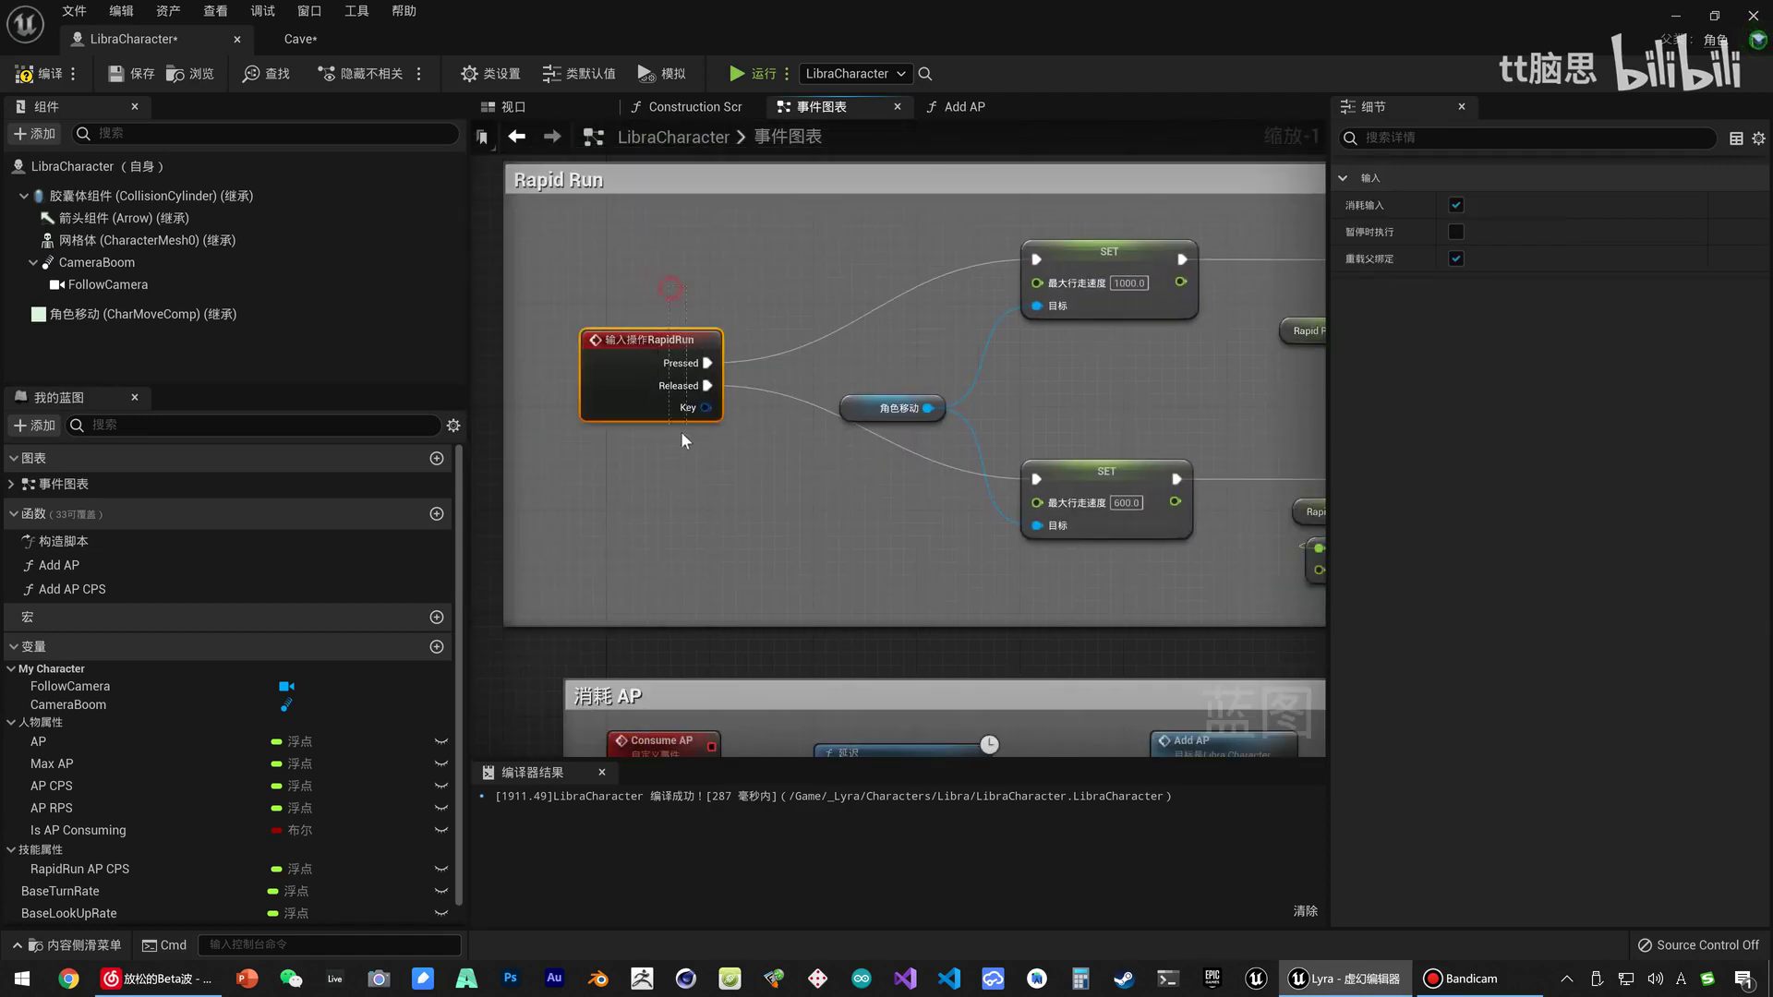
Pan from the Add AP CPS calls past the Movement input comment to the Event Tick nodes.
{"action": "right_click_drag", "start_coordinate": [896, 265], "coordinate": [728, 309]}
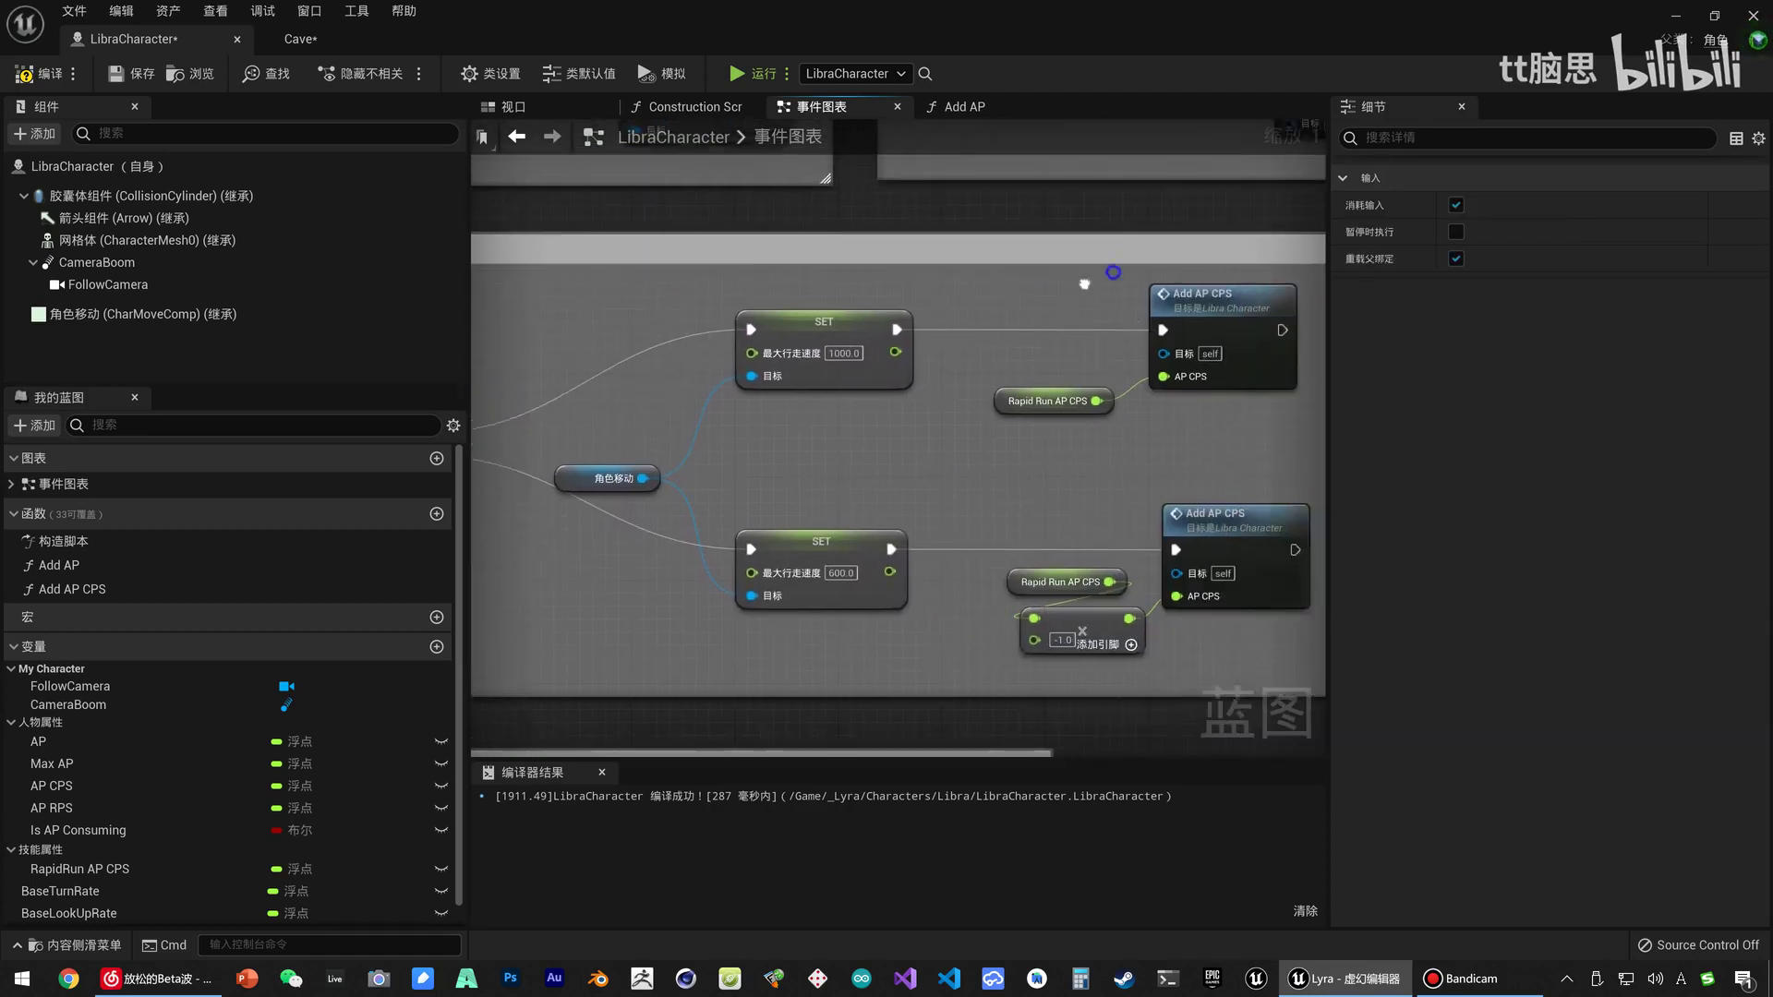
{"action": "left_click_drag", "start_coordinate": [728, 309], "coordinate": [955, 456]}
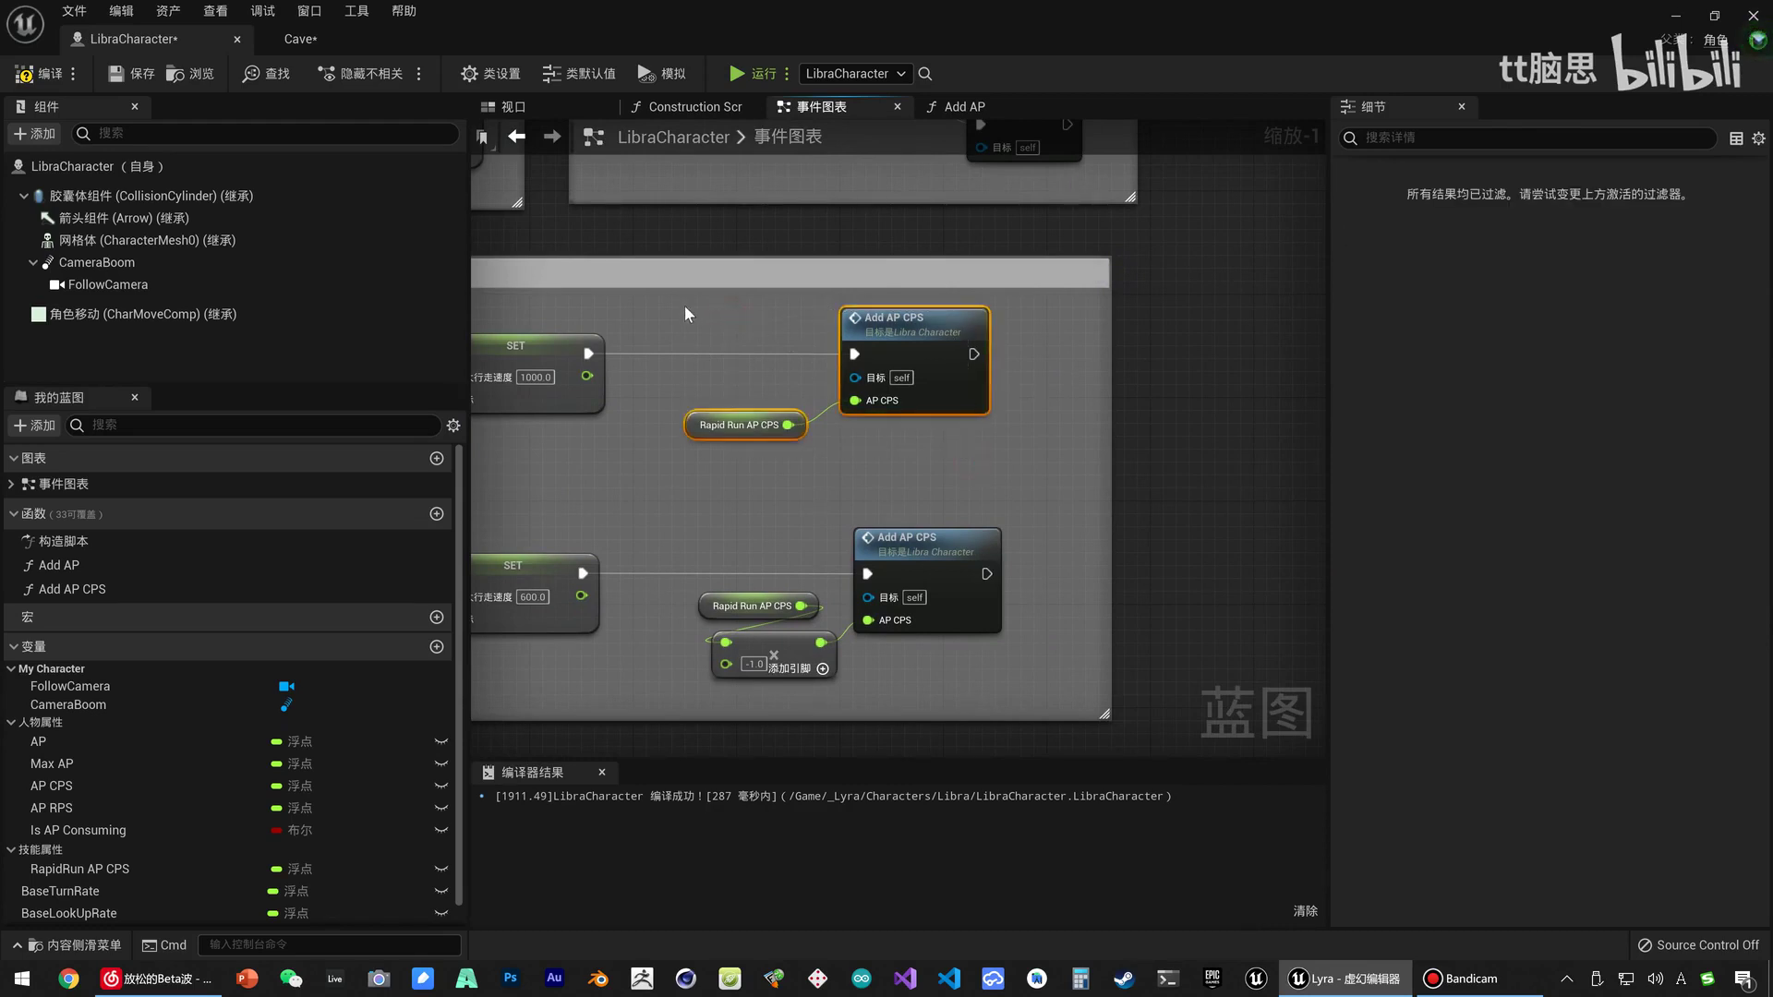
{"action": "left_click_drag", "start_coordinate": [684, 304], "coordinate": [984, 462]}
{"action": "right_click_drag", "start_coordinate": [781, 449], "coordinate": [772, 466]}
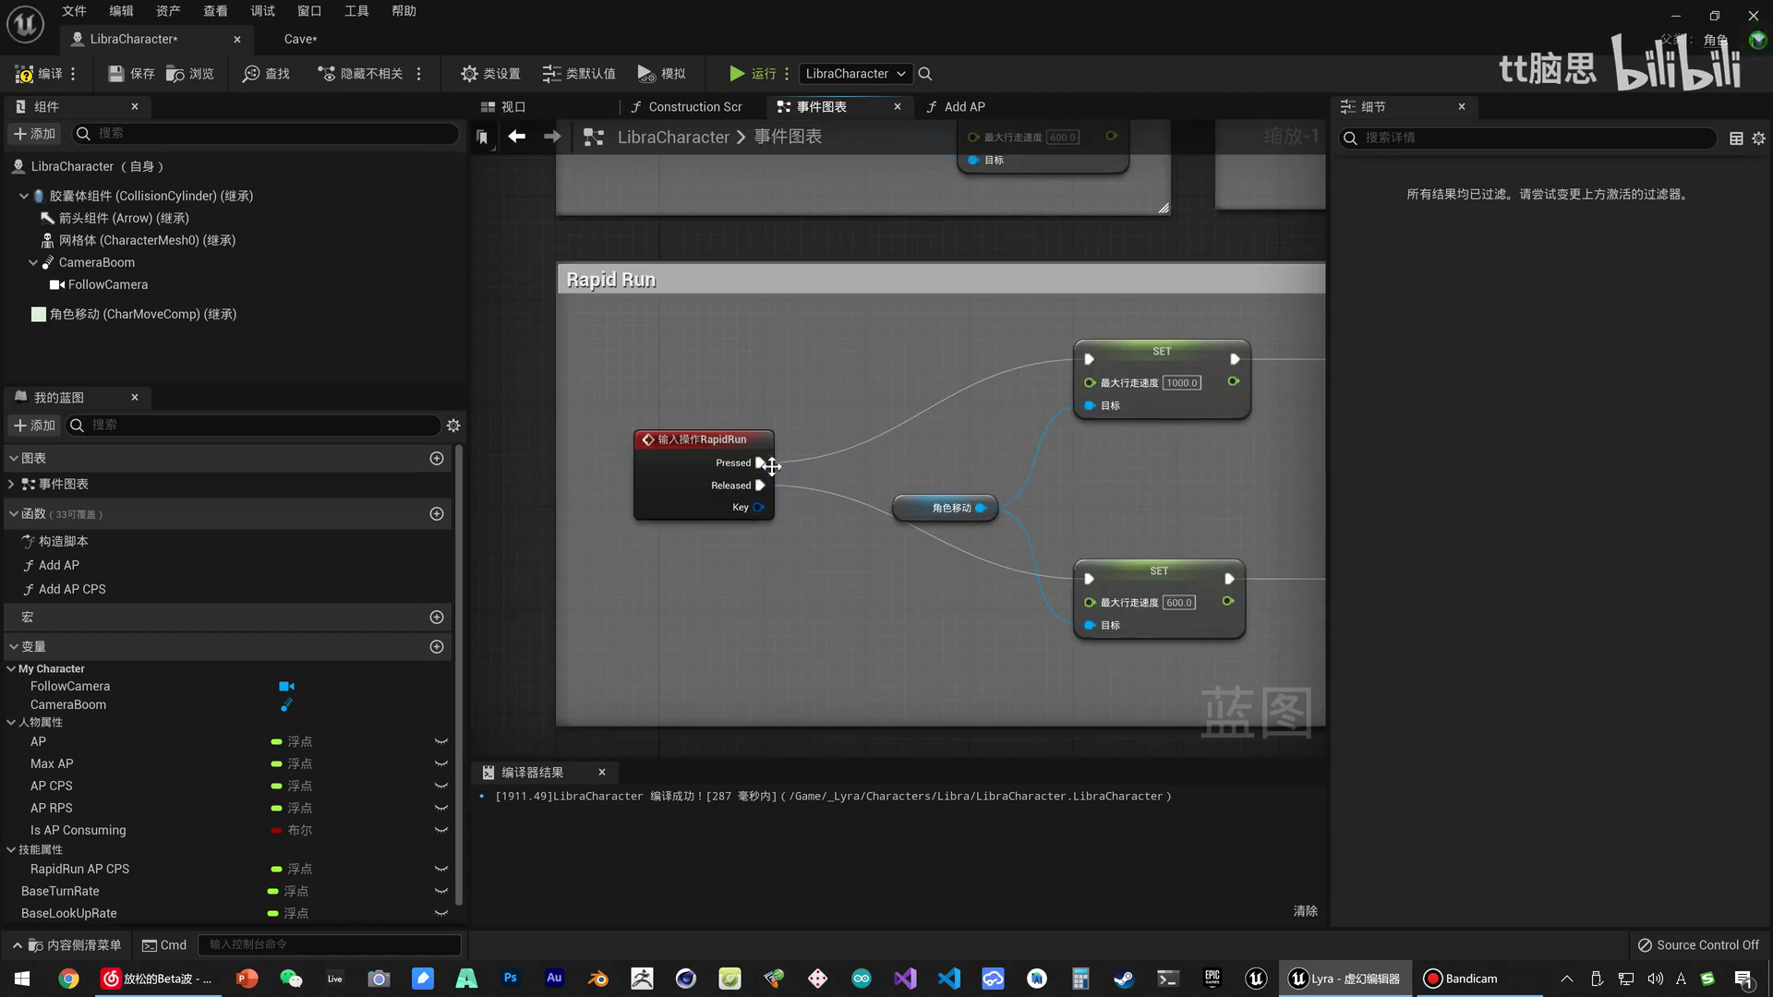
{"action": "scroll", "coordinate": [977, 416], "scroll_direction": "down", "scroll_amount": 2}
{"action": "right_click_drag", "start_coordinate": [851, 514], "coordinate": [1186, 344]}
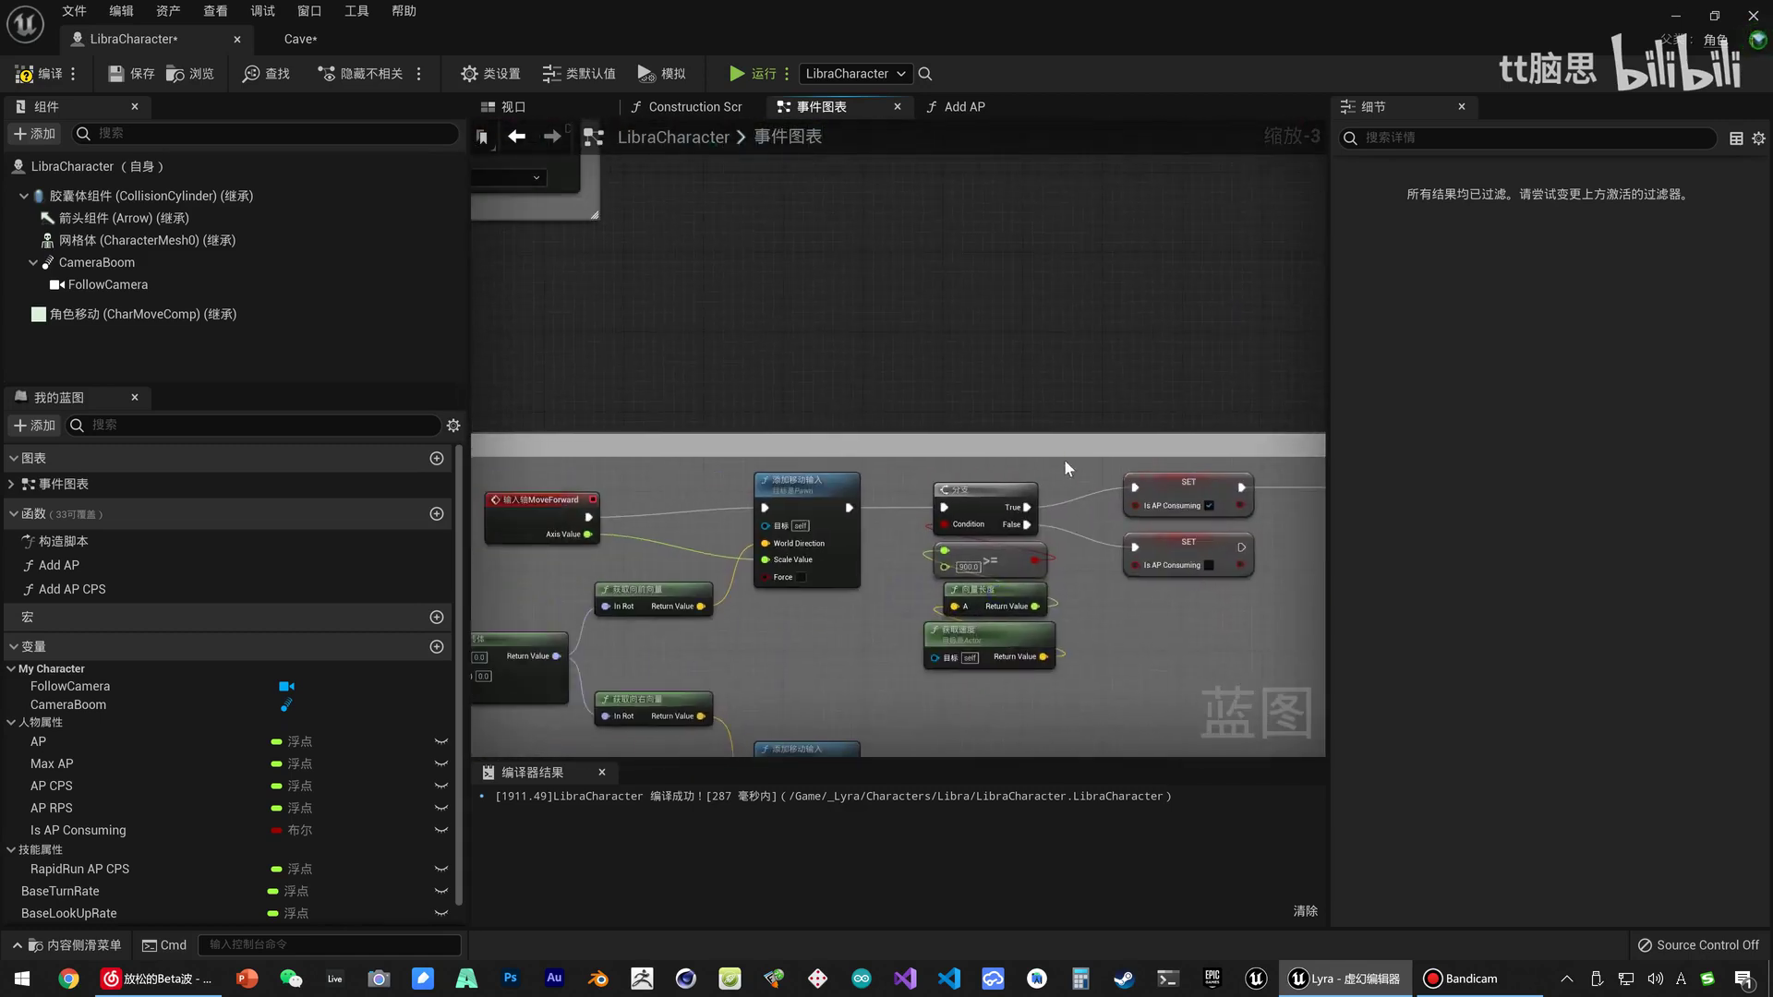
{"action": "left_click", "coordinate": [1193, 502]}
{"action": "left_click_drag", "start_coordinate": [1080, 734], "coordinate": [1128, 503]}
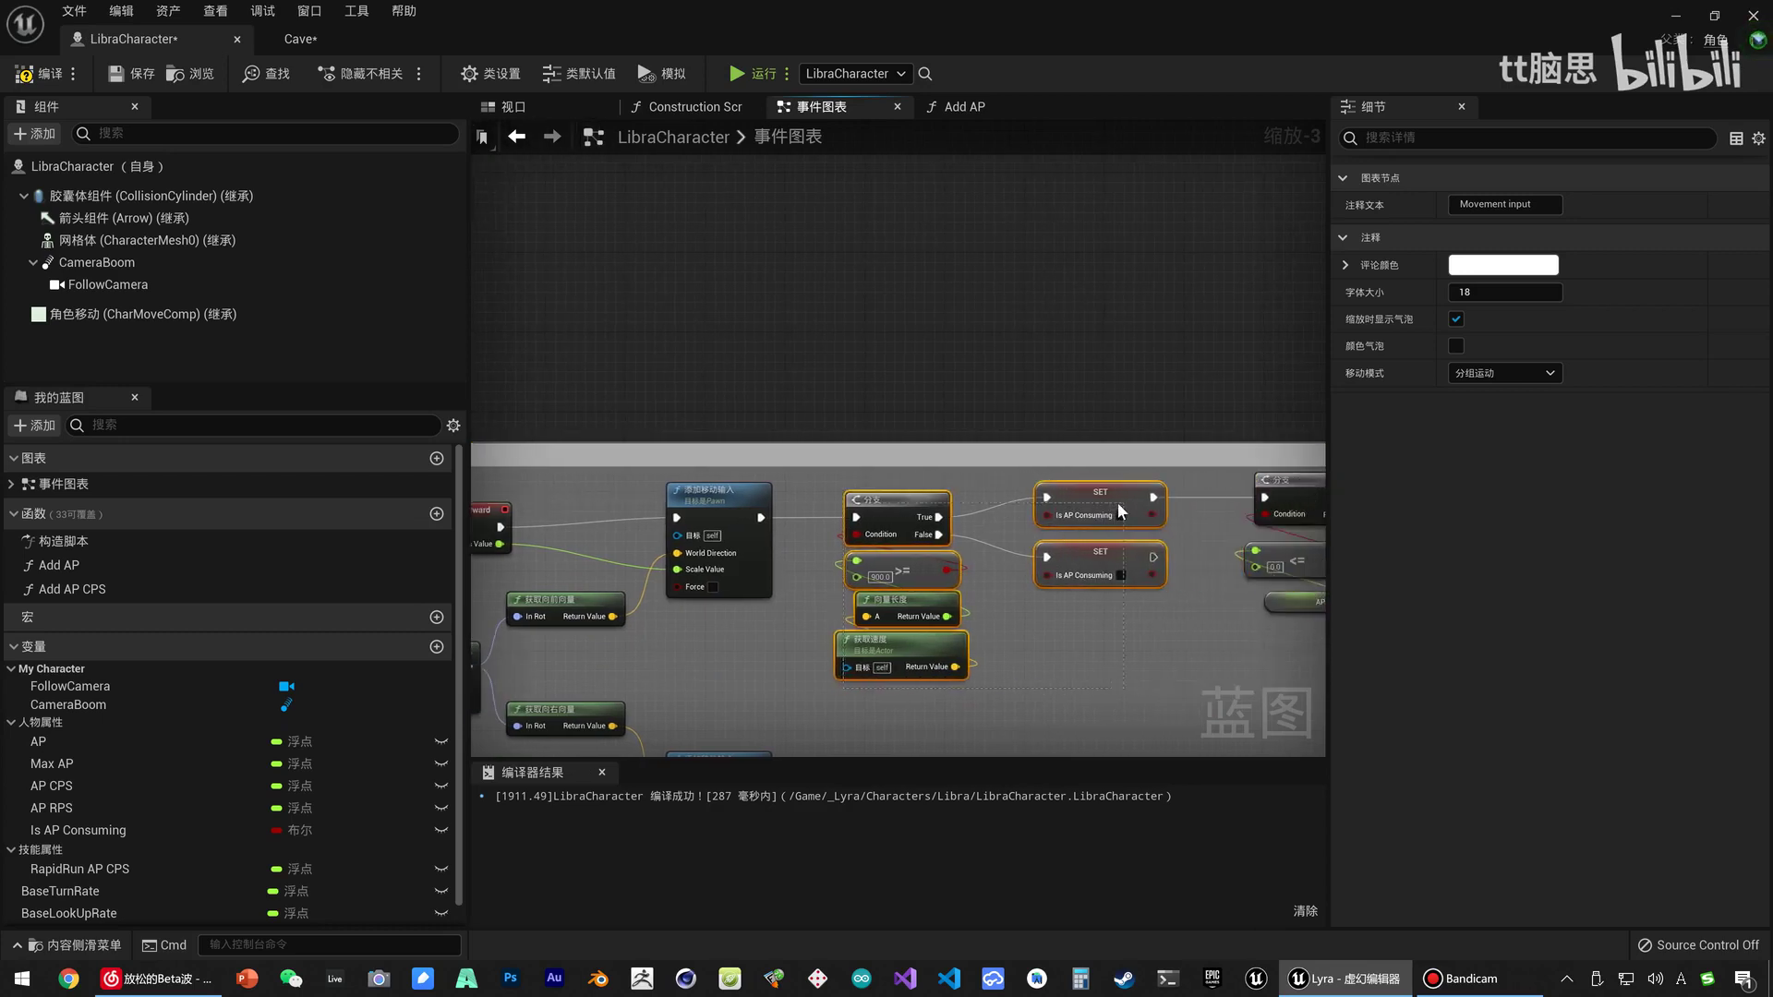
{"action": "right_click_drag", "start_coordinate": [1130, 501], "coordinate": [794, 648]}
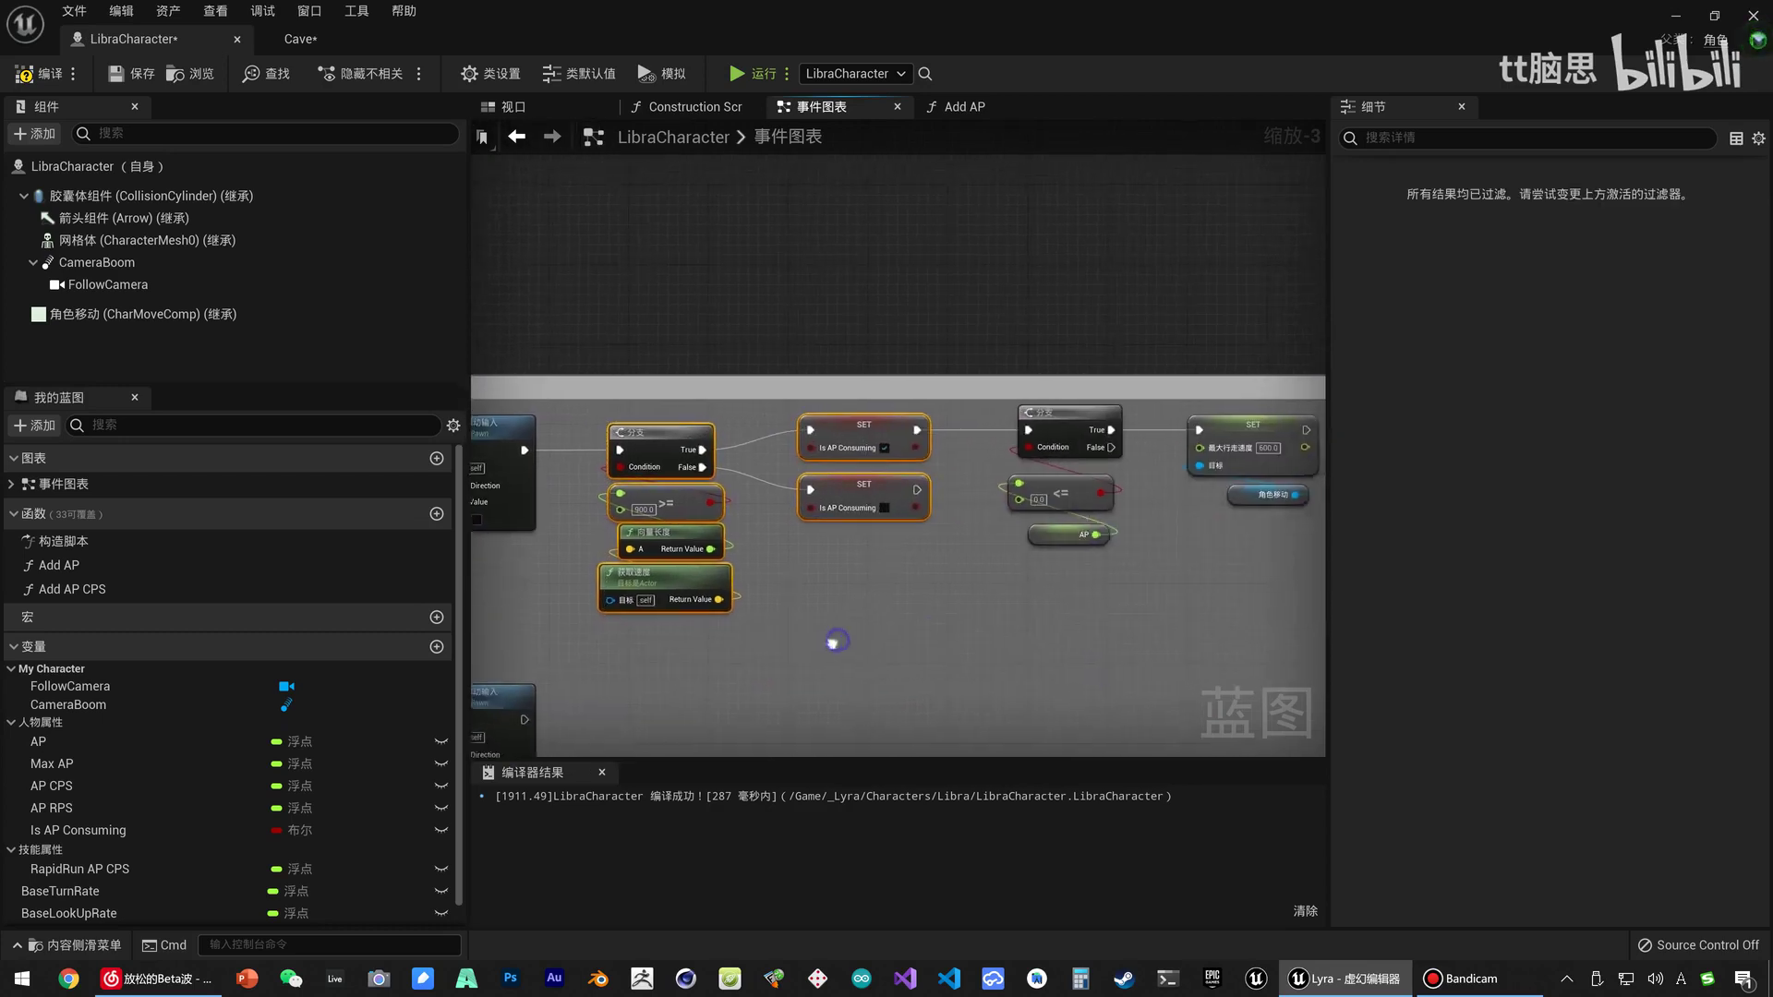
{"action": "scroll", "coordinate": [947, 360], "scroll_direction": "down", "scroll_amount": 2}
{"action": "scroll", "coordinate": [947, 589], "scroll_direction": "up", "scroll_amount": 2}
{"action": "mouse_move", "coordinate": [947, 589]}
{"action": "right_mouse_down"}
{"action": "mouse_move", "coordinate": [879, 421]}
{"action": "mouse_move", "coordinate": [669, 511]}
{"action": "mouse_move", "coordinate": [1047, 452]}
{"action": "mouse_move", "coordinate": [1273, 76]}
{"action": "right_mouse_up"}
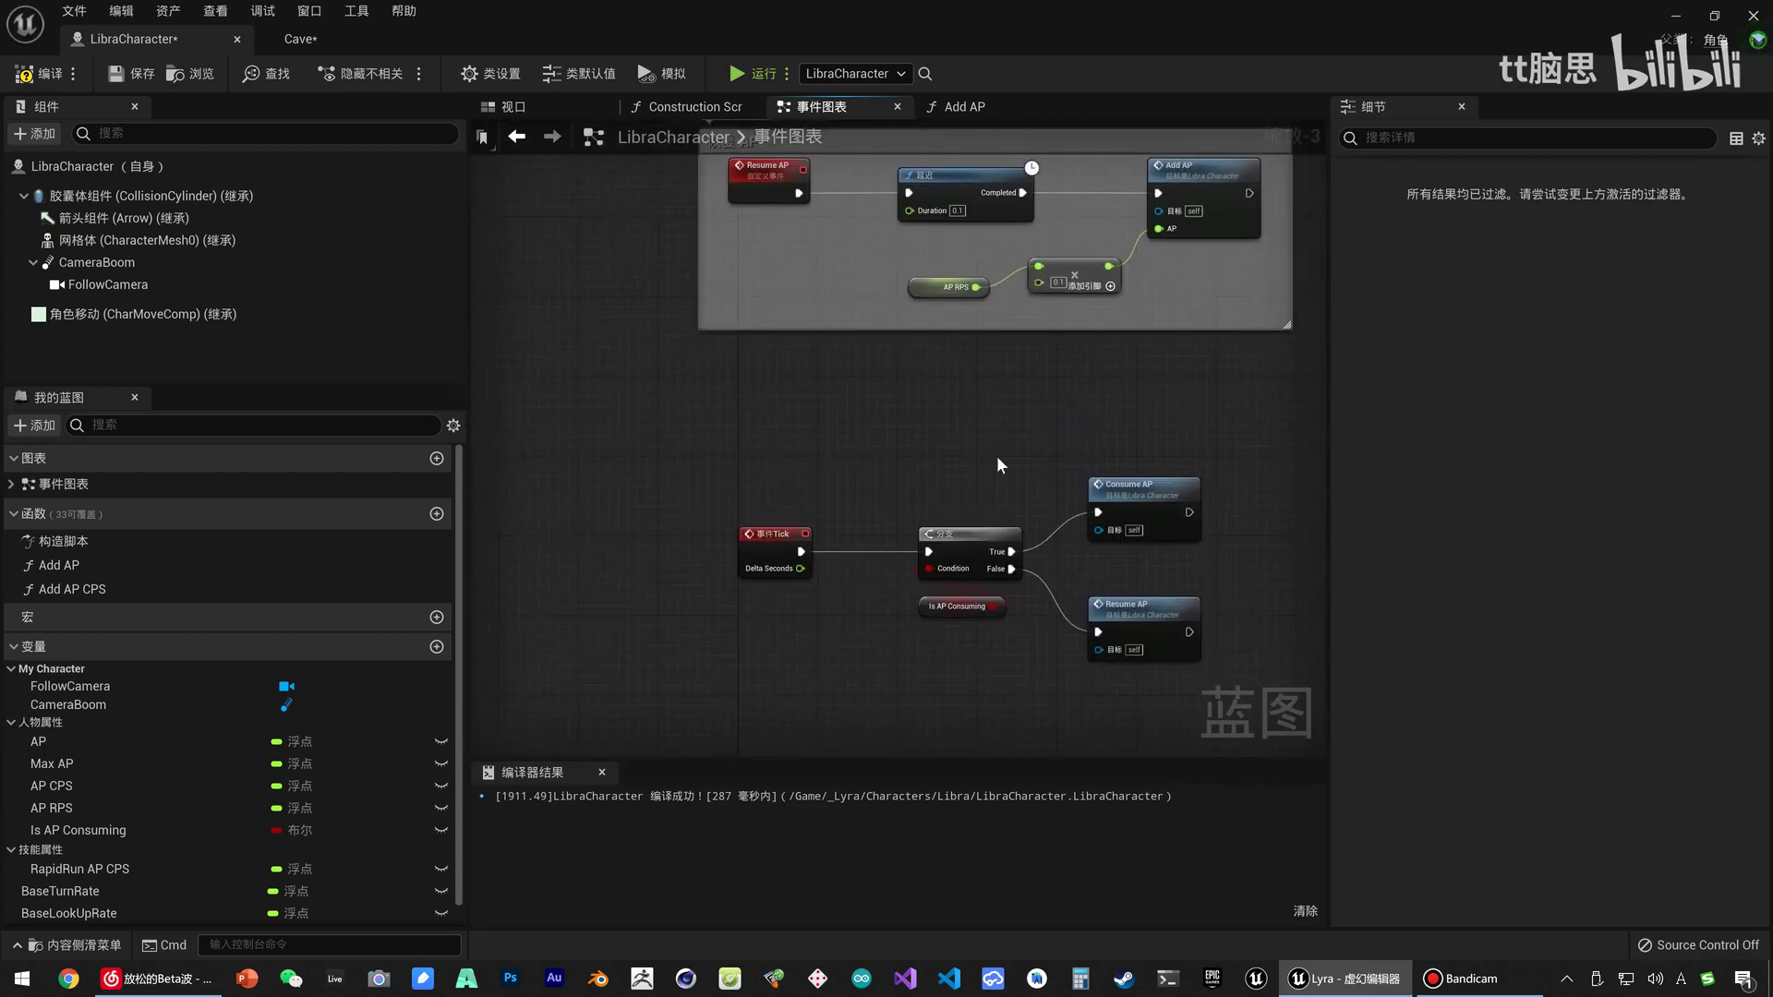
Box the Event Tick branch with Consume AP and Resume AP in a comment titled 'Is AP Consuming'.
{"action": "right_click_drag", "start_coordinate": [995, 456], "coordinate": [810, 375]}
{"action": "left_click_drag", "start_coordinate": [811, 375], "coordinate": [1195, 608]}
{"action": "key", "text": "c"}
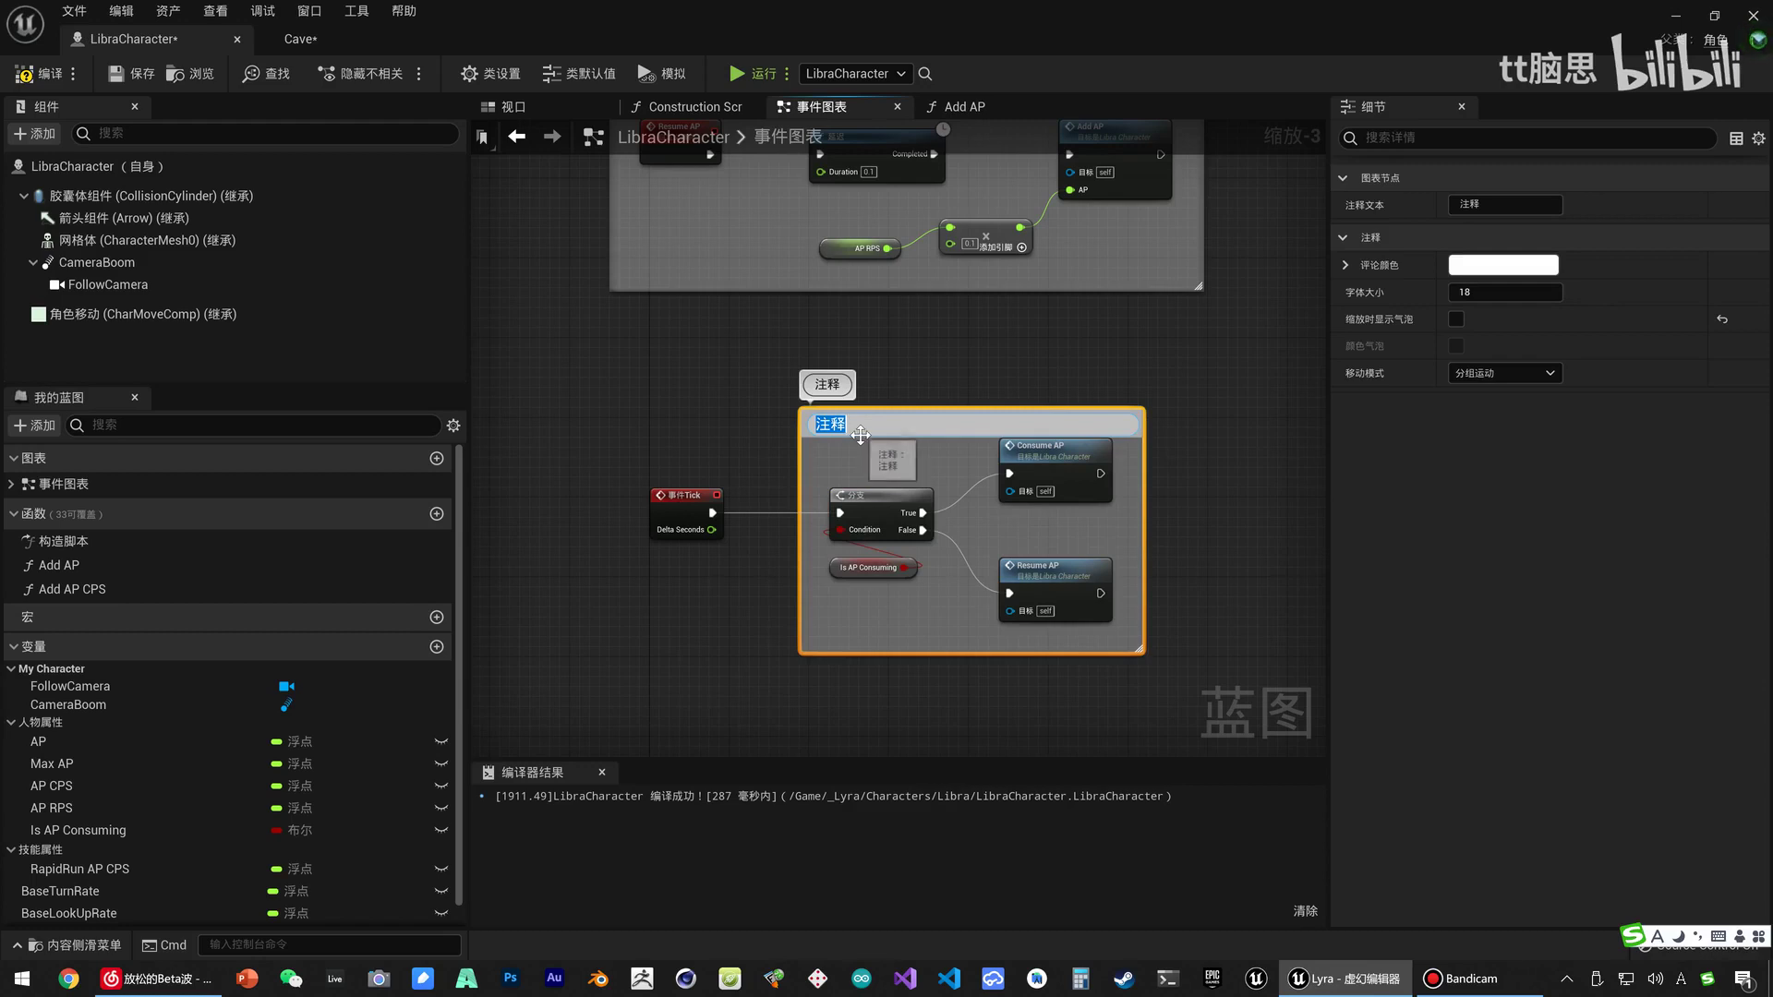
{"action": "key", "text": "BackSpace"}
{"action": "type", "text": "Is"}
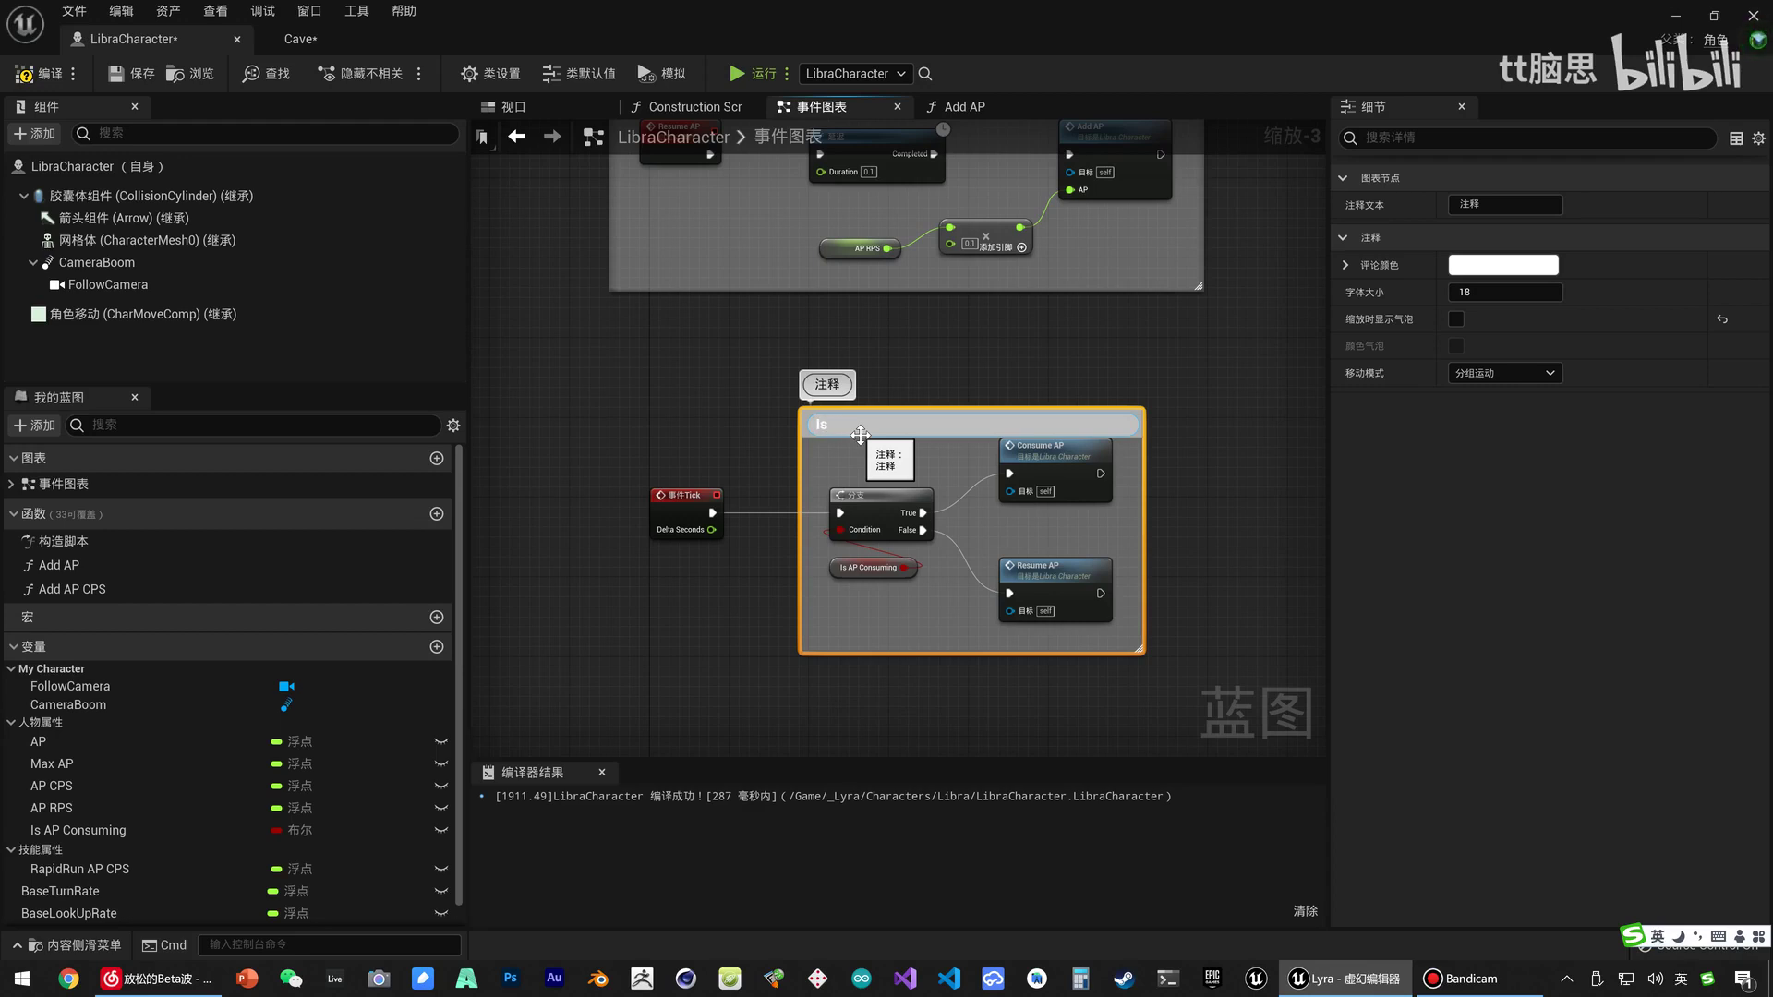
{"action": "type", "text": " AP "}
{"action": "type", "text": "Consum"}
{"action": "type", "text": "ing"}
{"action": "key", "text": "Return"}
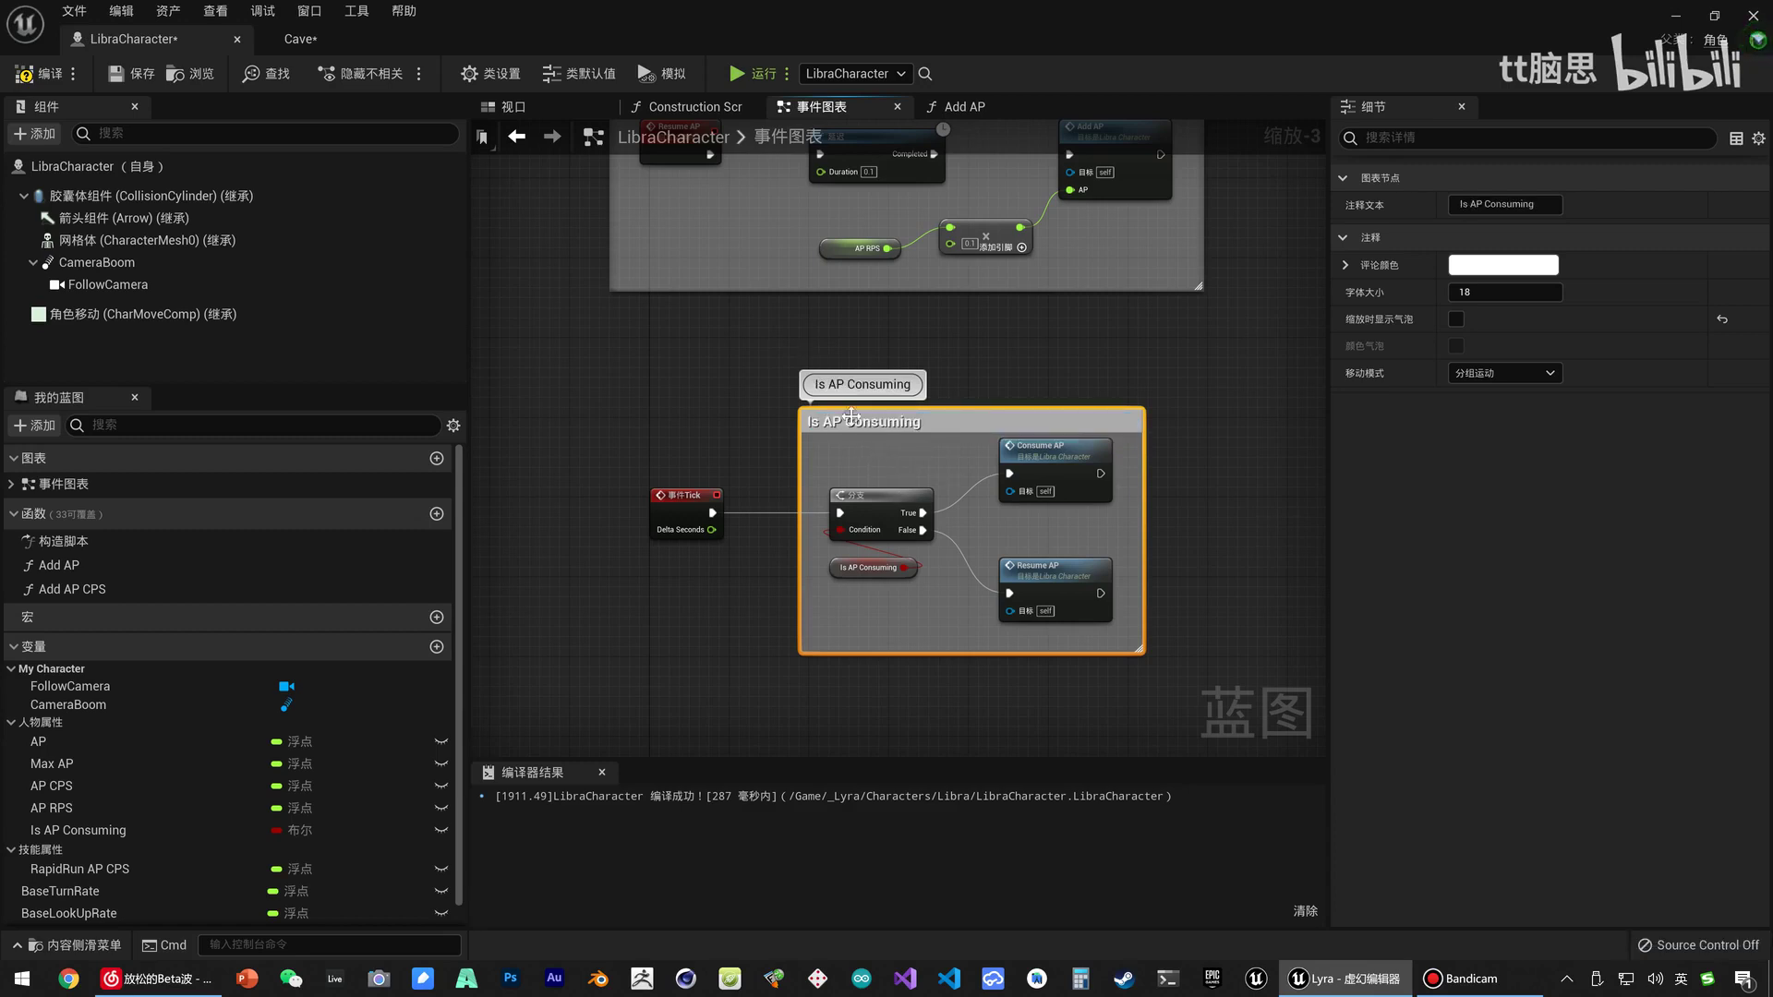